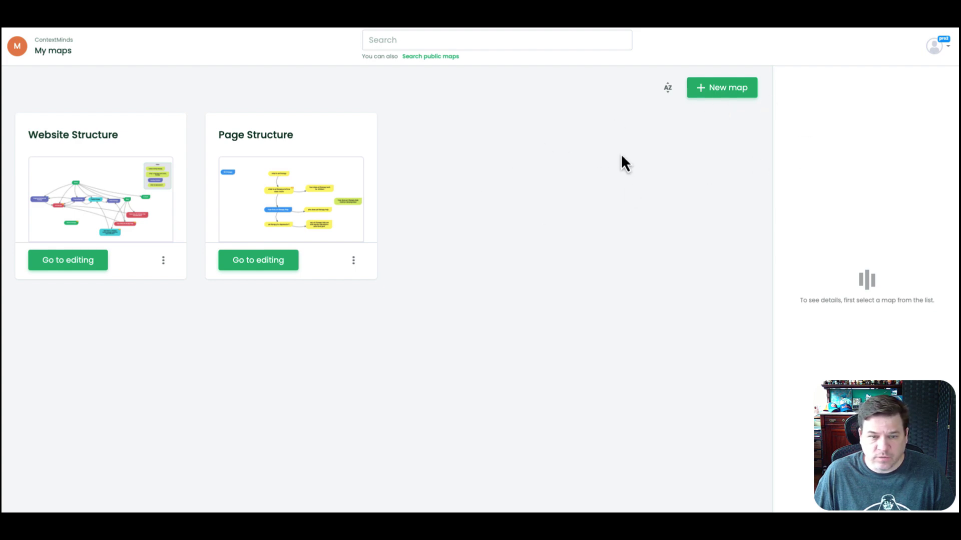
Create a new map named "Oil painting" with the private map option on.
click(721, 96)
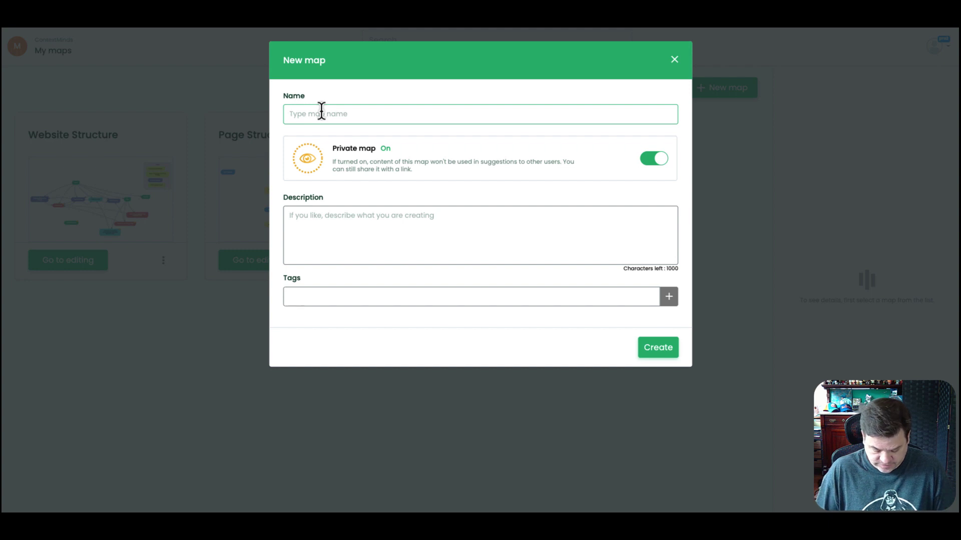
text(o)
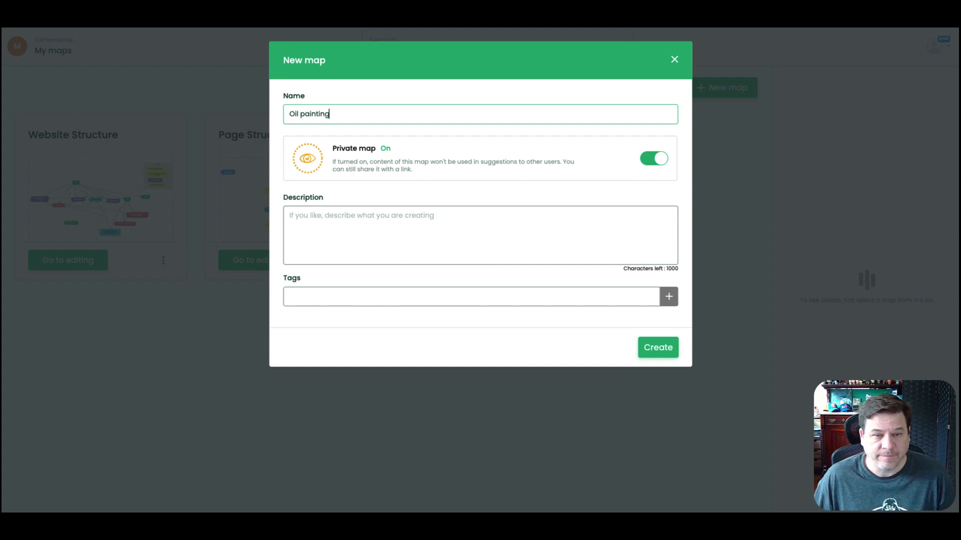
click(657, 161)
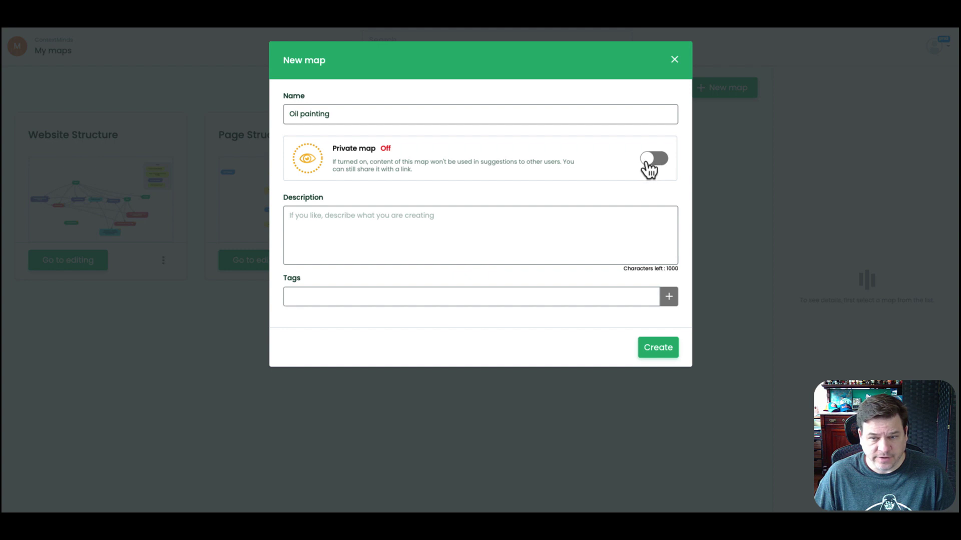
click(654, 165)
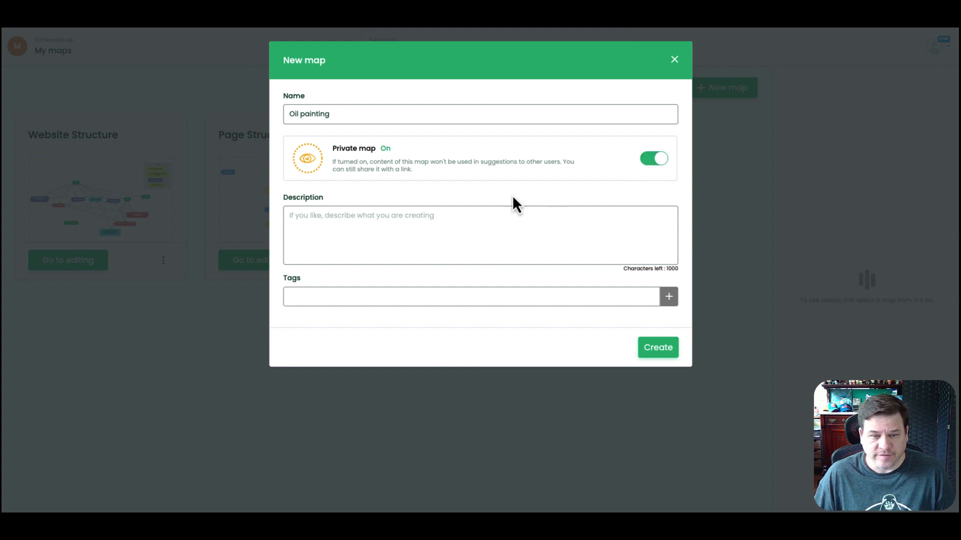
click(662, 350)
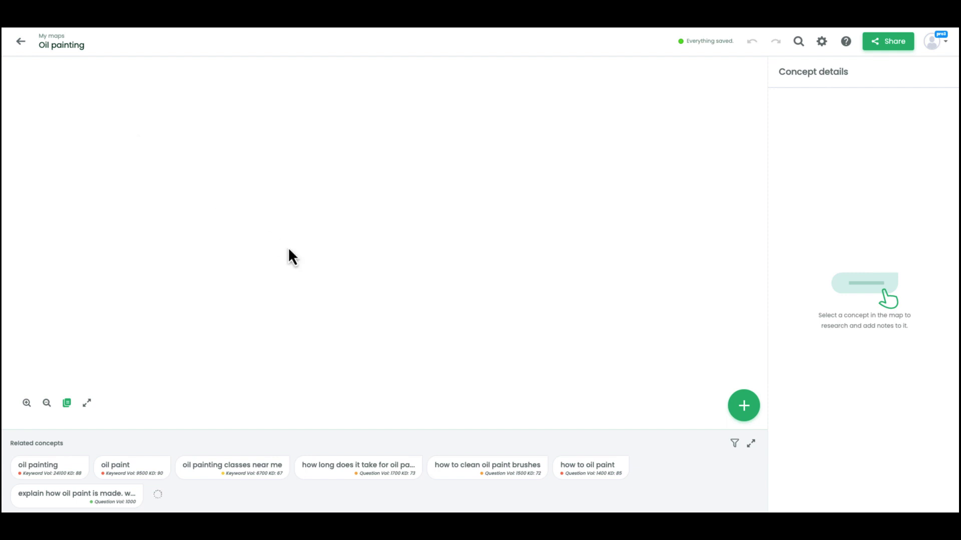
Expand the related concepts area of the new map to show more suggestions.
click(67, 466)
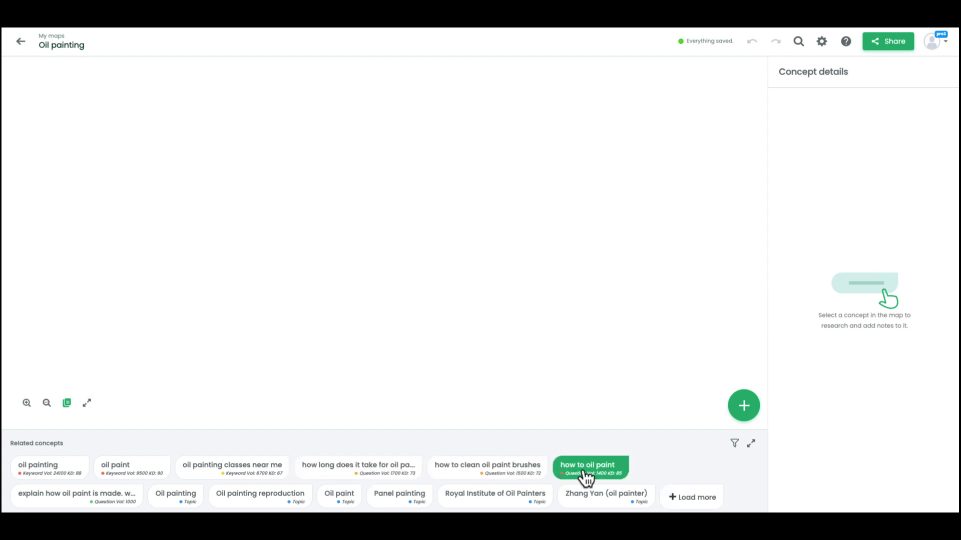
click(750, 445)
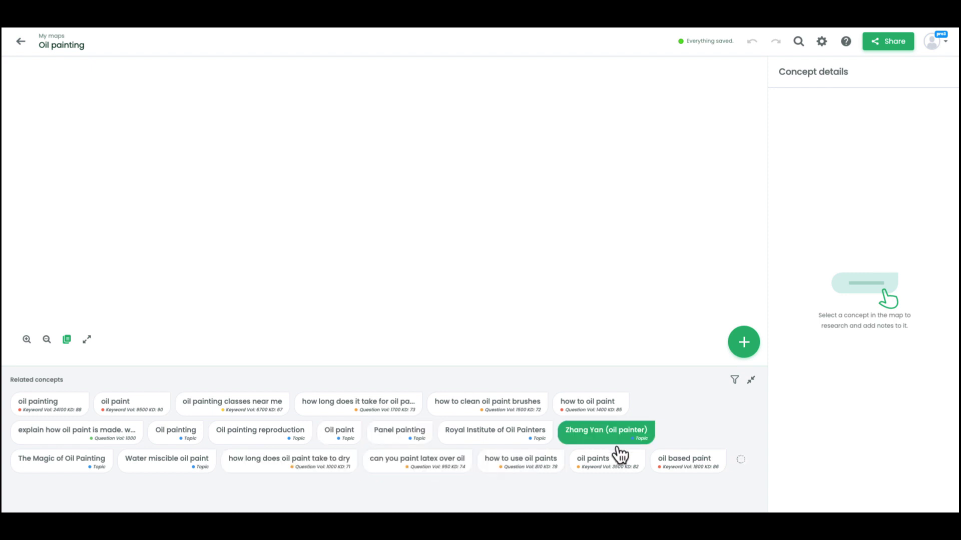
Try limiting the related concepts to Trending Questions and Related Keywords by excluding Personal, Related Topics and Community.
click(734, 380)
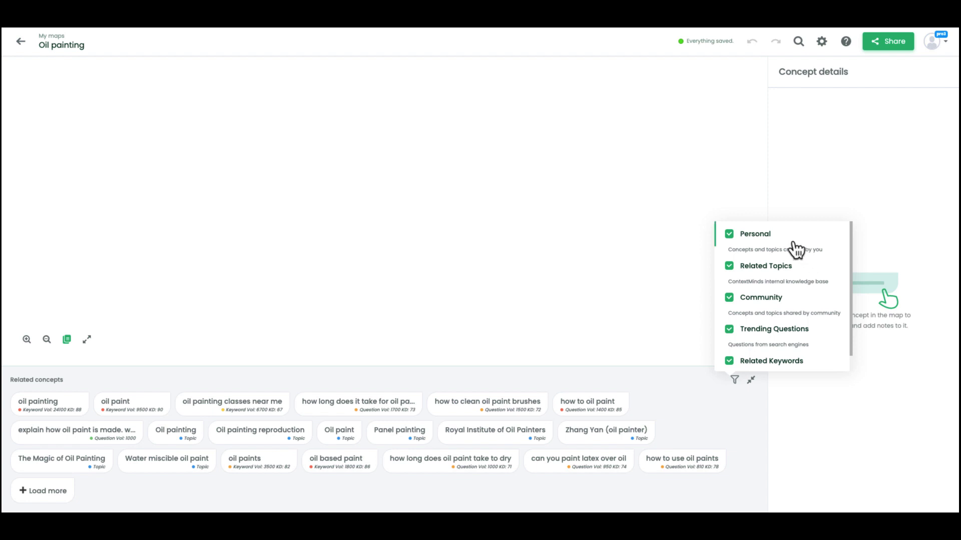
click(729, 235)
click(730, 267)
click(729, 299)
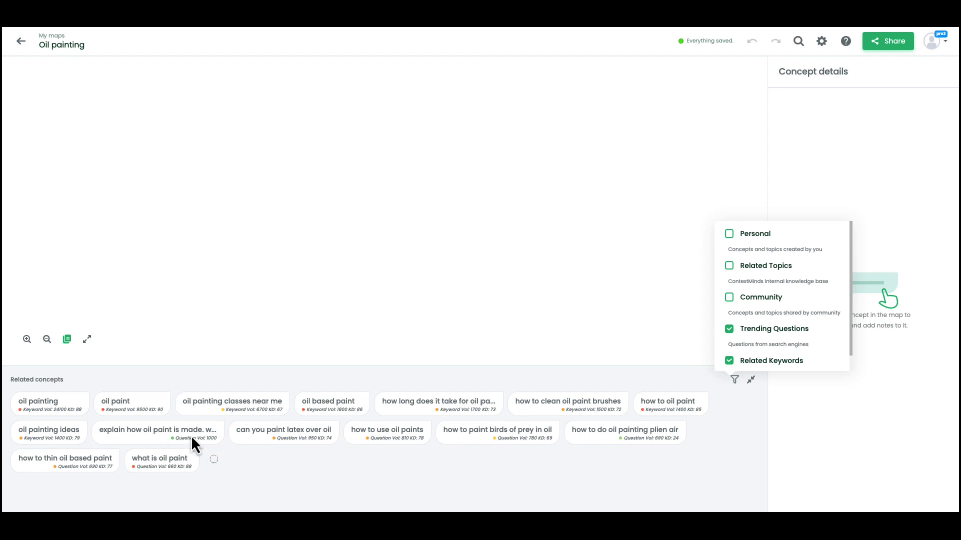
click(729, 299)
click(729, 267)
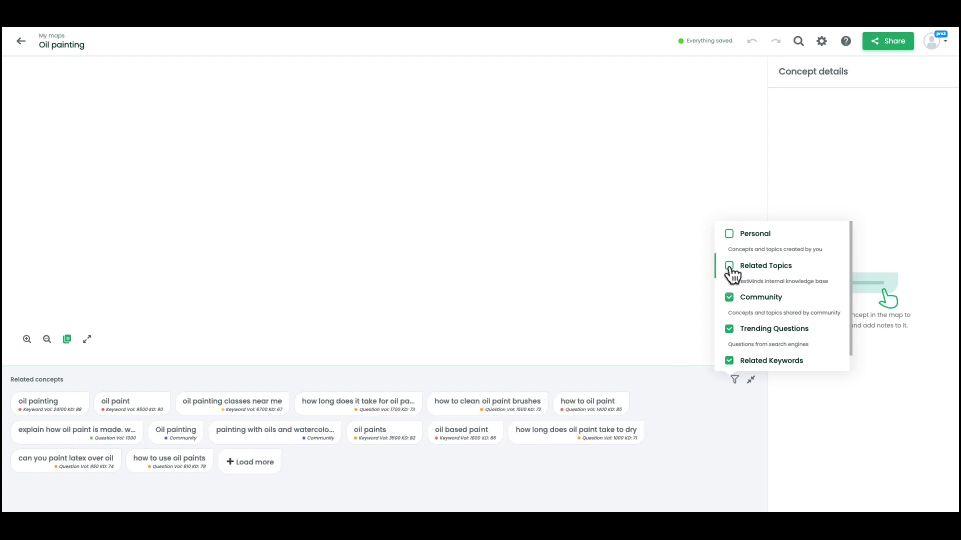
click(729, 234)
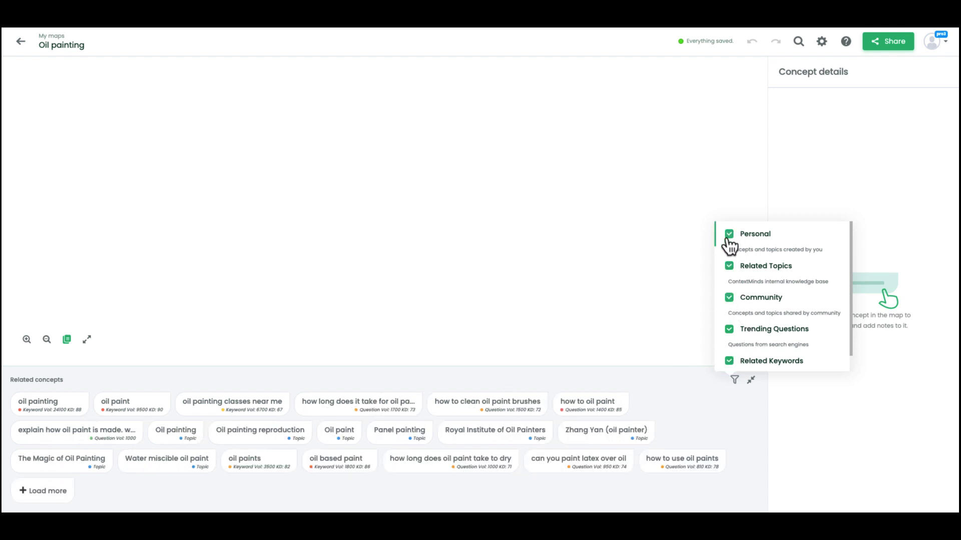
click(655, 254)
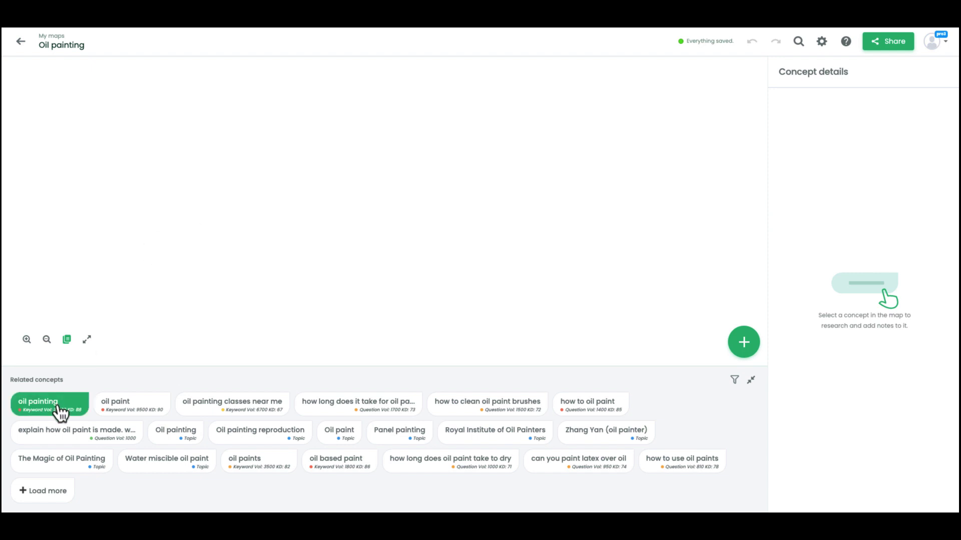
Review the details of the suggested keyword "oil painting" and place it as a concept near the upper left of the map.
click(60, 413)
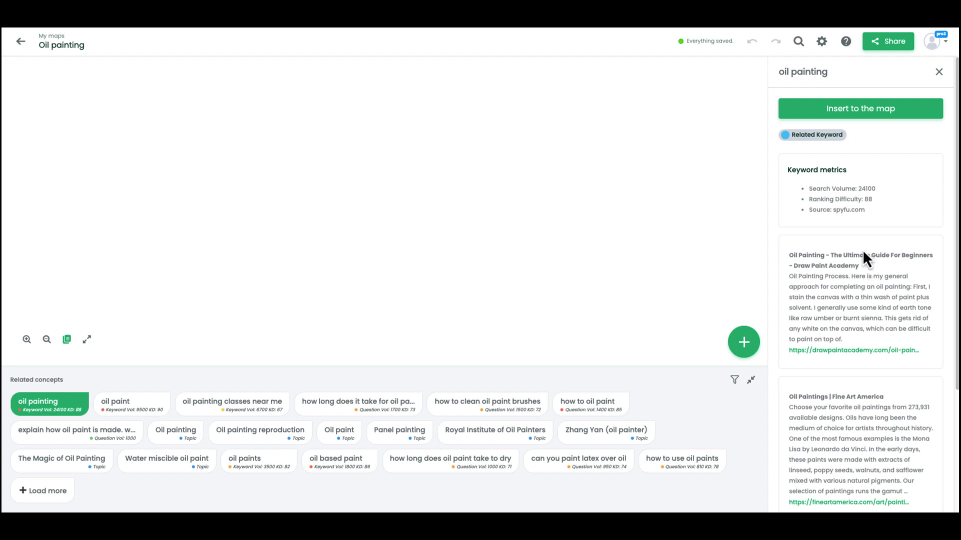
scroll(872, 305, down, 3)
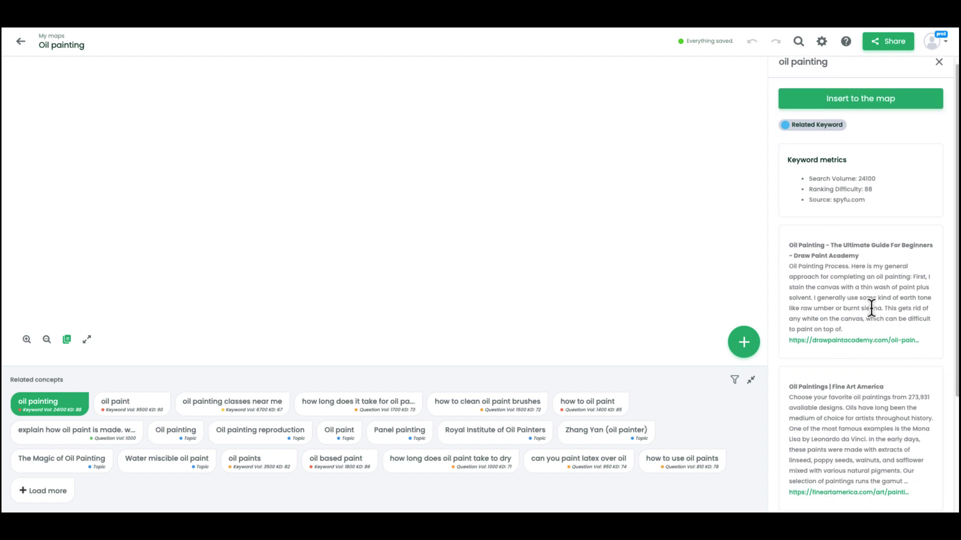
scroll(861, 390, down, 1)
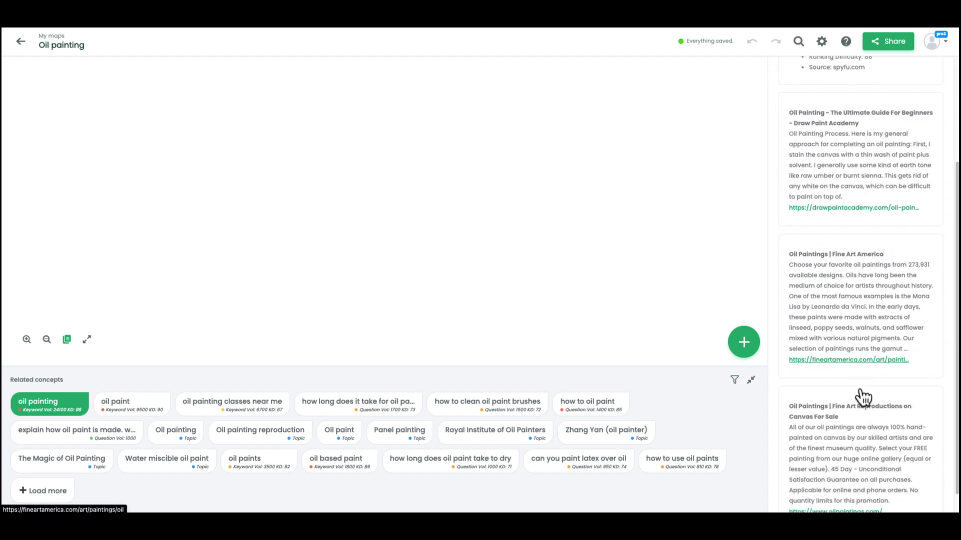
scroll(860, 388, down, 1)
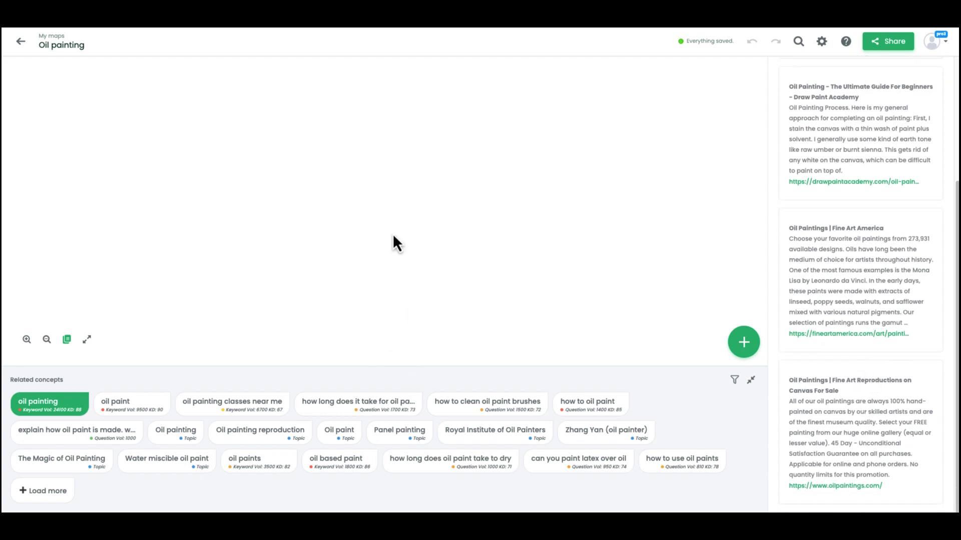
drag(53, 410, 106, 133)
click(107, 133)
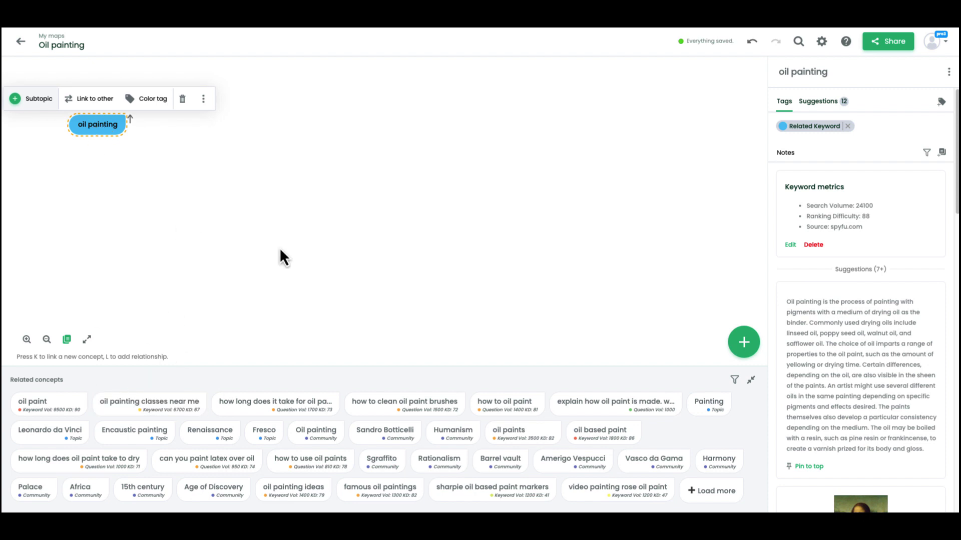
drag(93, 139, 92, 150)
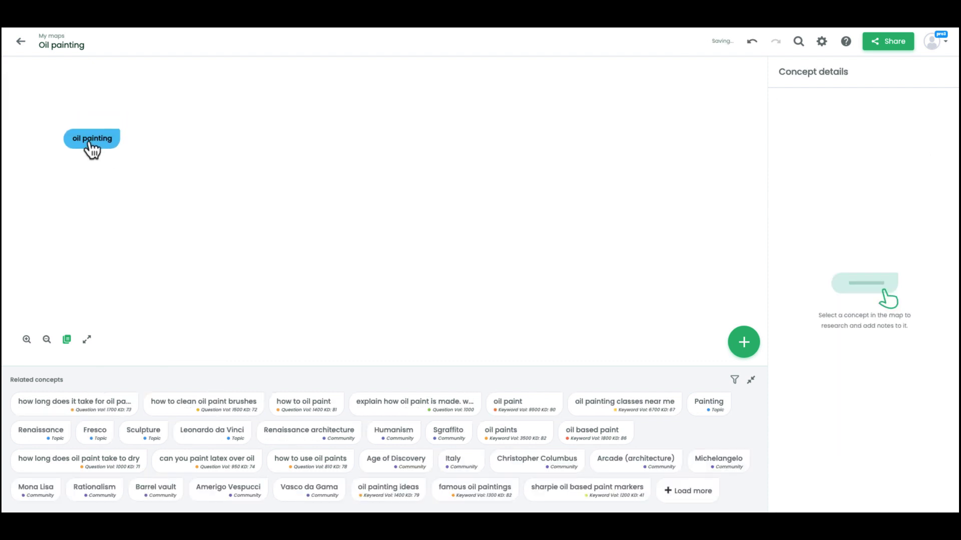
click(92, 149)
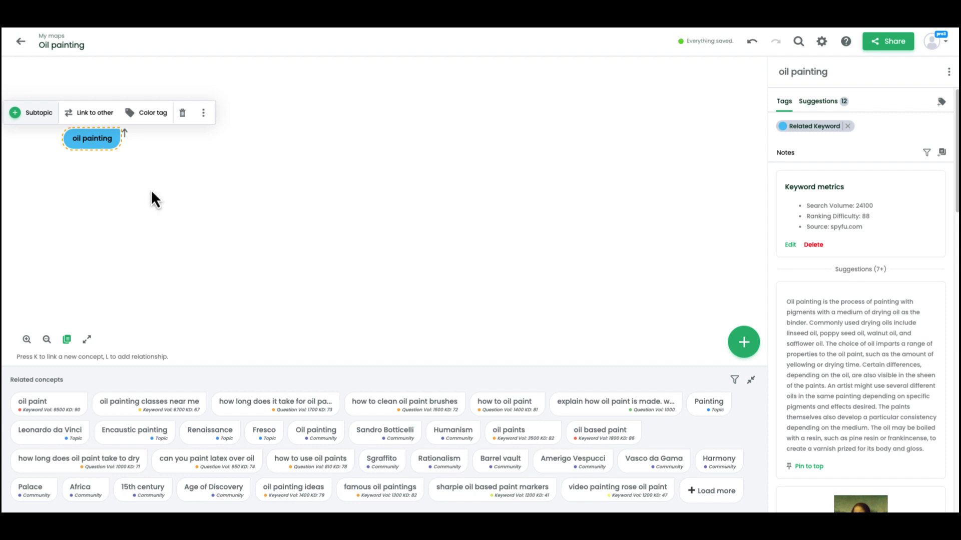
Add the suggestions "how to clean oil paint brushes" and "oil paints" to the map, one below the other, right of the oil painting concept.
mouse_move(406, 410)
mouse_down()
mouse_move(326, 138)
mouse_move(312, 127)
mouse_up()
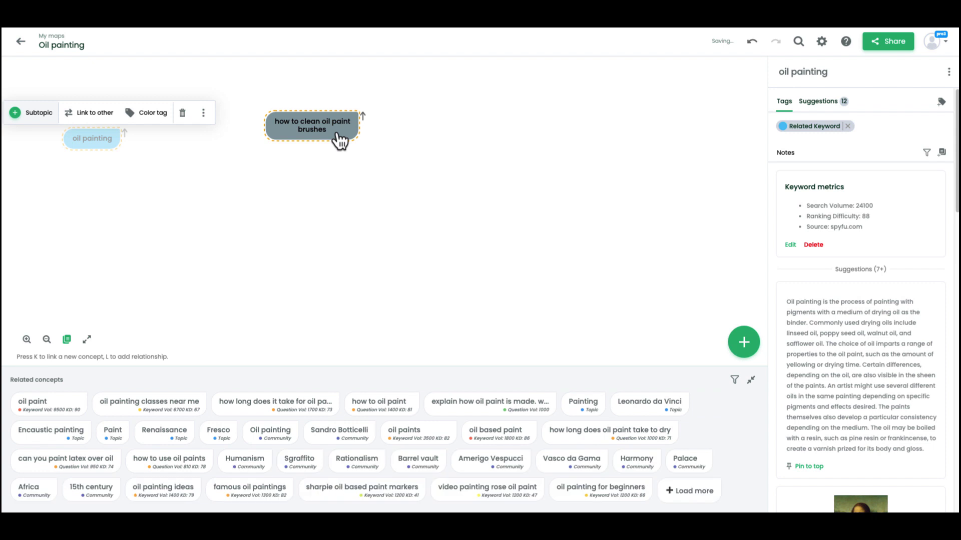
click(113, 143)
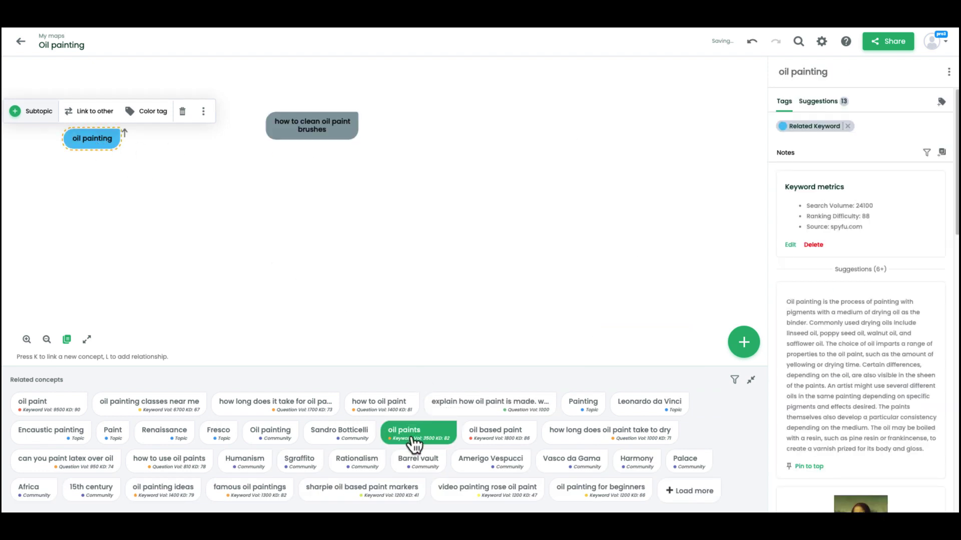
mouse_move(418, 442)
mouse_down()
mouse_move(287, 183)
mouse_move(311, 187)
mouse_up()
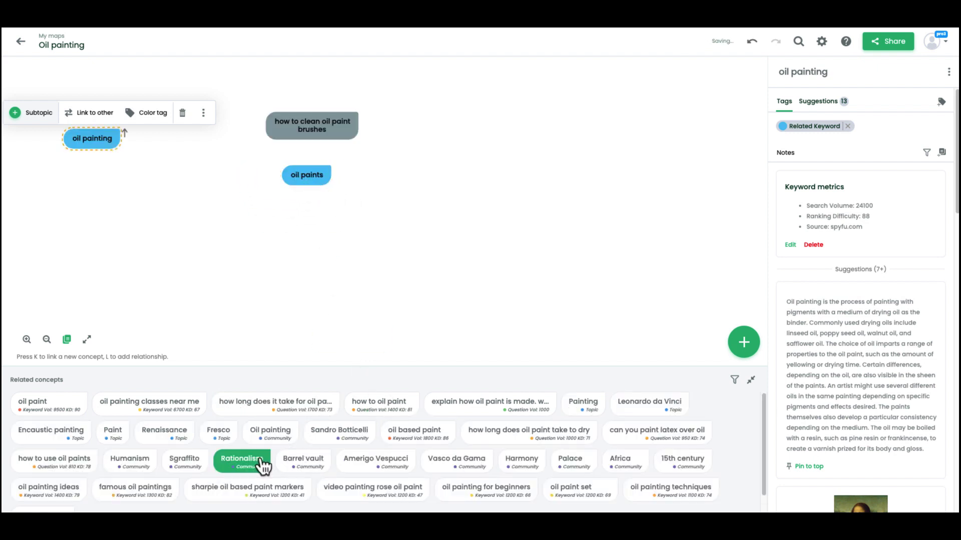
Load more related concepts and add "how to varnish an oil painting" to the map below the oil paints concept.
scroll(257, 460, down, 1)
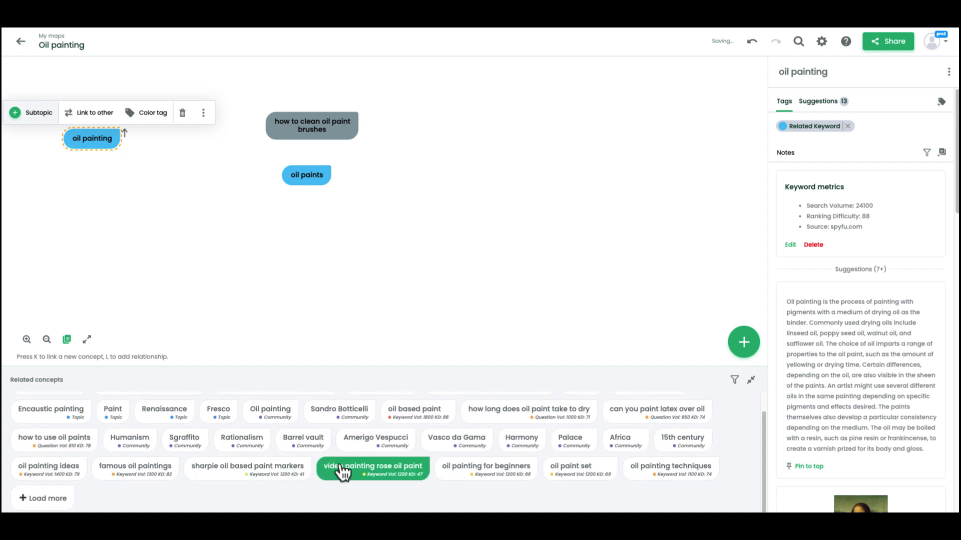
click(46, 503)
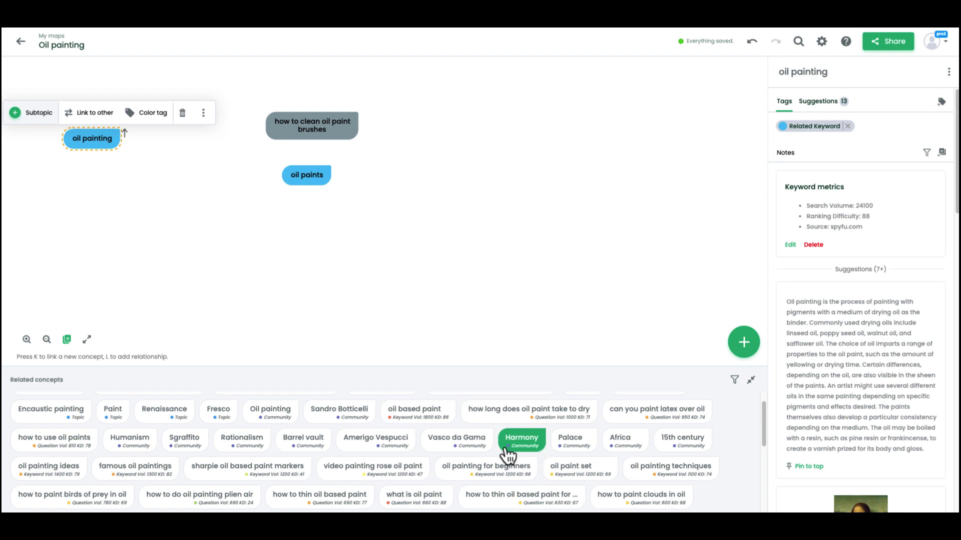
scroll(506, 456, down, 1)
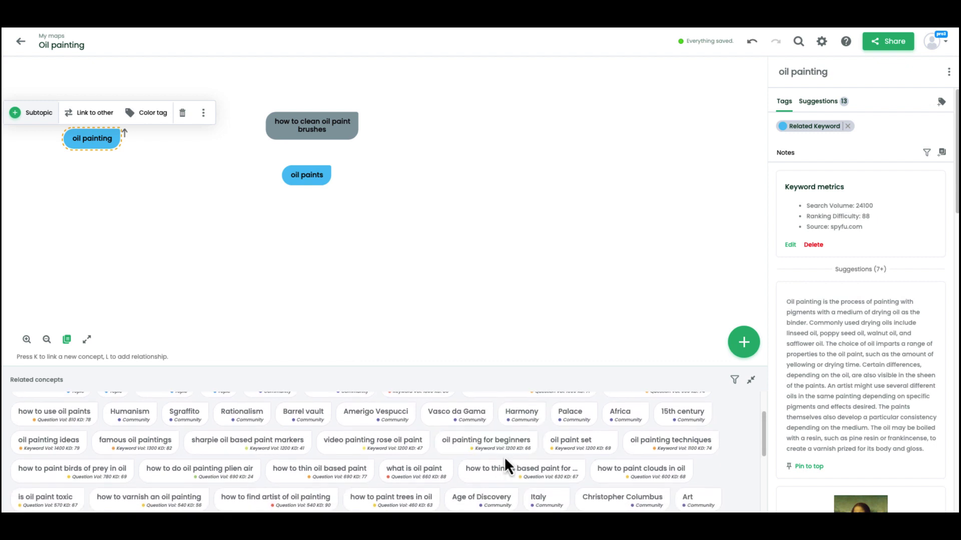
scroll(504, 459, down, 1)
mouse_move(140, 486)
mouse_down()
mouse_move(335, 262)
mouse_move(318, 235)
mouse_up()
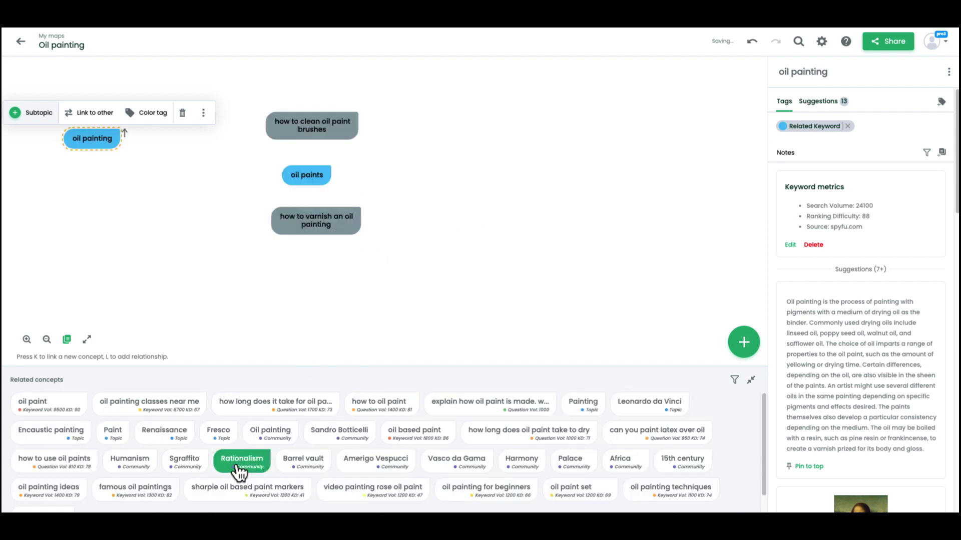
Add the suggested keyword "oil painting techniques" to the map below the varnishing concept.
click(314, 176)
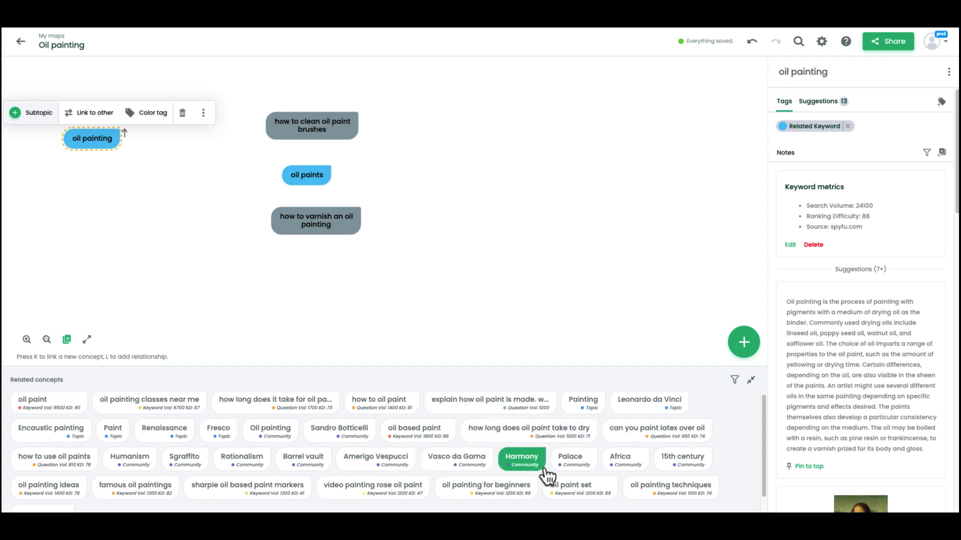
scroll(546, 480, down, 1)
mouse_move(634, 480)
mouse_down()
mouse_move(659, 480)
mouse_move(325, 273)
mouse_move(356, 265)
mouse_up()
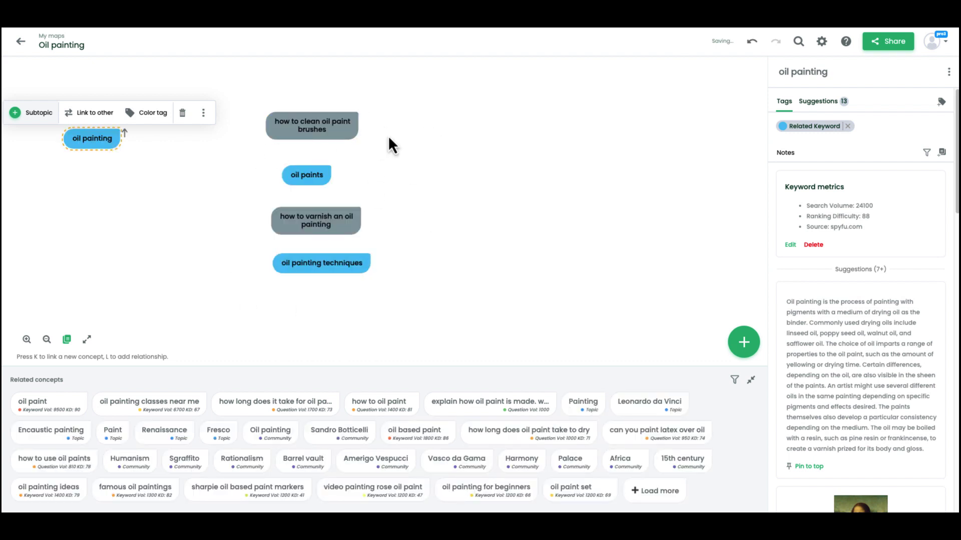
click(315, 134)
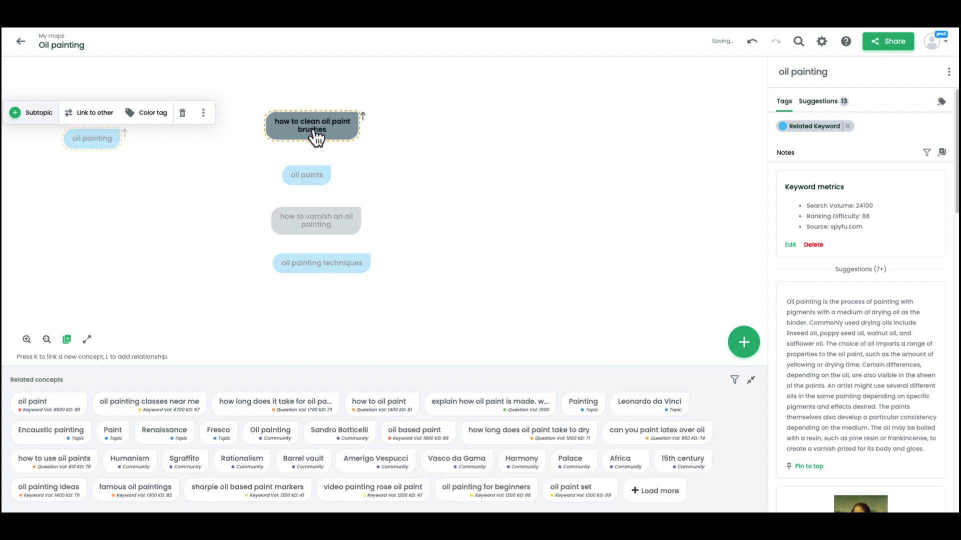
click(329, 279)
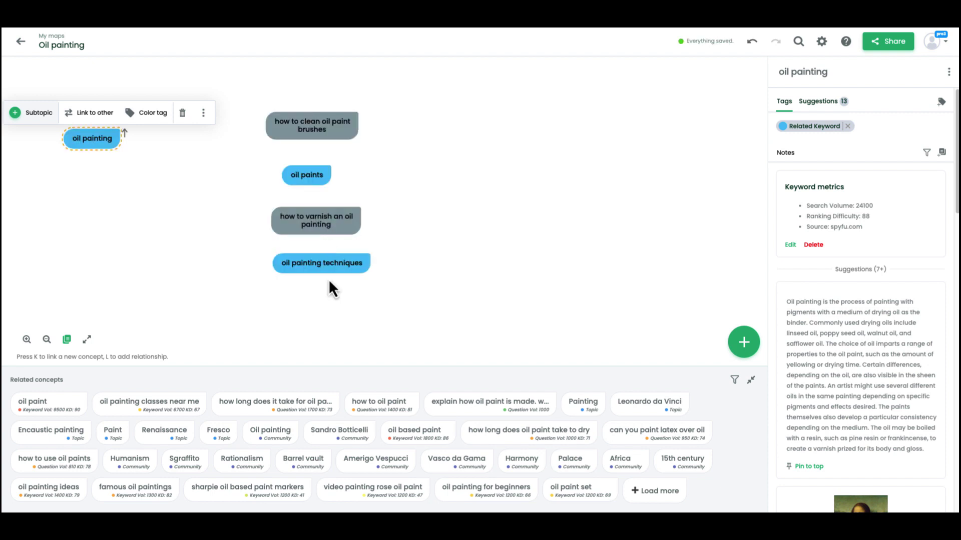
Move the oil painting techniques concept right of the brush-cleaning concept and add "beginning oil painting techniques" below it.
drag(350, 271, 536, 144)
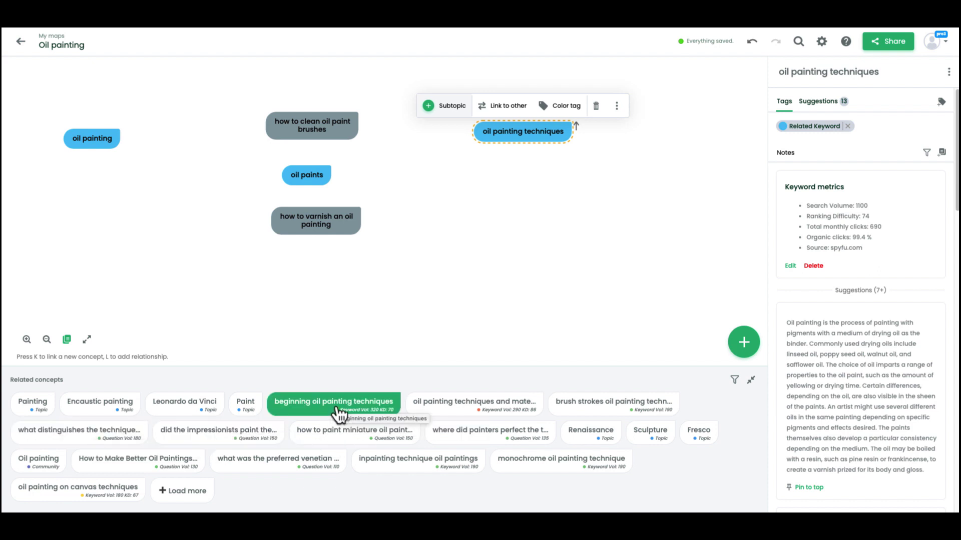
mouse_move(333, 417)
mouse_down()
mouse_move(410, 397)
mouse_move(525, 183)
mouse_up()
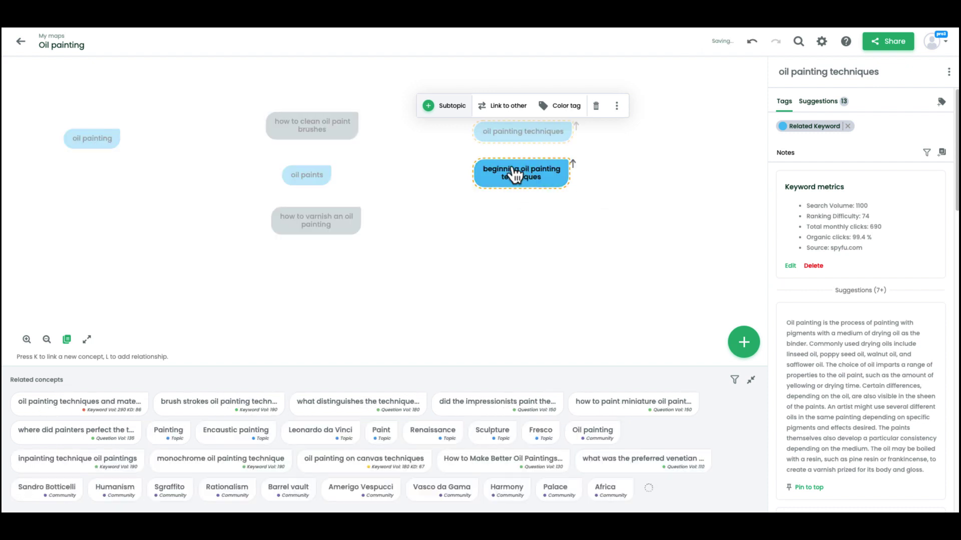
Nest the "beginning oil painting techniques" concept inside the oil painting techniques concept to form a group.
click(515, 176)
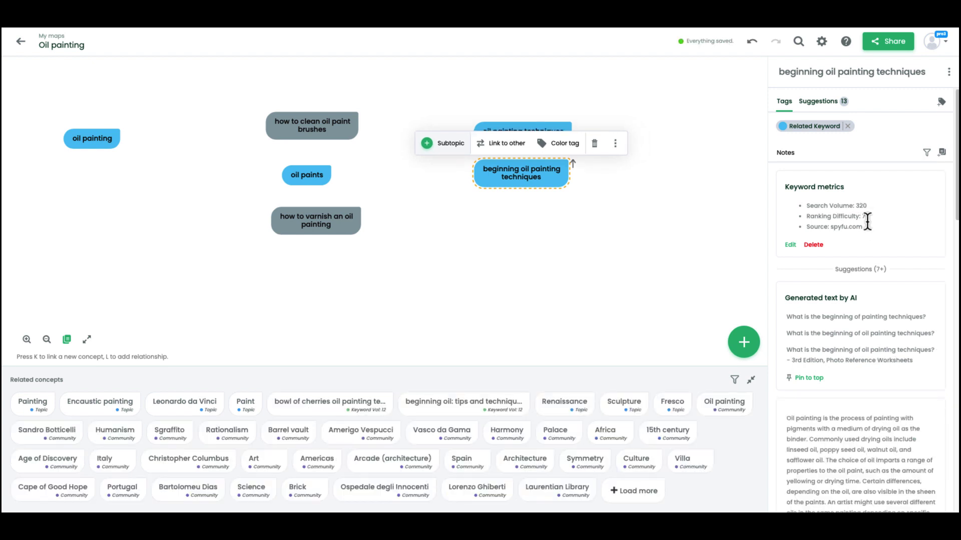
click(553, 188)
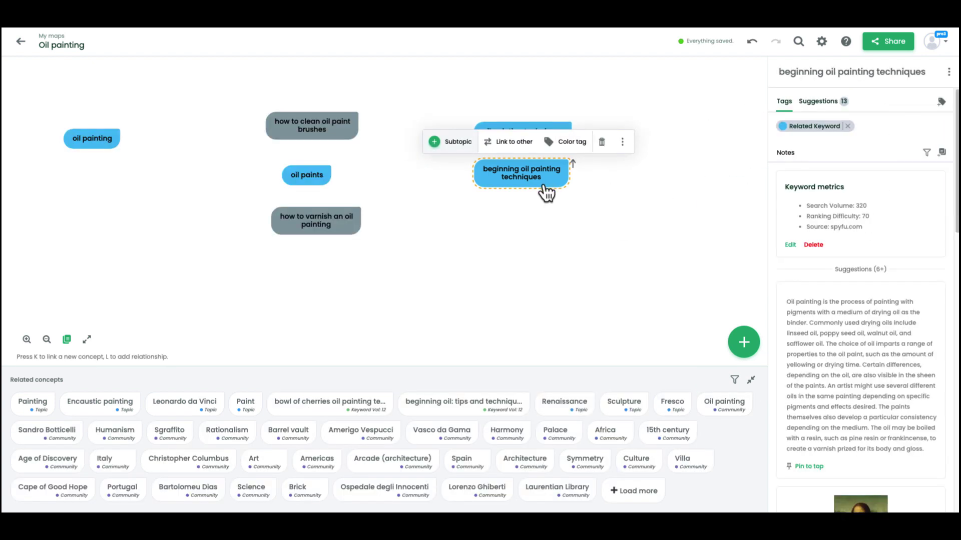
drag(536, 188, 536, 150)
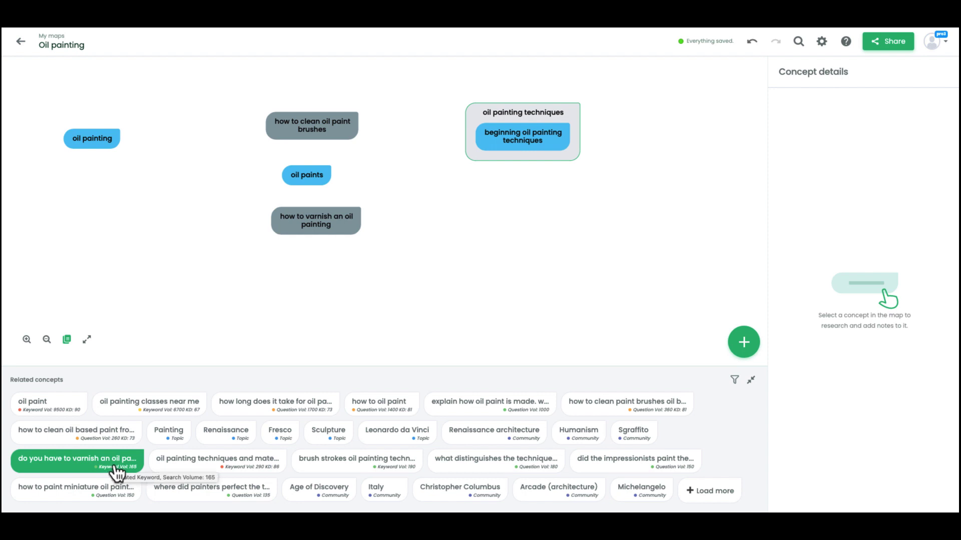
Add "do you have to varnish an oil painting" and stack it in one column with the techniques group, brush-cleaning and "how to varnish" concepts.
mouse_move(115, 471)
mouse_down()
mouse_move(540, 320)
mouse_move(491, 221)
mouse_move(517, 225)
mouse_up()
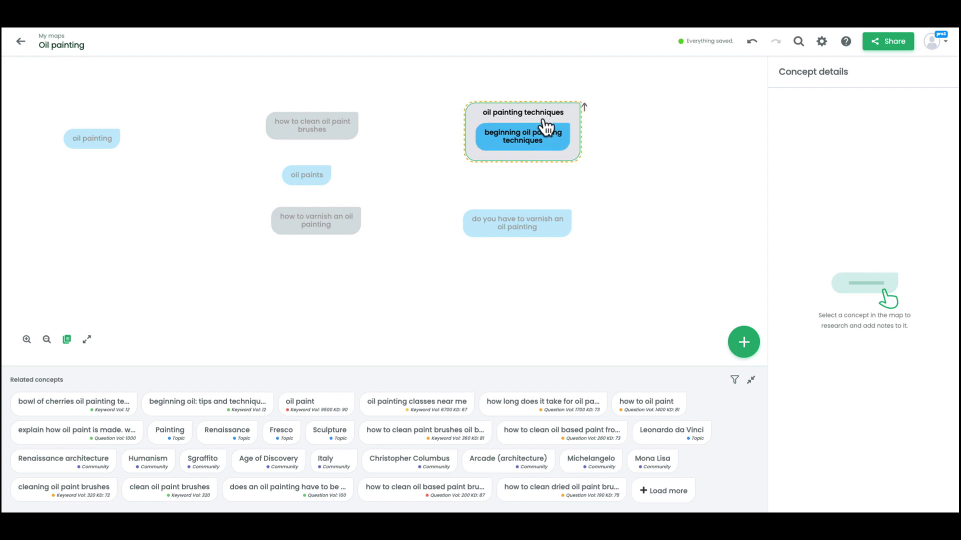
drag(547, 127, 510, 113)
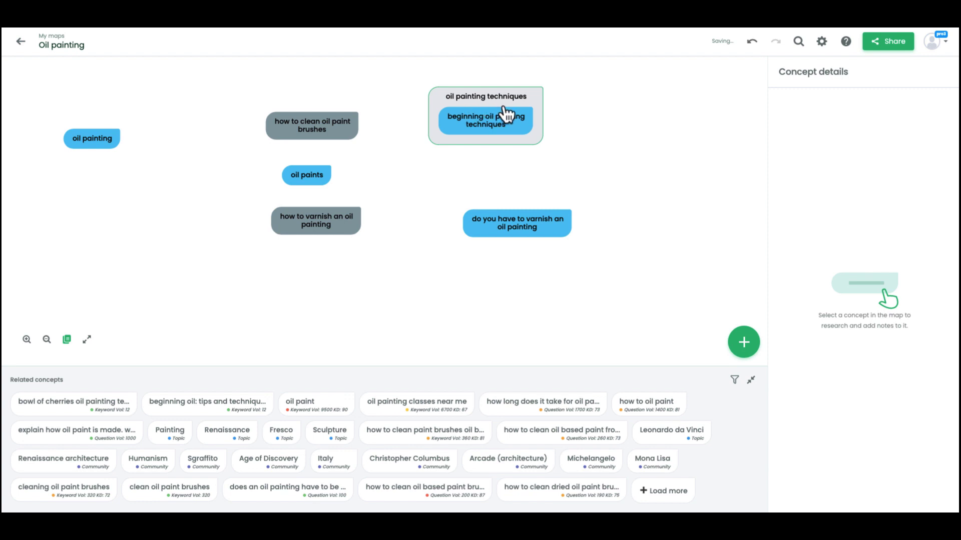
mouse_move(331, 139)
mouse_down()
mouse_move(404, 181)
mouse_move(506, 194)
mouse_up()
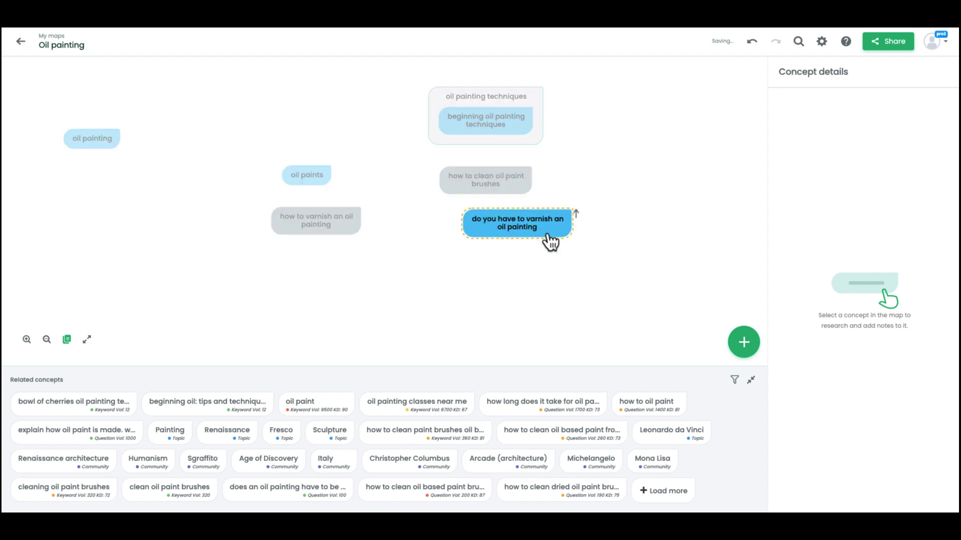
mouse_move(548, 236)
mouse_down()
mouse_move(536, 366)
mouse_move(514, 251)
mouse_up()
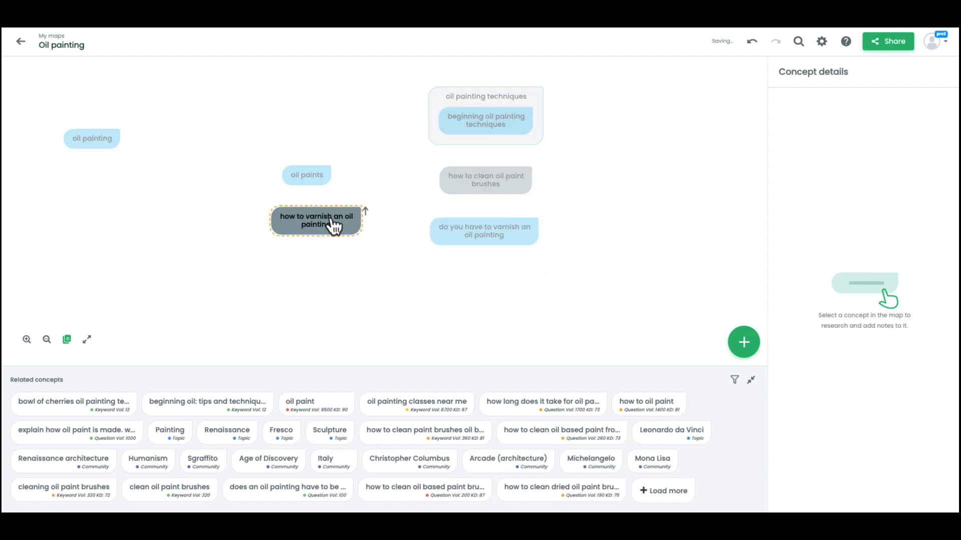
mouse_move(333, 226)
mouse_down()
mouse_move(332, 243)
mouse_move(521, 295)
mouse_move(503, 287)
mouse_up()
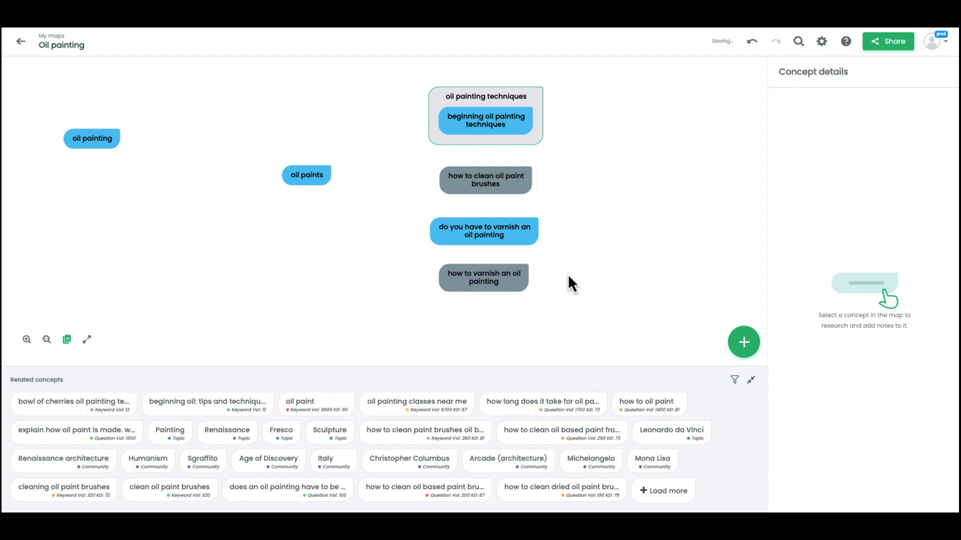
Pin the suggested artincontext.org article "How to Clean Oil Paint Brushes" to the notes of the brush-cleaning concept.
drag(509, 192, 509, 191)
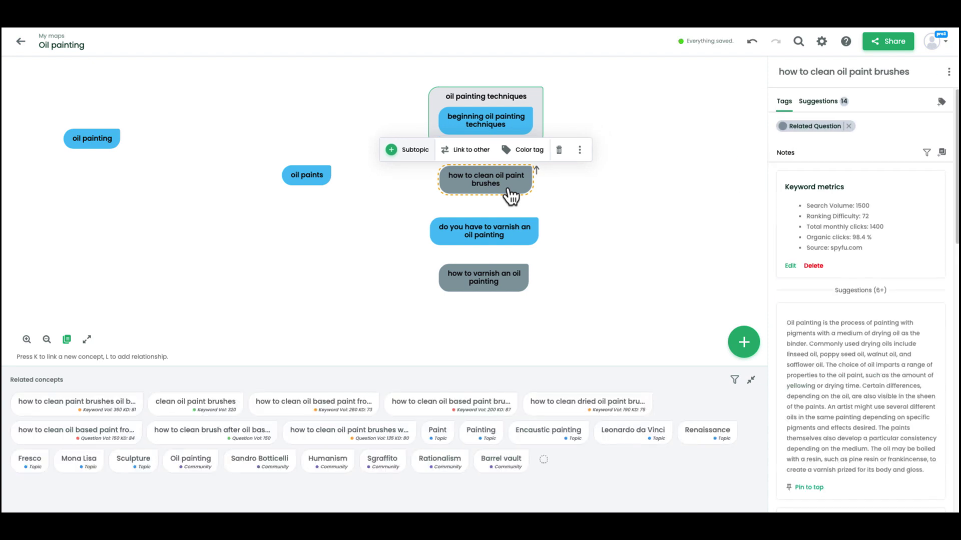
click(500, 194)
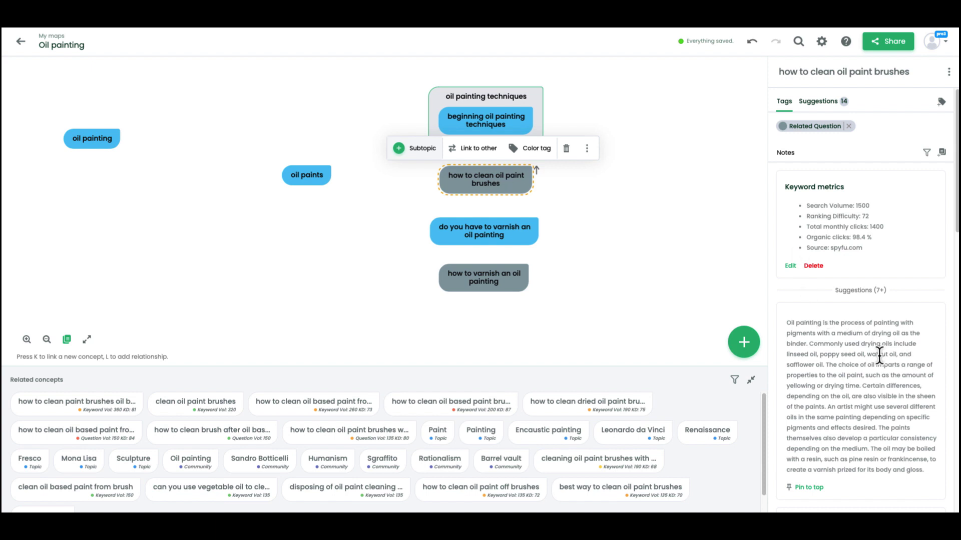
scroll(879, 356, down, 2)
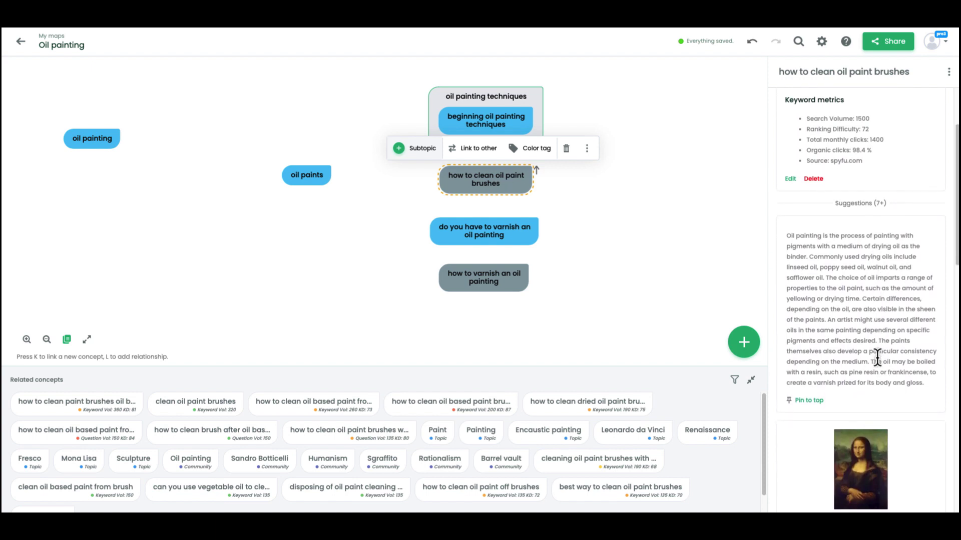
scroll(877, 356, down, 5)
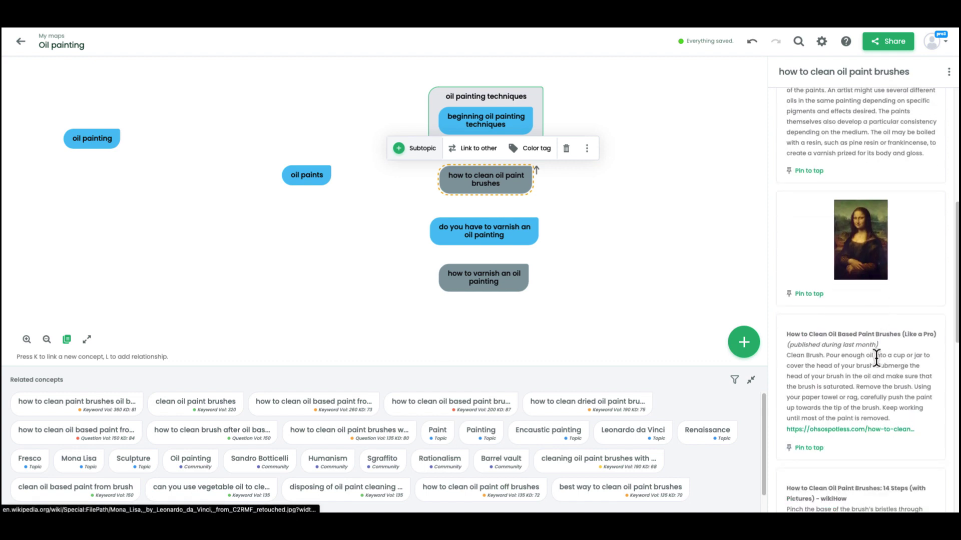
scroll(876, 358, down, 3)
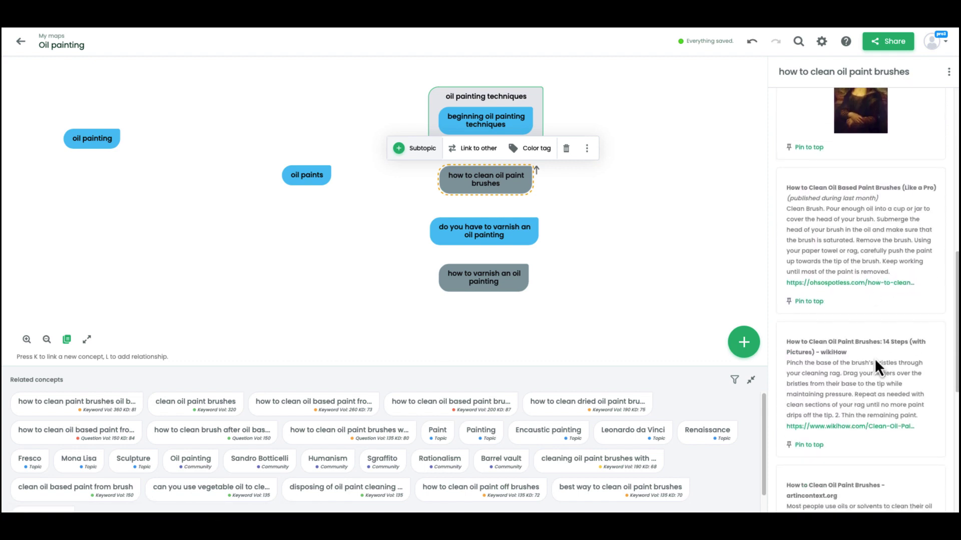
scroll(875, 359, down, 4)
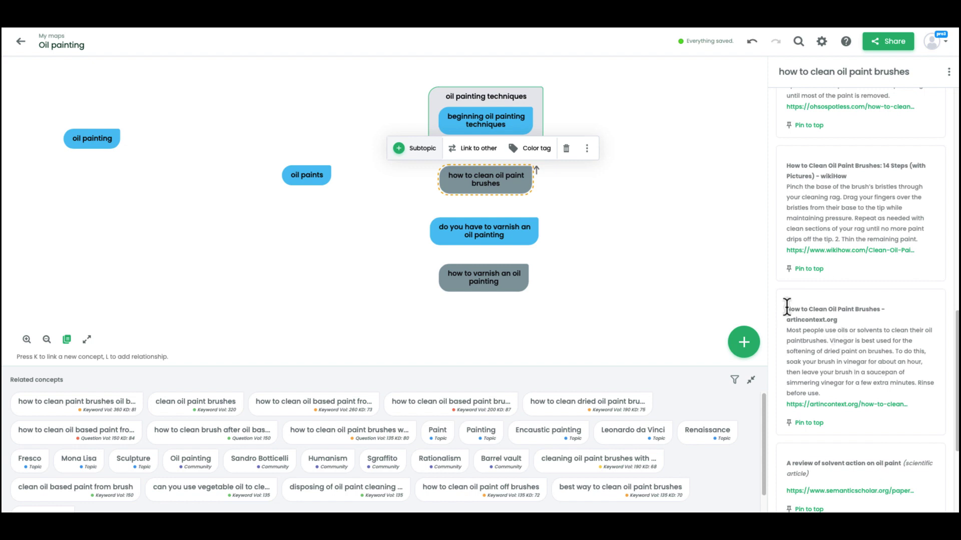
click(805, 423)
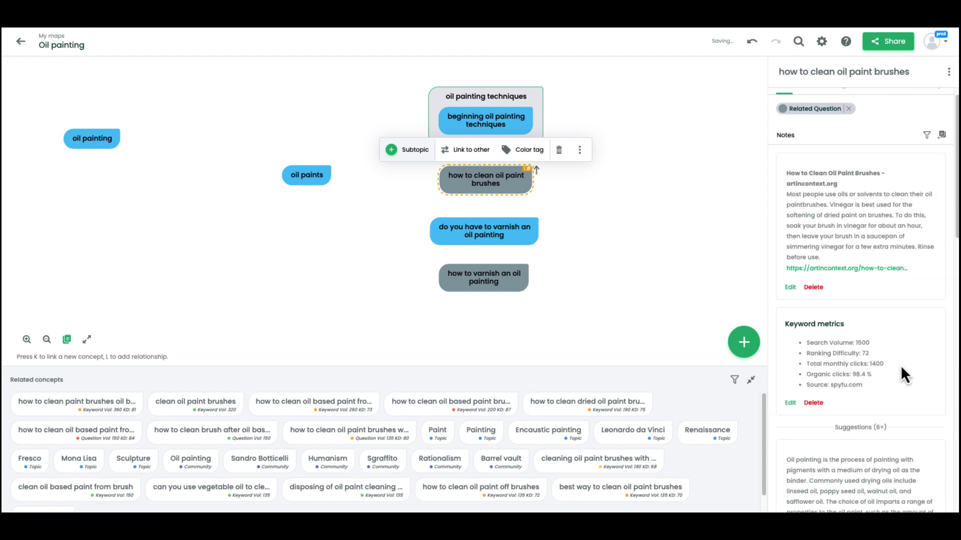
click(570, 202)
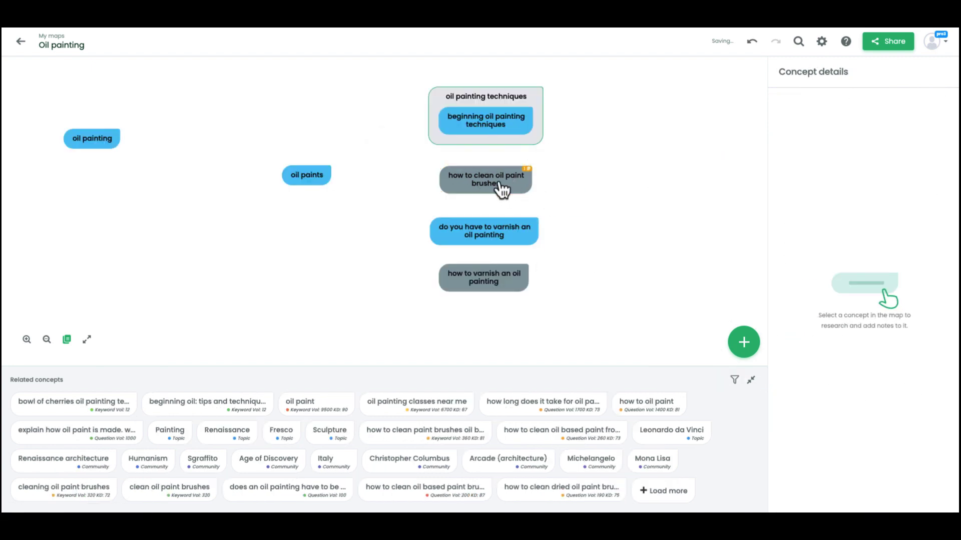
Copy the title and text of the pinned artincontext.org note and save them as a new note on the brush-cleaning concept.
click(507, 188)
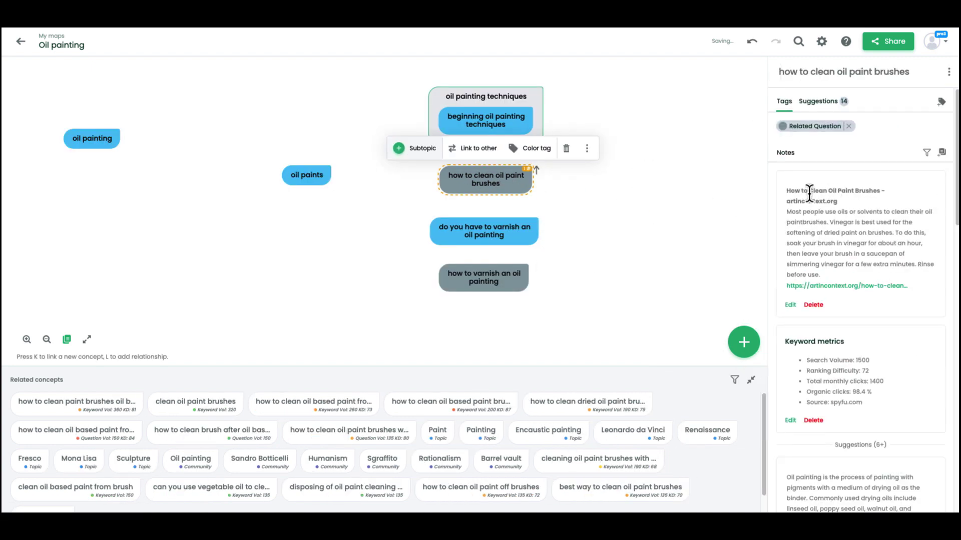
drag(787, 190, 830, 274)
key(ctrl+c)
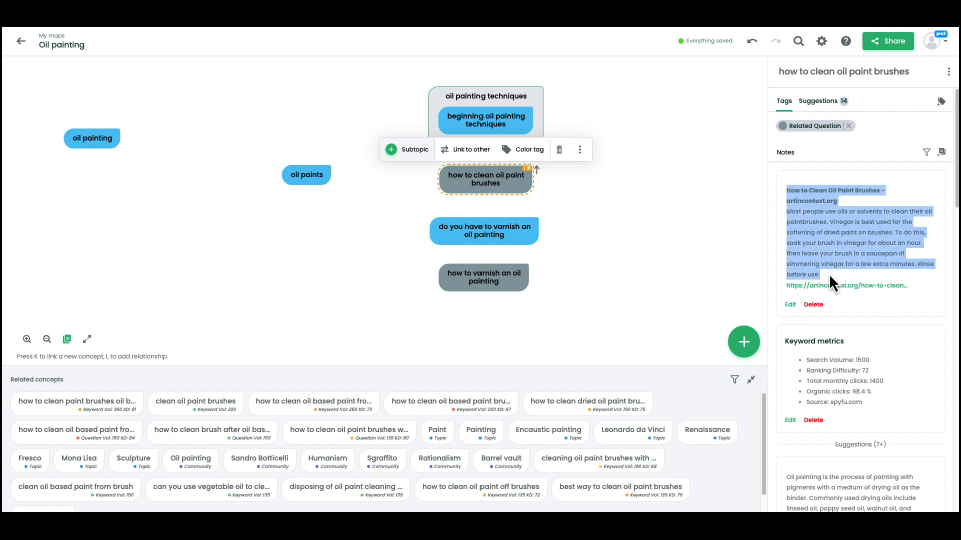
click(579, 150)
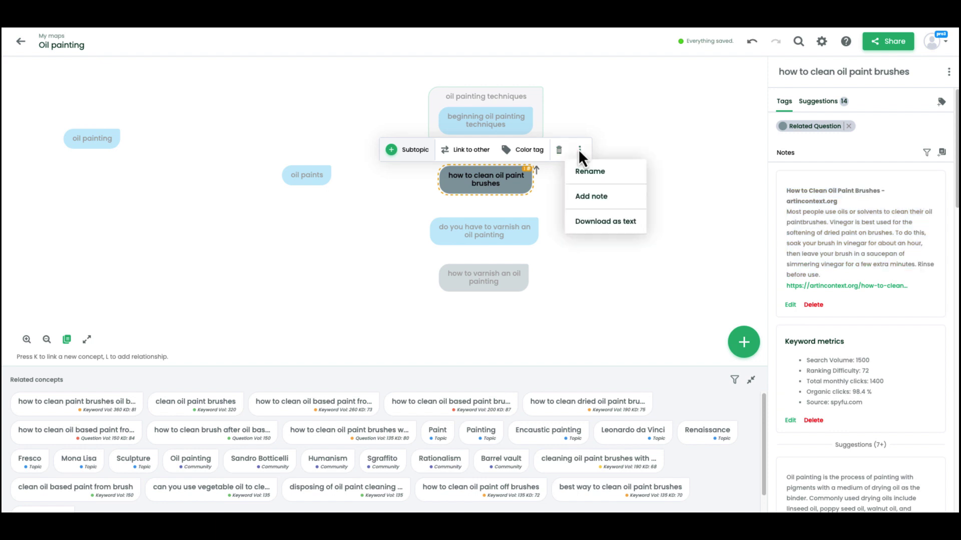
click(592, 198)
click(475, 182)
key(ctrl+v)
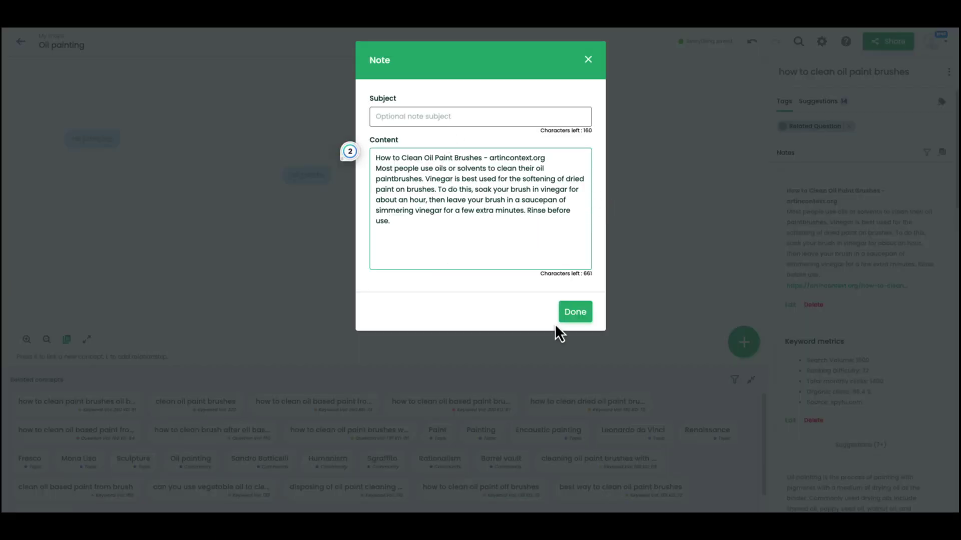
click(560, 316)
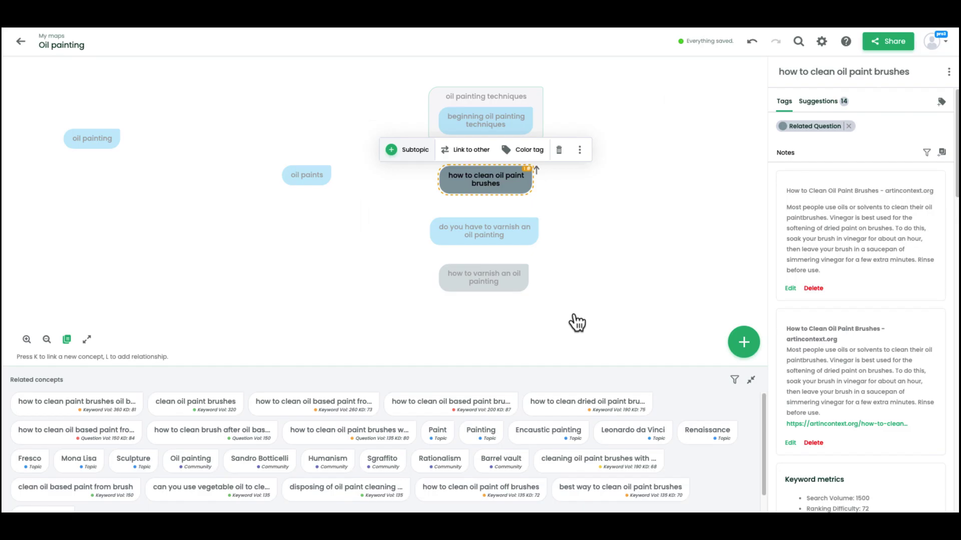
Open the Mona Lisa image suggested for the brush-cleaning concept to get its web address, and return to the map.
click(514, 186)
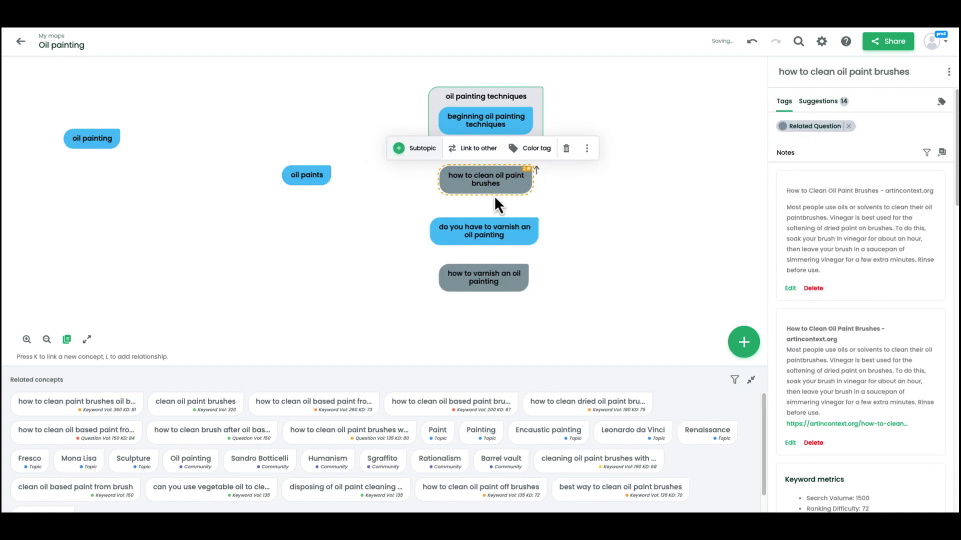
scroll(857, 401, down, 8)
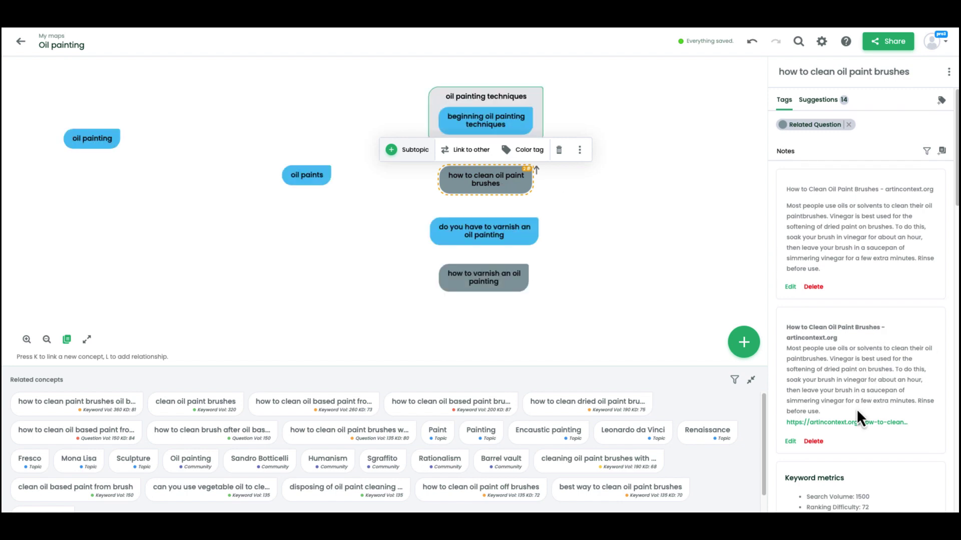
scroll(856, 408, down, 4)
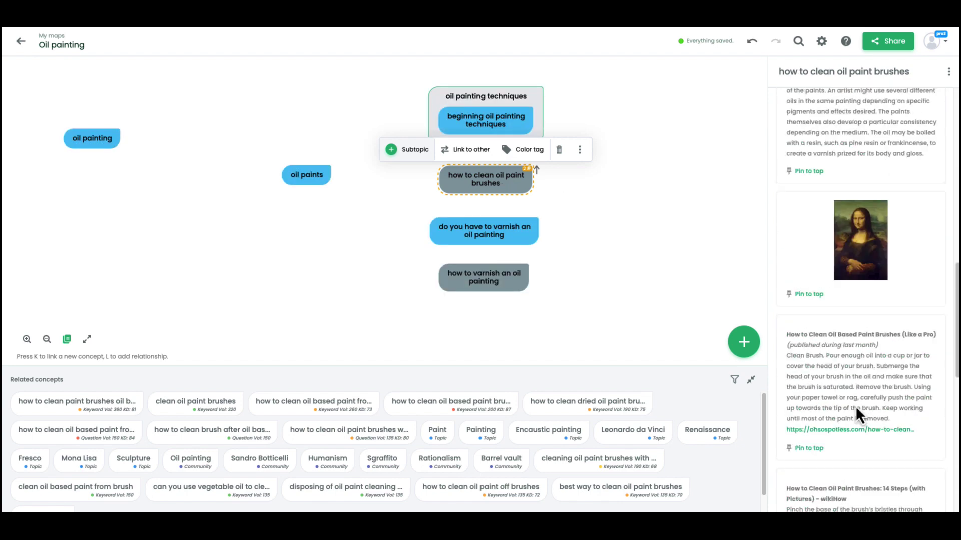
click(870, 295)
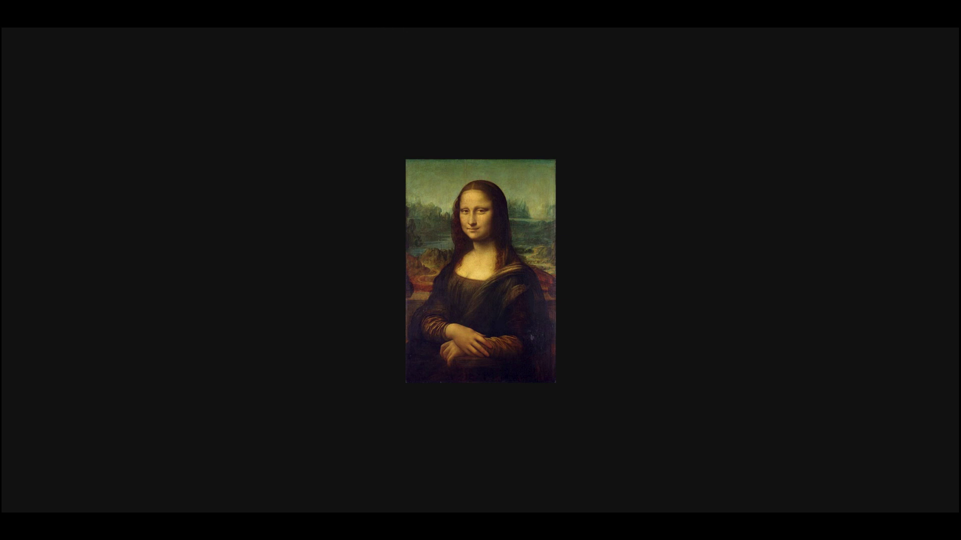
key(Escape)
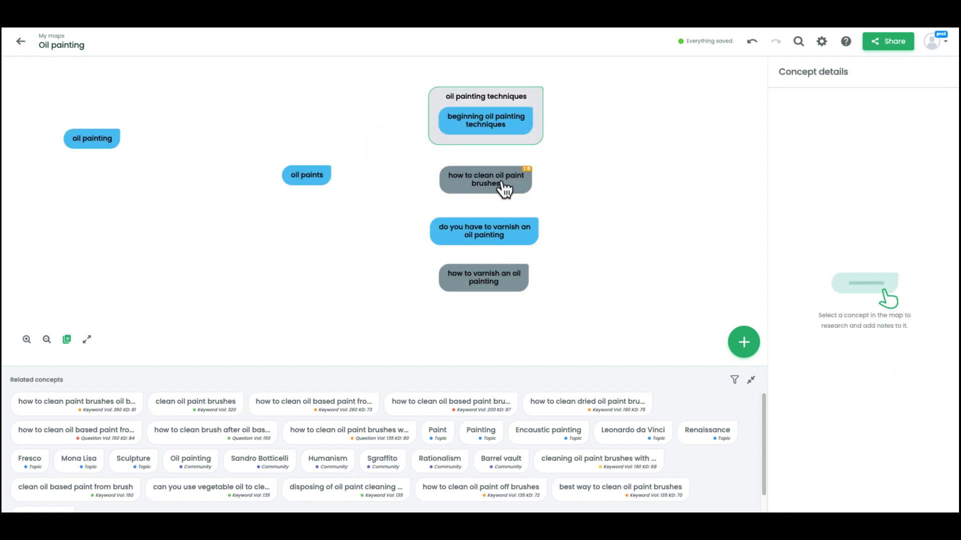
Append the upload.wikimedia.org link of the Mona Lisa image below the text of the newly written brush-cleaning note.
click(527, 181)
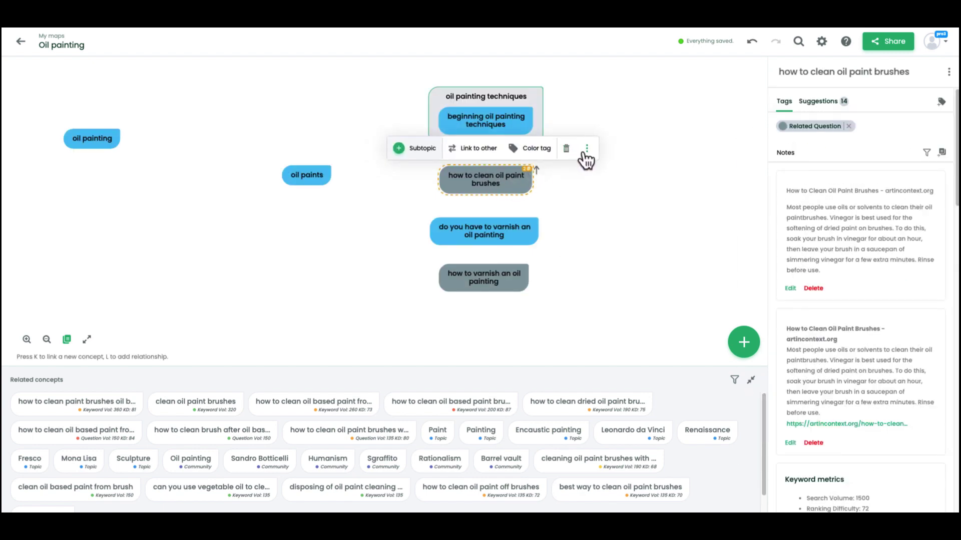
click(792, 288)
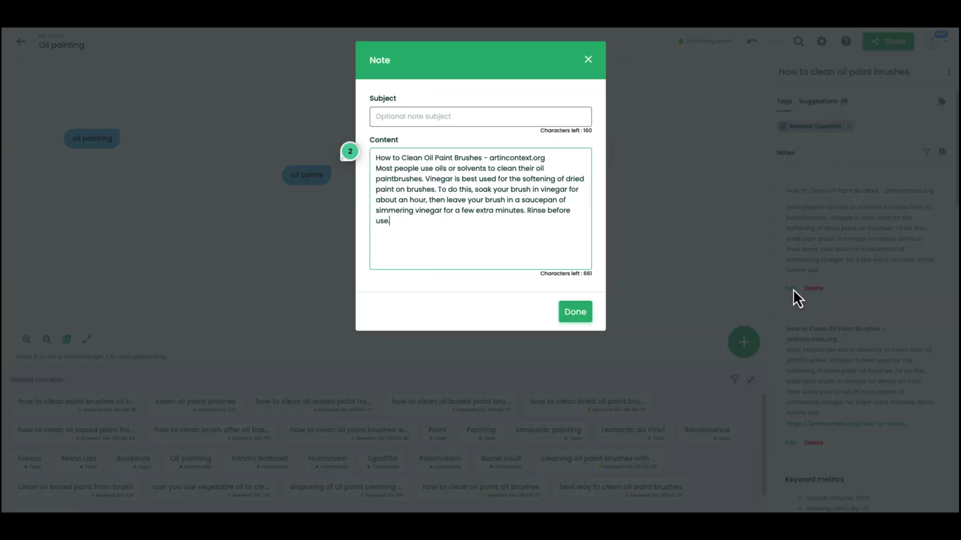
click(427, 232)
key(Return)
key(Return)
text(https://upload.wikimedia.org/wikipedia/commons/thumb/e/ec/Mona_Lisa%2C_by_Leonardo_da_Vinci%2C_from_C2RMF_retouched.jpg/687px-Mona_Lisa%2C_by_Leonardo_da_Vinci%2C_from_C2RMF_retouched.jpg)
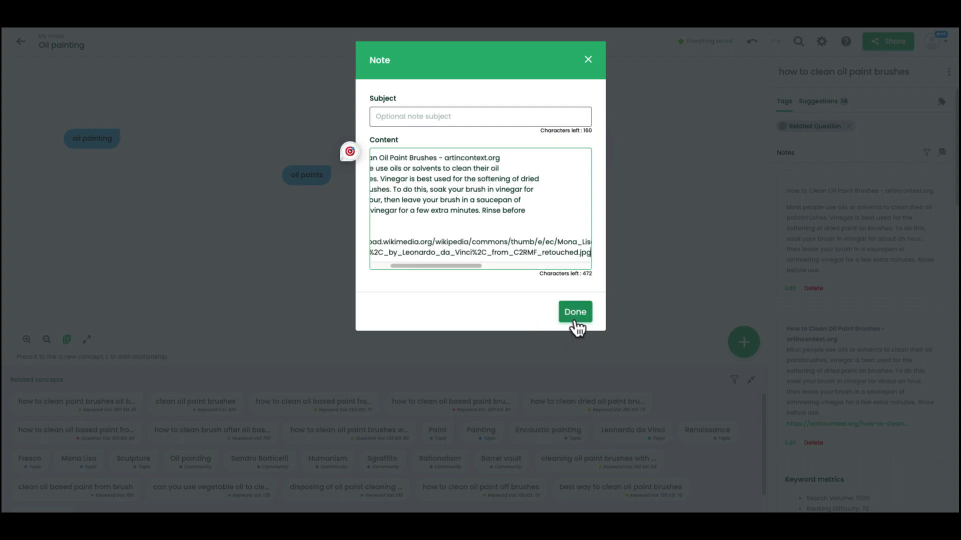
click(575, 312)
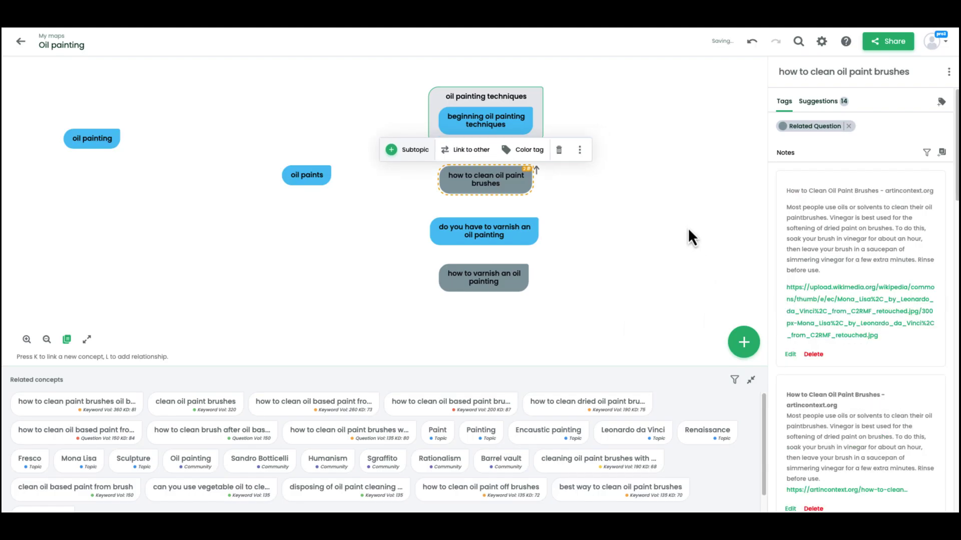
Open the Mona Lisa link in the brush-cleaning concept's note to check it, and return to the map.
click(548, 210)
click(507, 192)
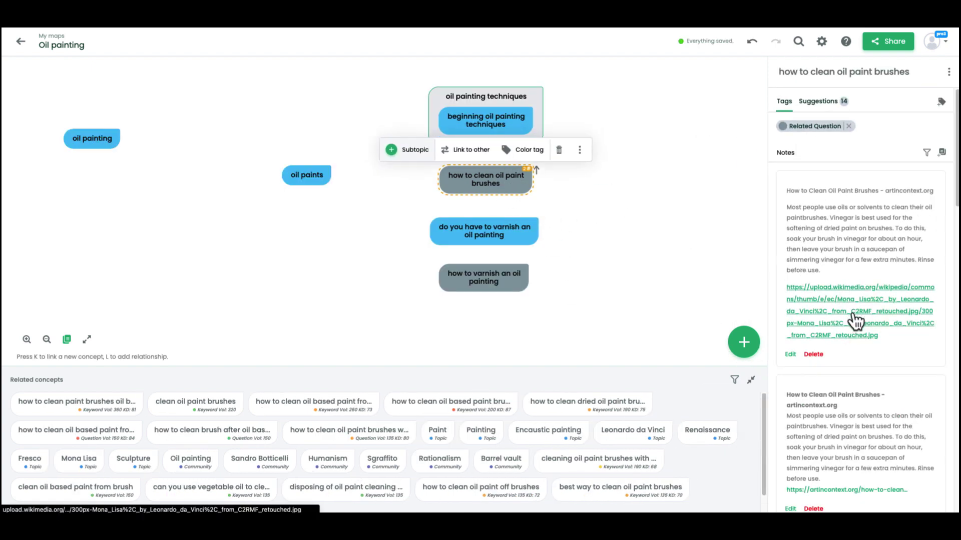
click(851, 313)
key(Escape)
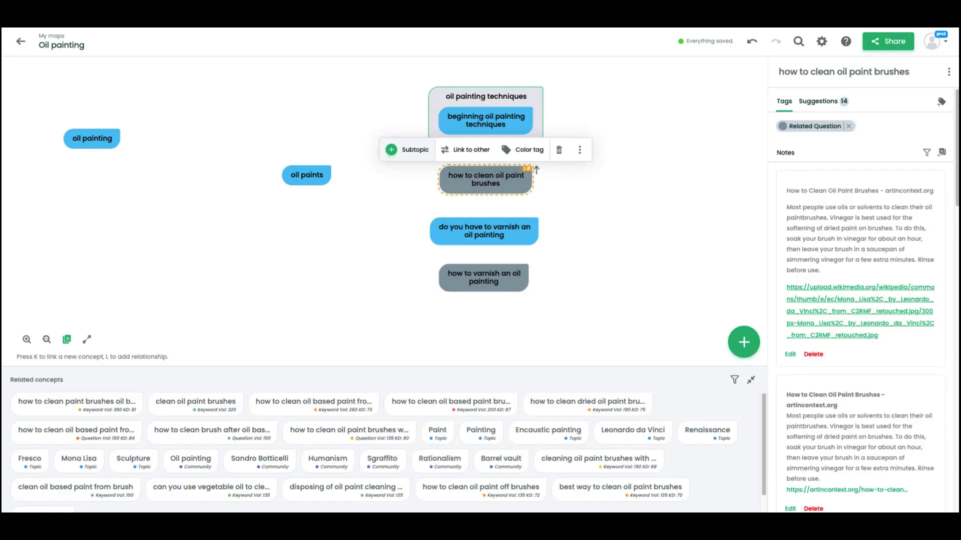
click(636, 272)
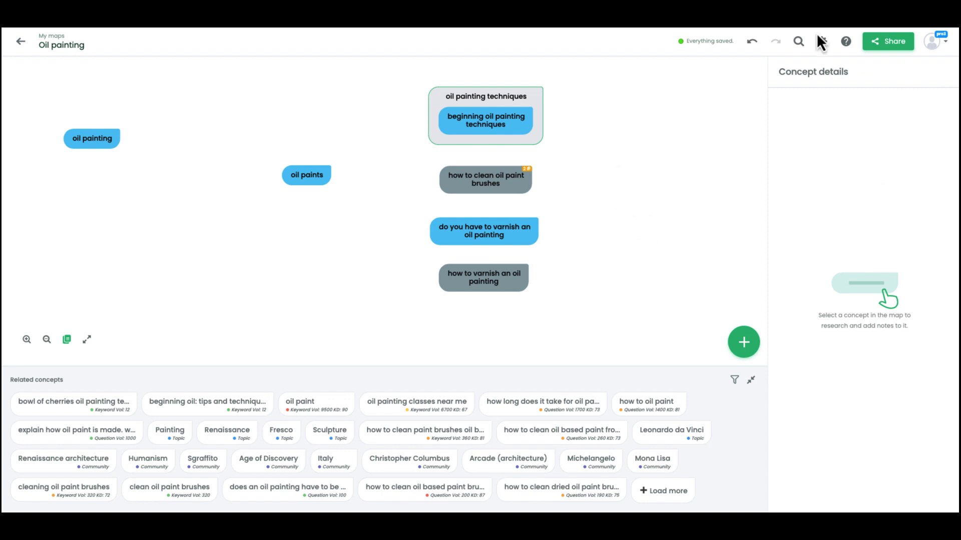
click(570, 20)
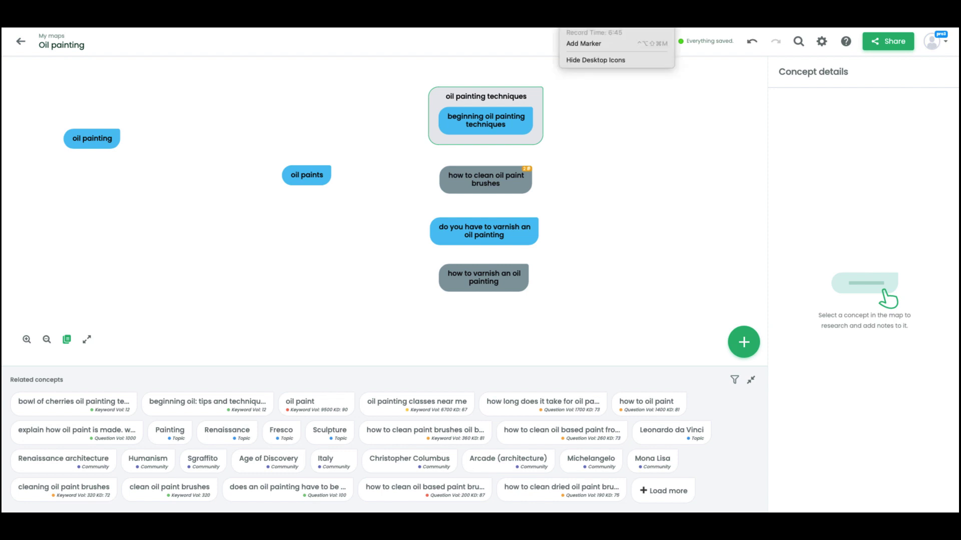
key(Escape)
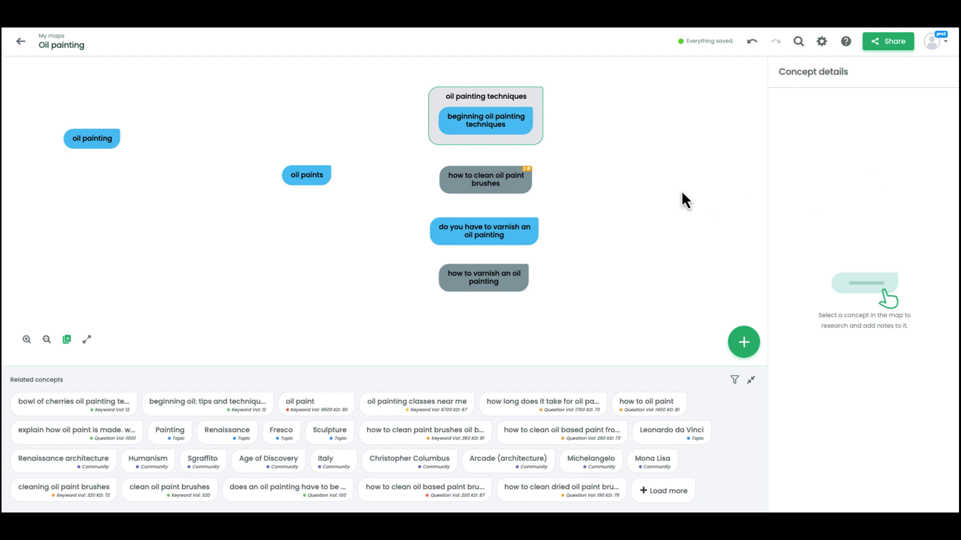
Return to the list of maps and create a new private map named "Mental Health".
click(20, 45)
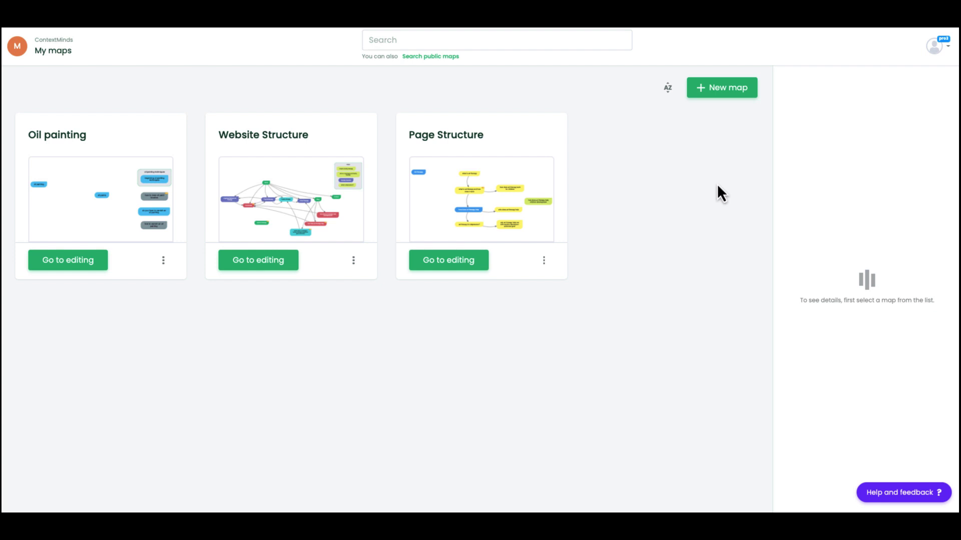
click(727, 94)
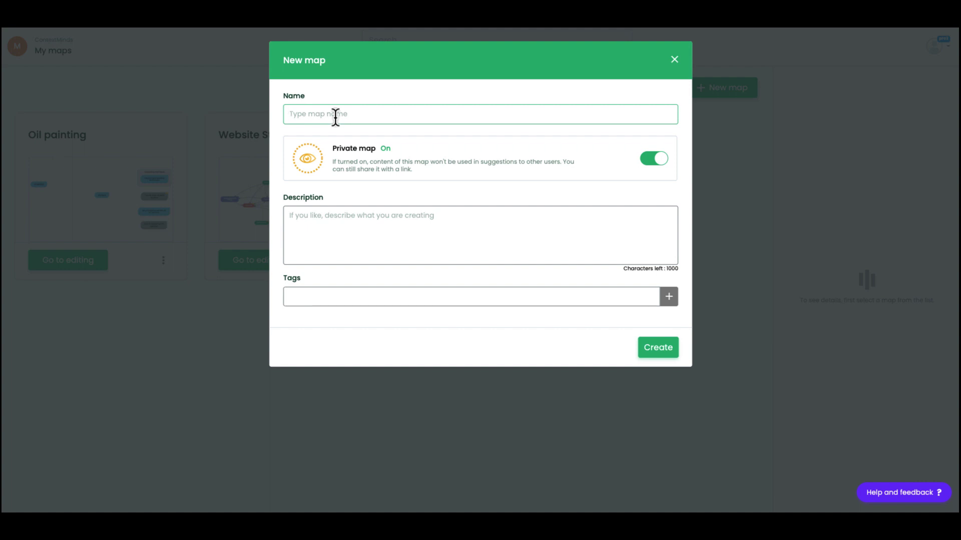
text(Mental Health)
click(669, 344)
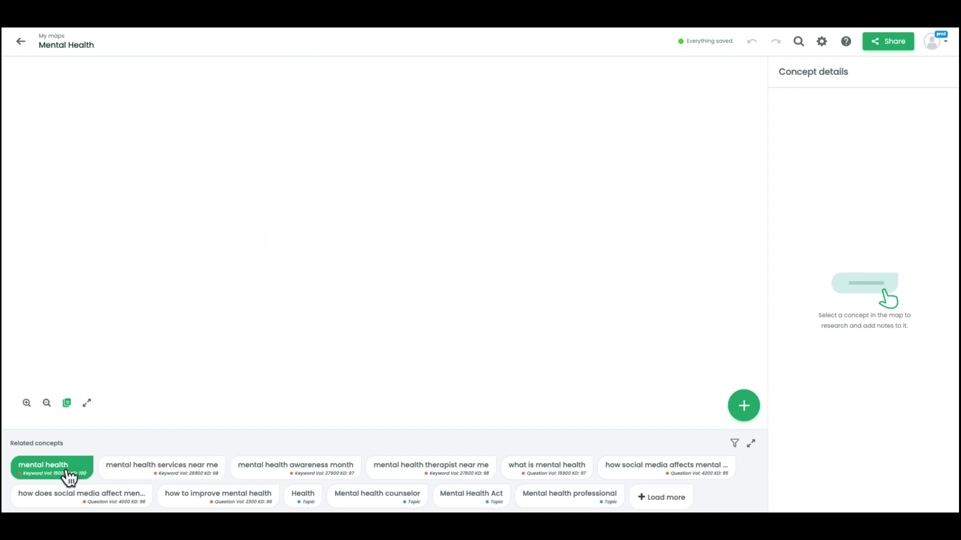
Place the suggested "mental health" keyword on the map, select it and enlarge its list of related concepts.
mouse_move(71, 479)
mouse_down()
mouse_move(128, 238)
mouse_move(87, 156)
mouse_up()
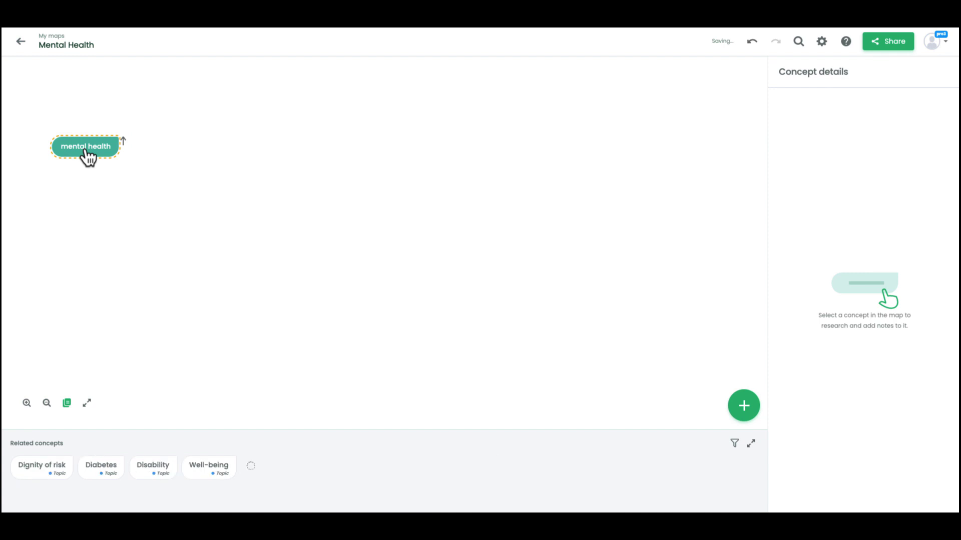
click(97, 158)
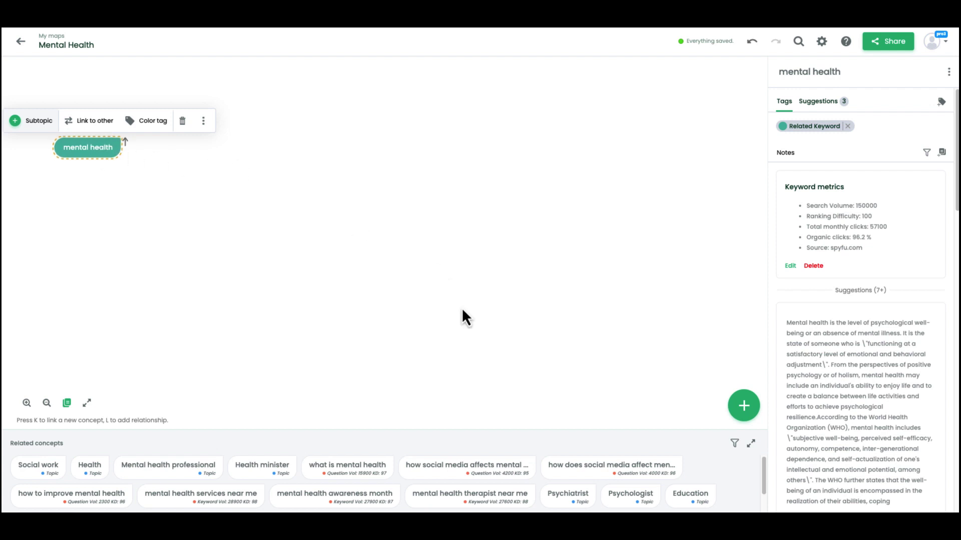
click(751, 445)
Include Community concepts in the suggestions for mental health, and load and browse more related concepts.
click(733, 380)
click(730, 300)
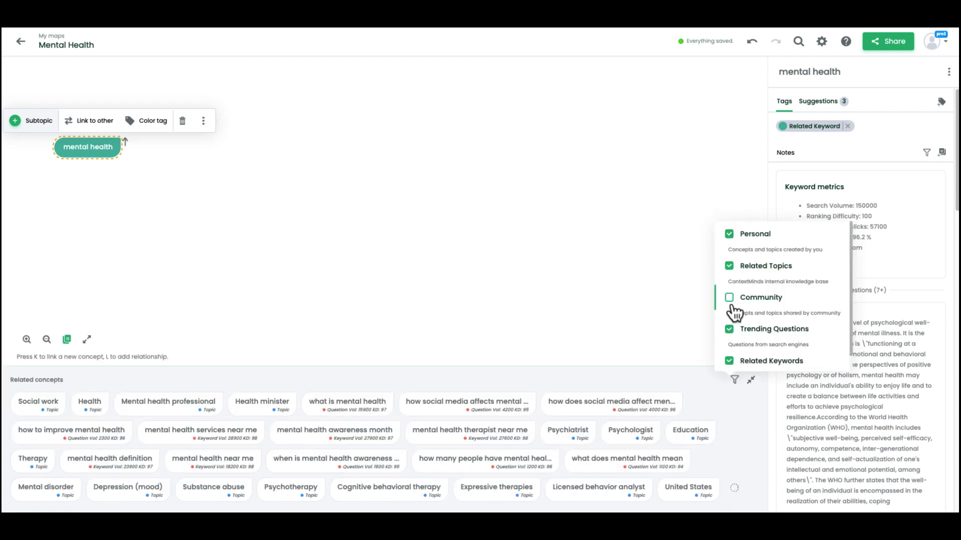
click(730, 301)
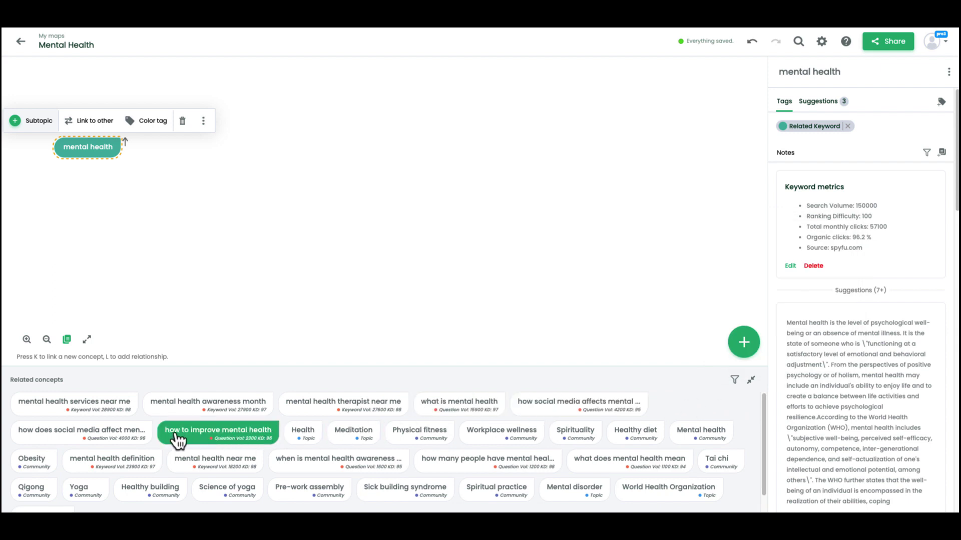
scroll(377, 460, down, 1)
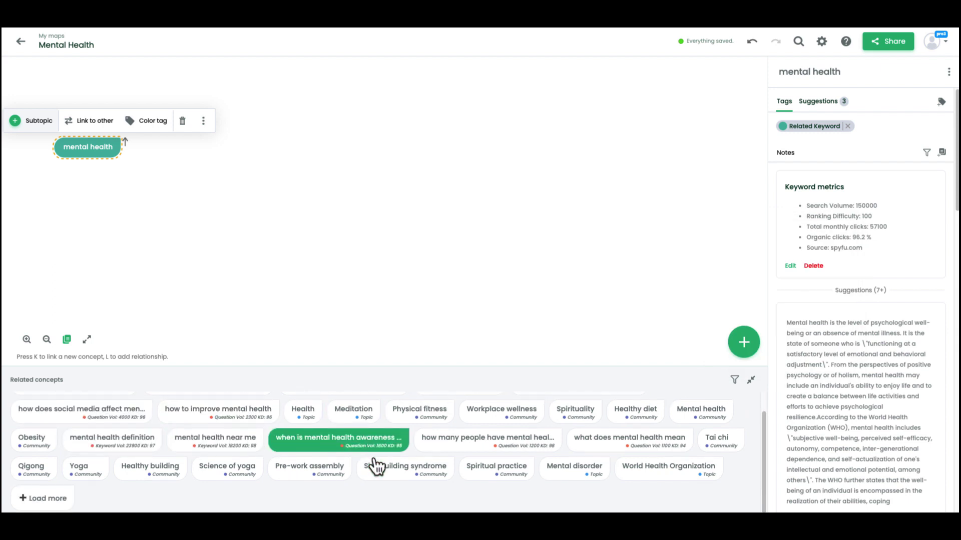
click(43, 498)
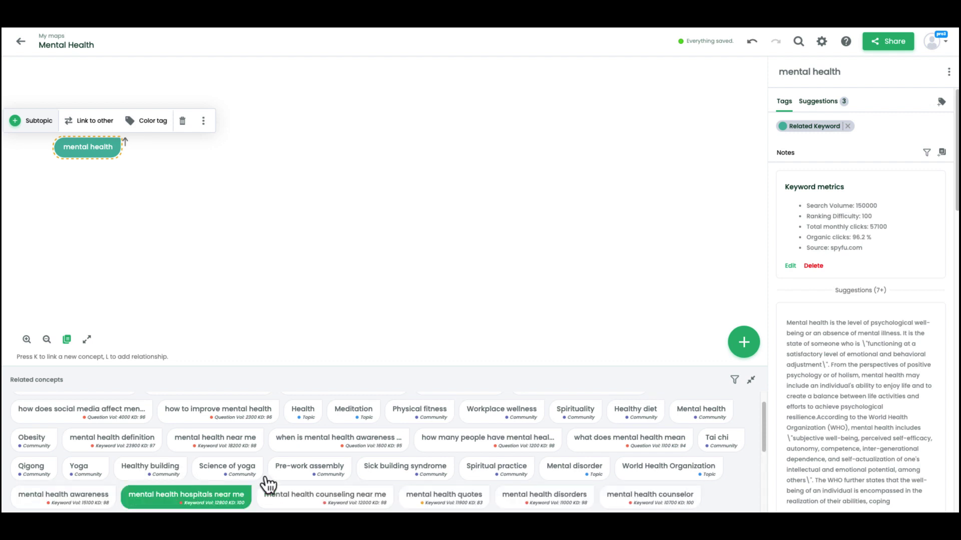
scroll(450, 455, down, 5)
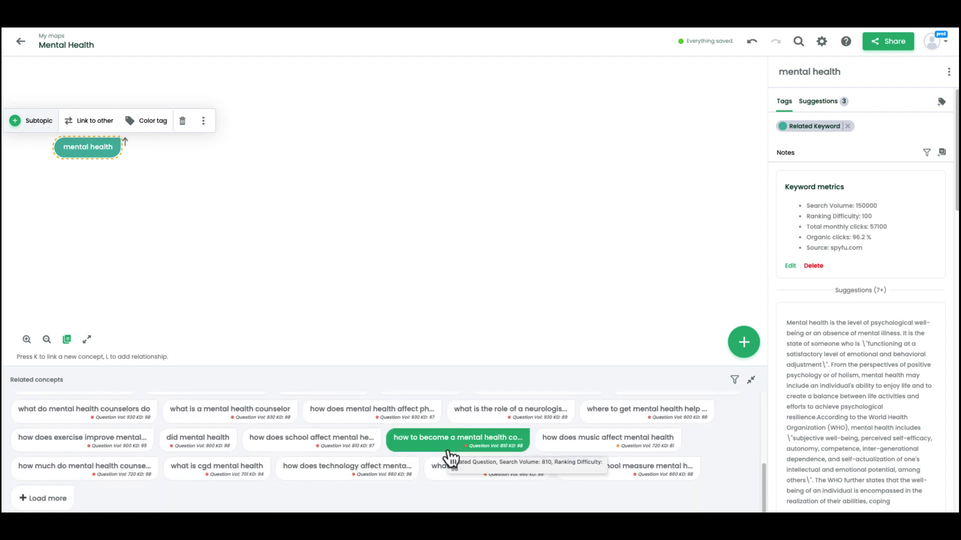
scroll(451, 456, up, 5)
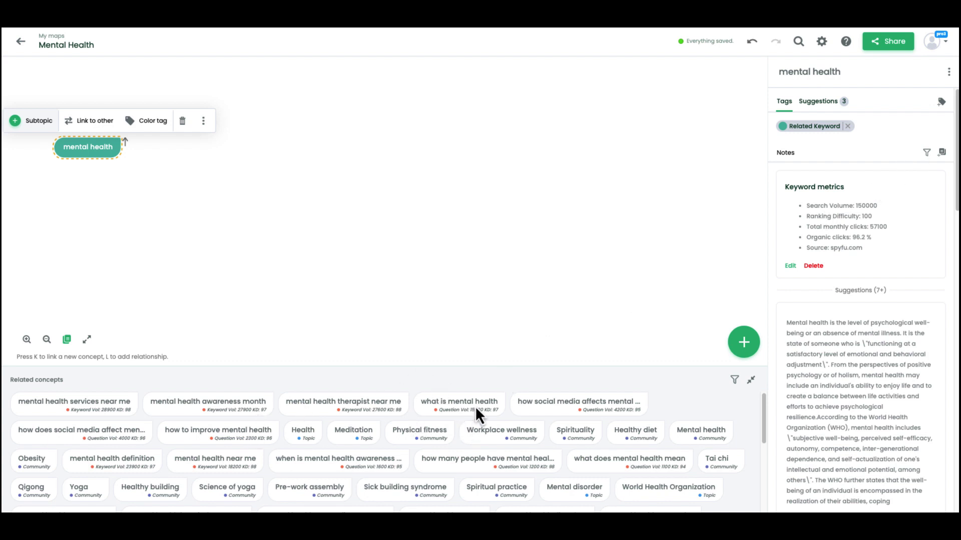
Add a new concept named "Psychotherapy" to the map.
click(744, 344)
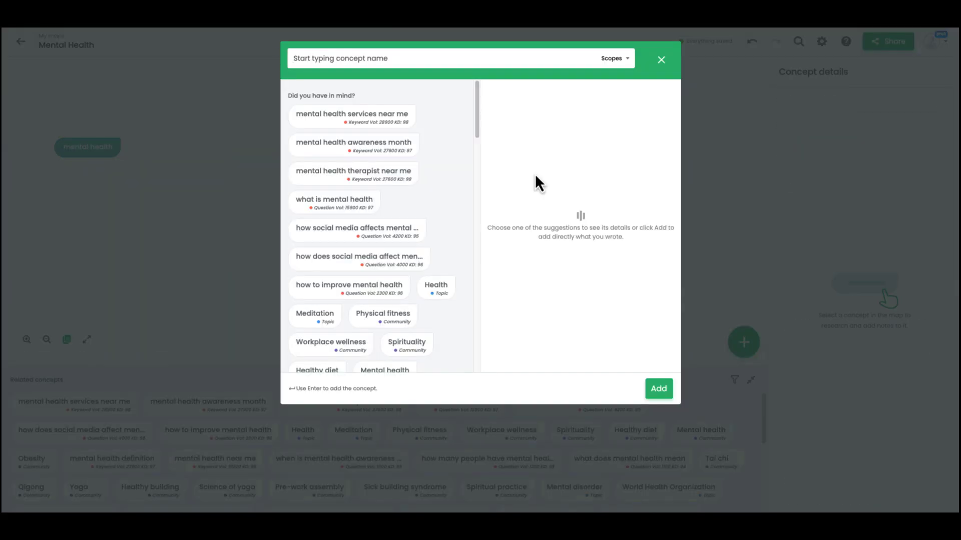
click(312, 58)
text(psychotherapy)
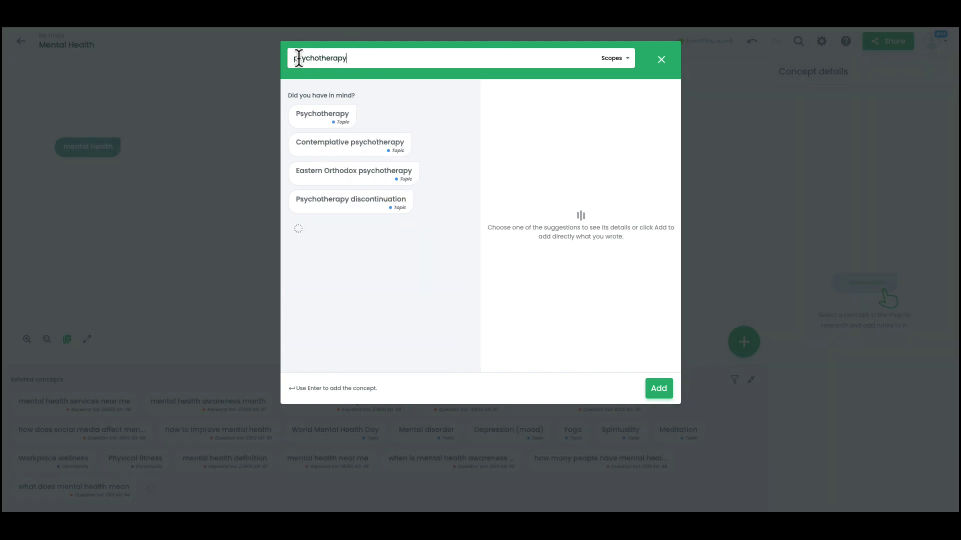
drag(298, 58, 291, 59)
text(P)
key(Return)
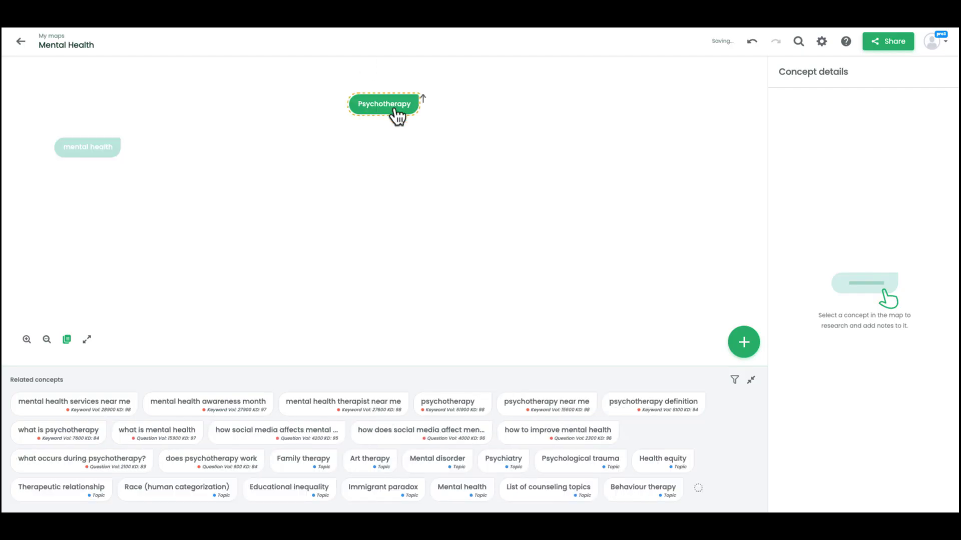
Move the Psychotherapy concept diagonally below mental health on its right side and select it to get its suggestions.
mouse_move(398, 118)
mouse_down()
mouse_move(272, 156)
mouse_move(224, 186)
mouse_up()
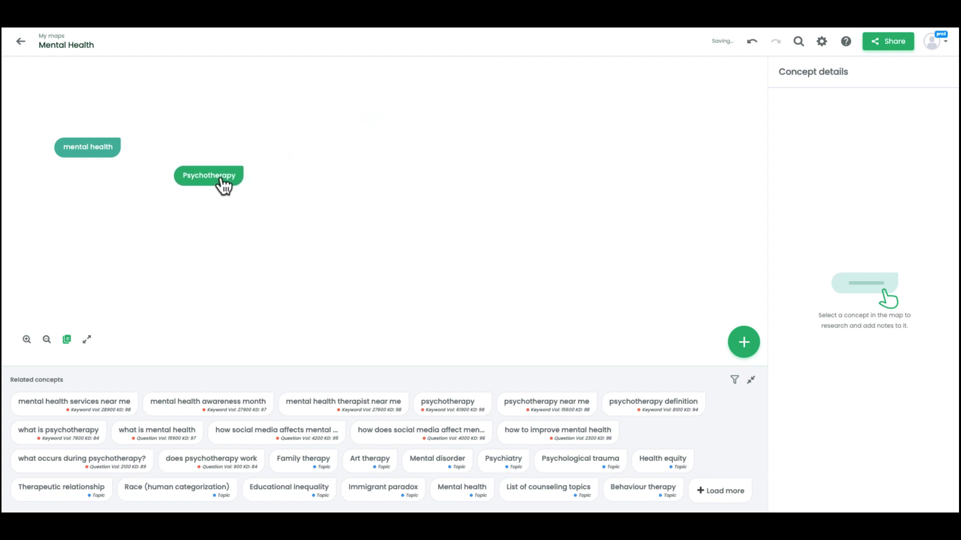
click(222, 179)
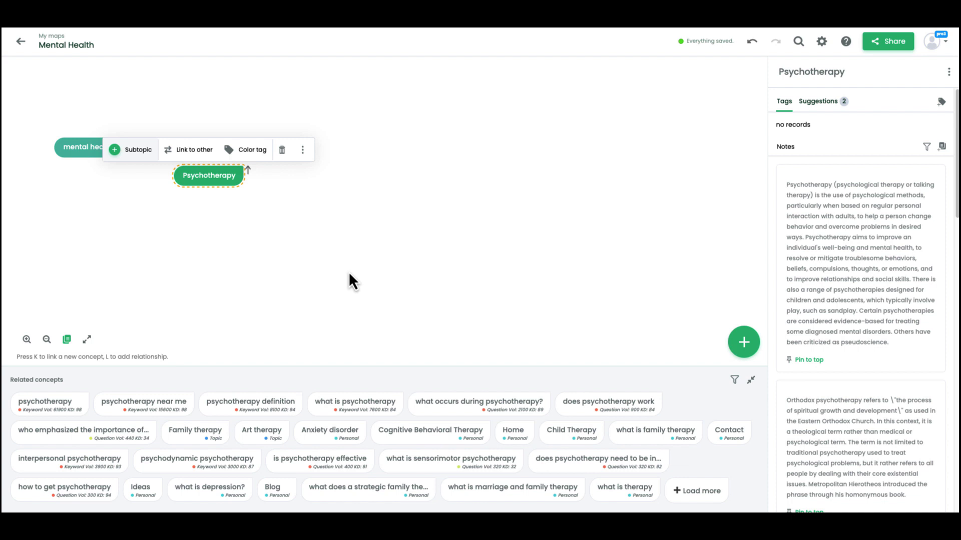
click(223, 186)
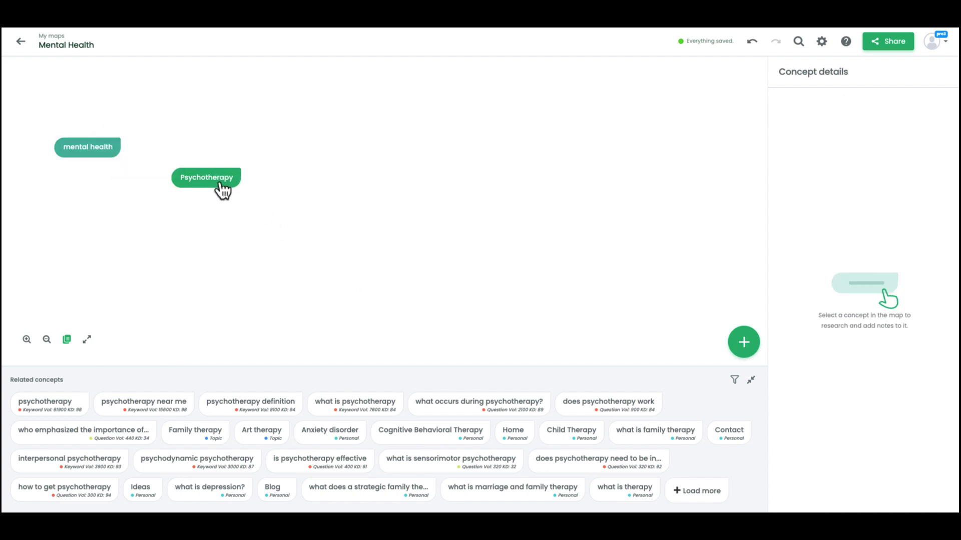
drag(224, 187, 214, 189)
click(212, 191)
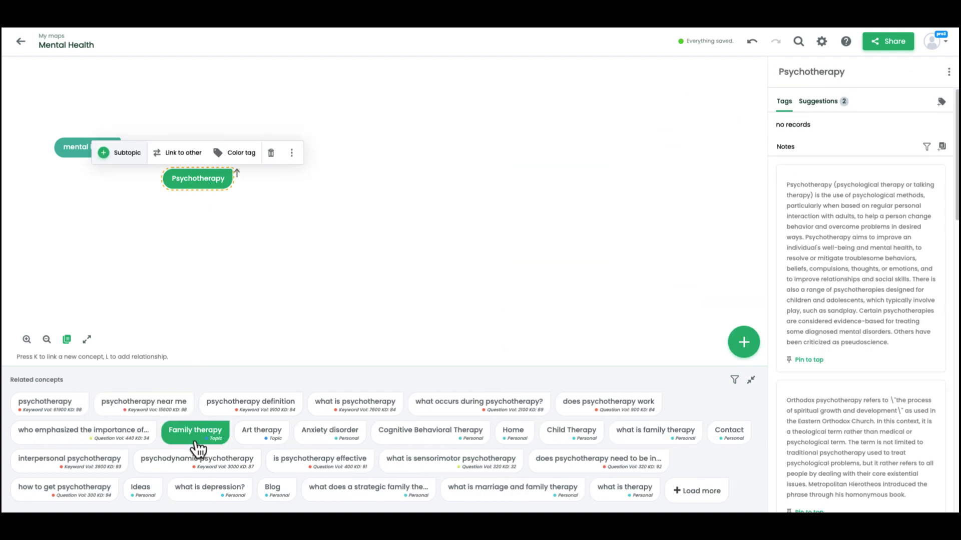
Add the suggested concepts Family therapy, Anxiety disorder and Cognitive Behavioral Therapy to the map in a row beside Psychotherapy.
drag(199, 445, 296, 194)
drag(264, 435, 392, 199)
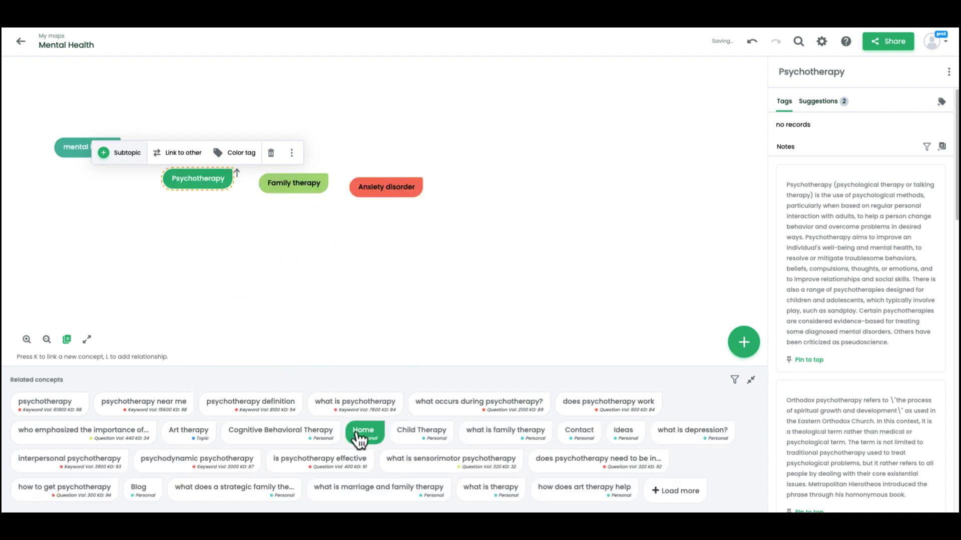
drag(258, 446, 507, 195)
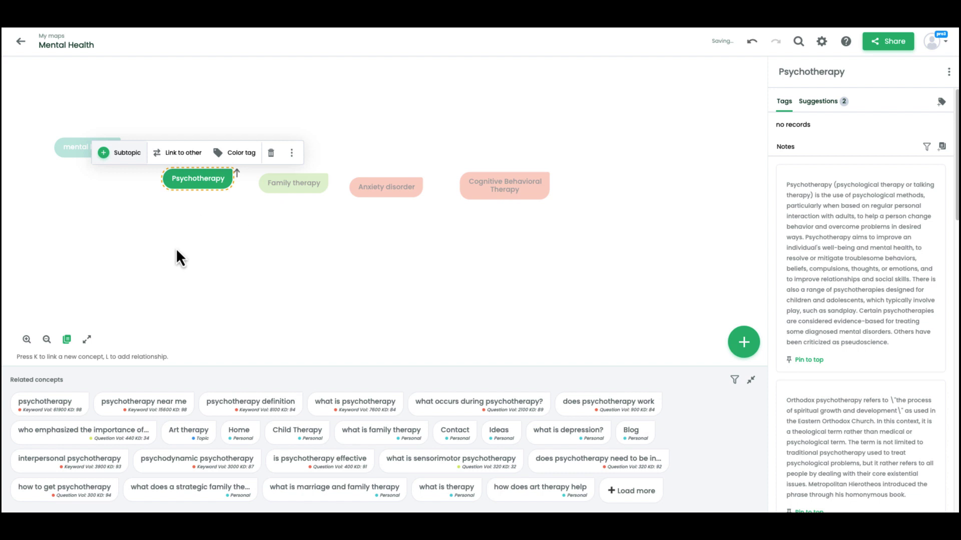
Arrange Family therapy, Anxiety disorder and Cognitive Behavioral Therapy in a column beneath the Psychotherapy concept.
drag(214, 192, 207, 196)
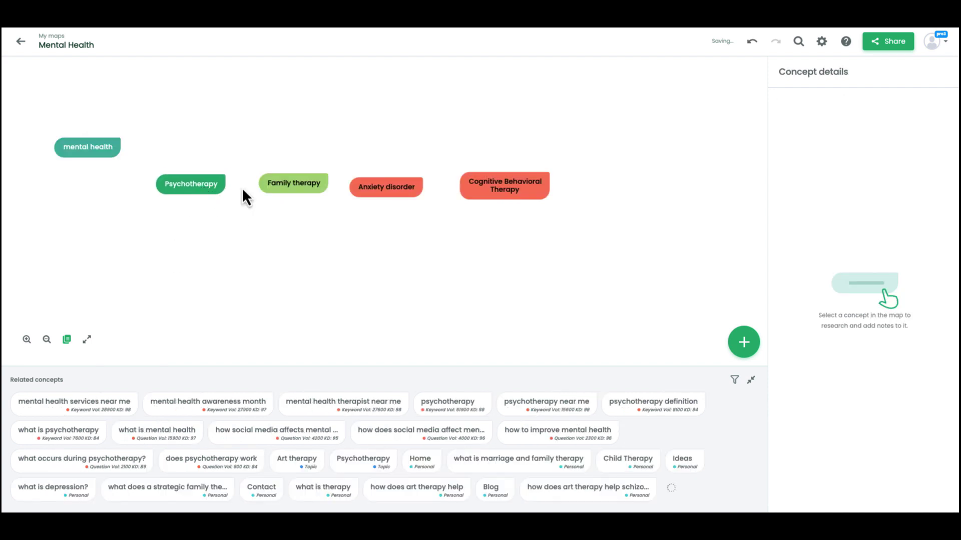
drag(400, 200, 393, 199)
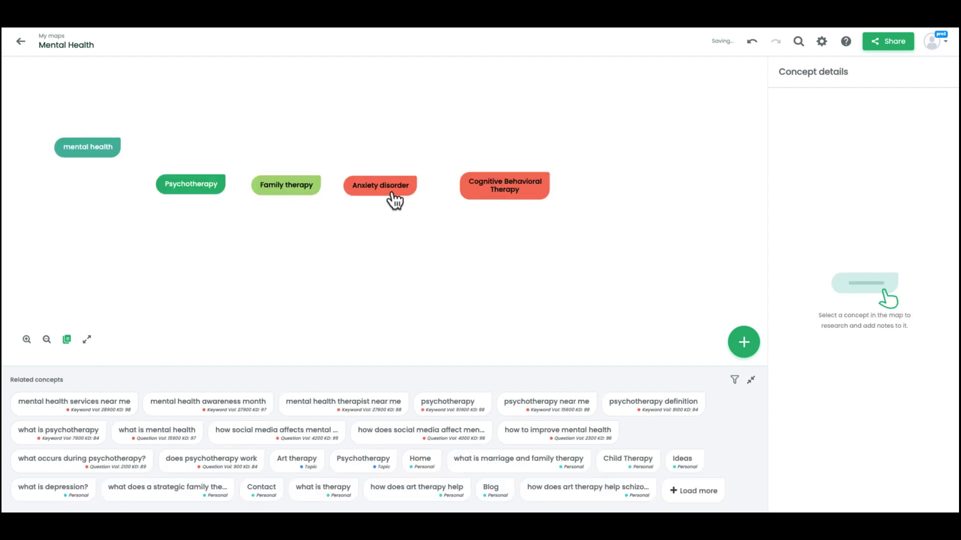
drag(526, 199, 506, 201)
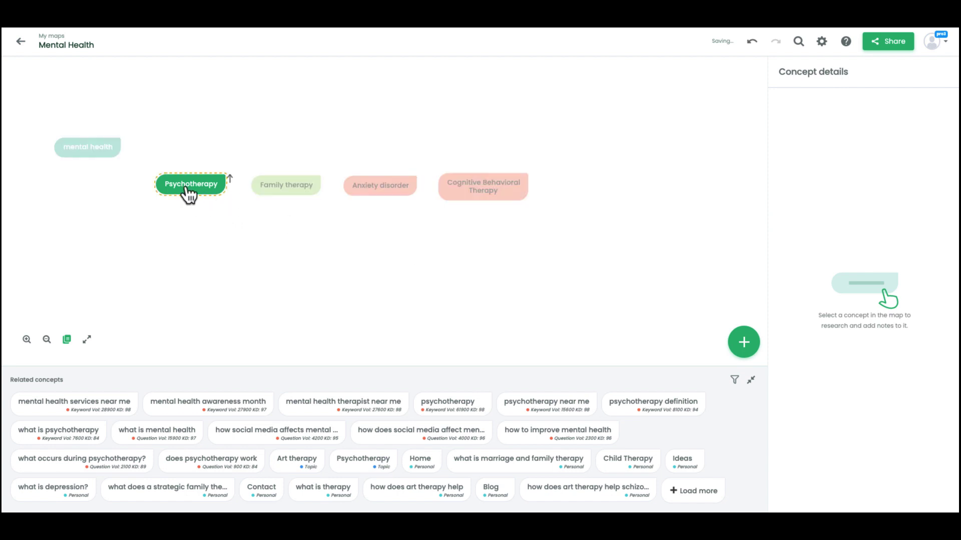
drag(285, 195, 188, 230)
drag(372, 203, 186, 274)
drag(476, 193, 185, 306)
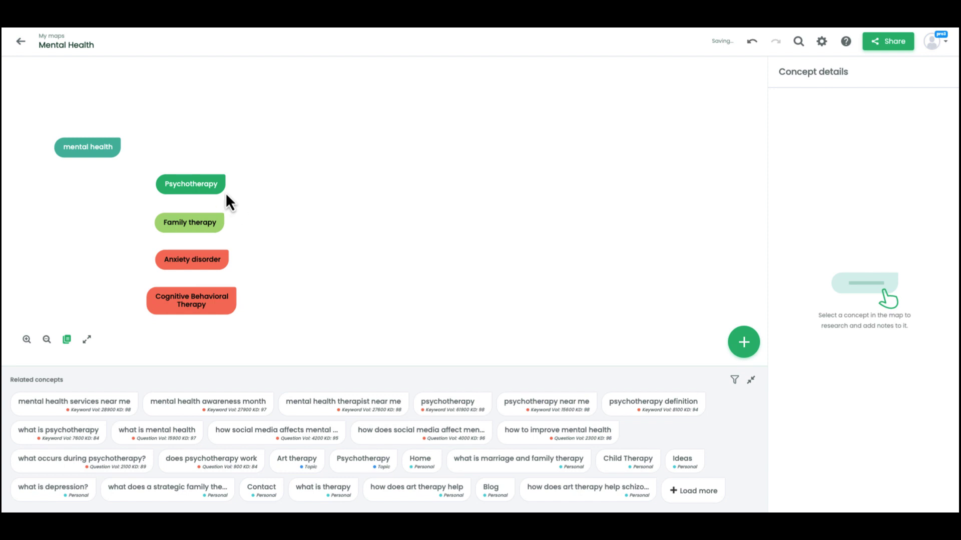
Link Psychotherapy to Family therapy, Family therapy to Anxiety disorder, and Anxiety disorder to Cognitive Behavioral Therapy with arrows.
drag(225, 185, 189, 302)
click(208, 161)
Add a concept named "Home" beside Psychotherapy and move the mental health concept further up and to the left of it.
click(745, 345)
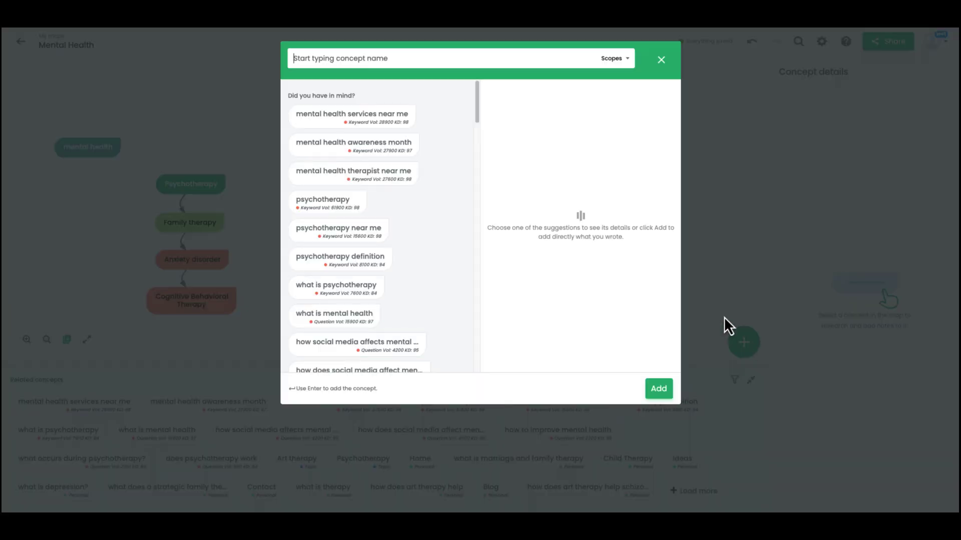
text(Home)
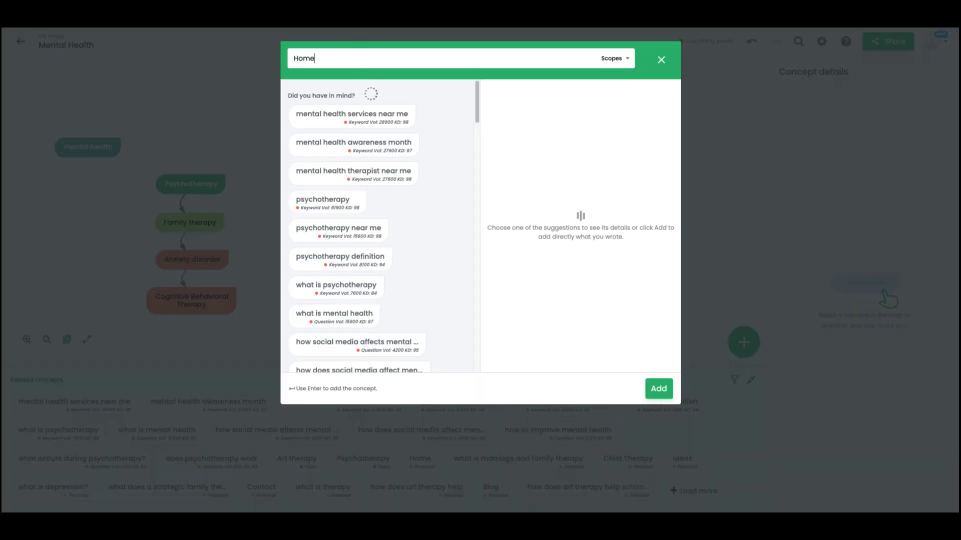
key(Return)
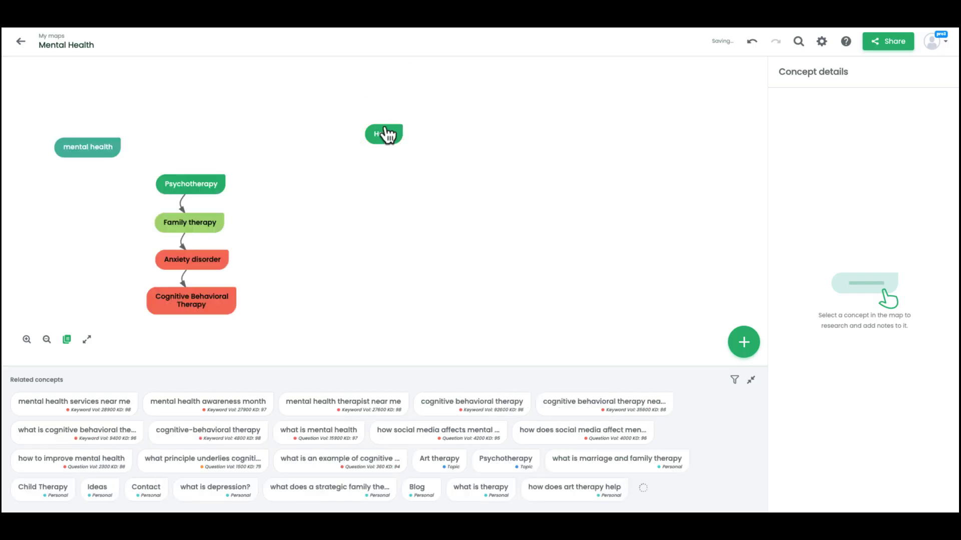
mouse_move(387, 144)
mouse_down()
mouse_move(198, 138)
mouse_move(108, 199)
mouse_move(97, 192)
mouse_up()
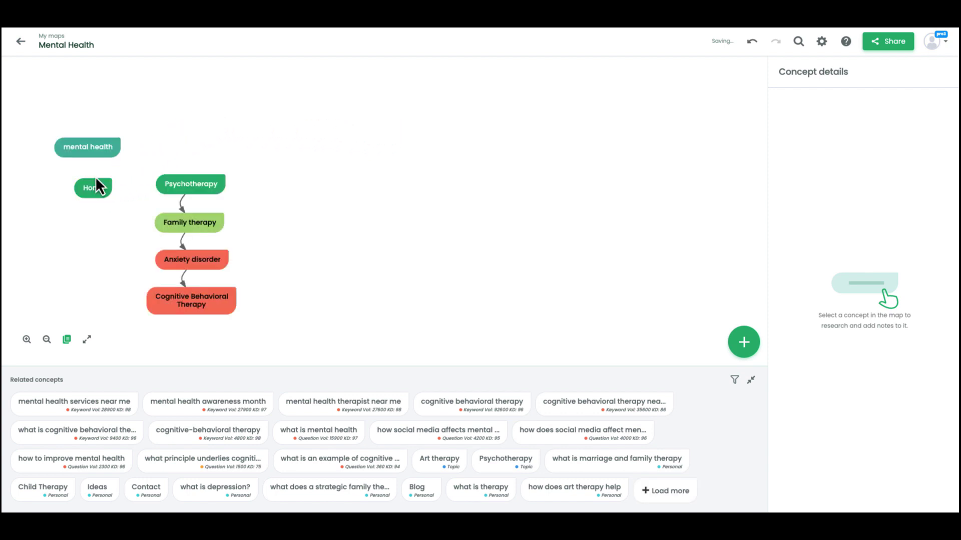
drag(92, 155, 60, 107)
drag(94, 189, 95, 186)
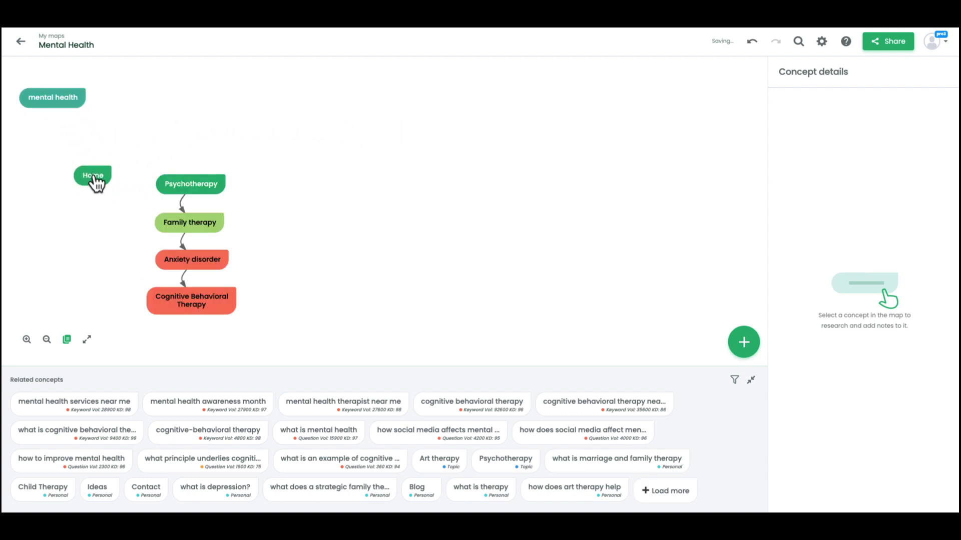
Limit the suggestions for the Home concept to Related Keywords by excluding Personal, Related Topics, Community and Trending Questions.
click(97, 187)
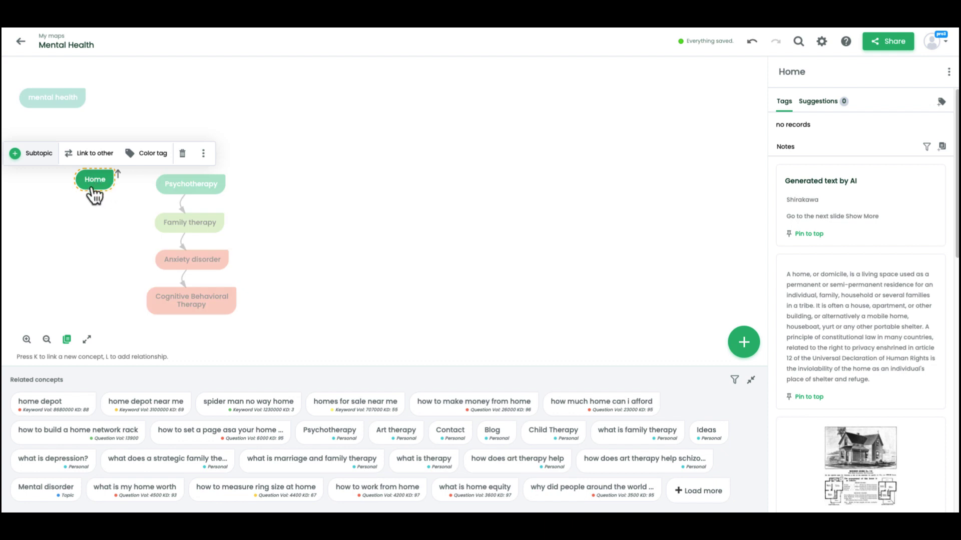
click(734, 380)
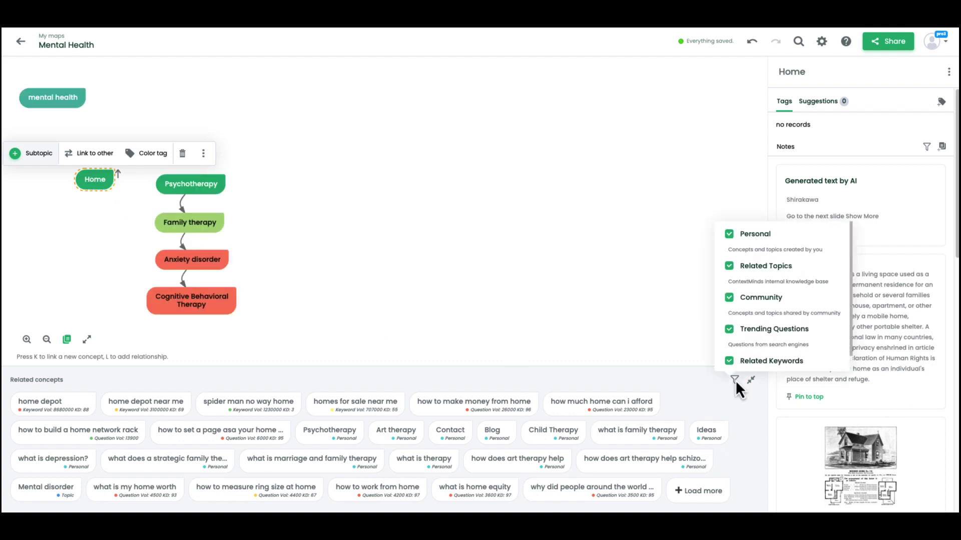
click(729, 234)
click(729, 265)
click(729, 297)
click(729, 329)
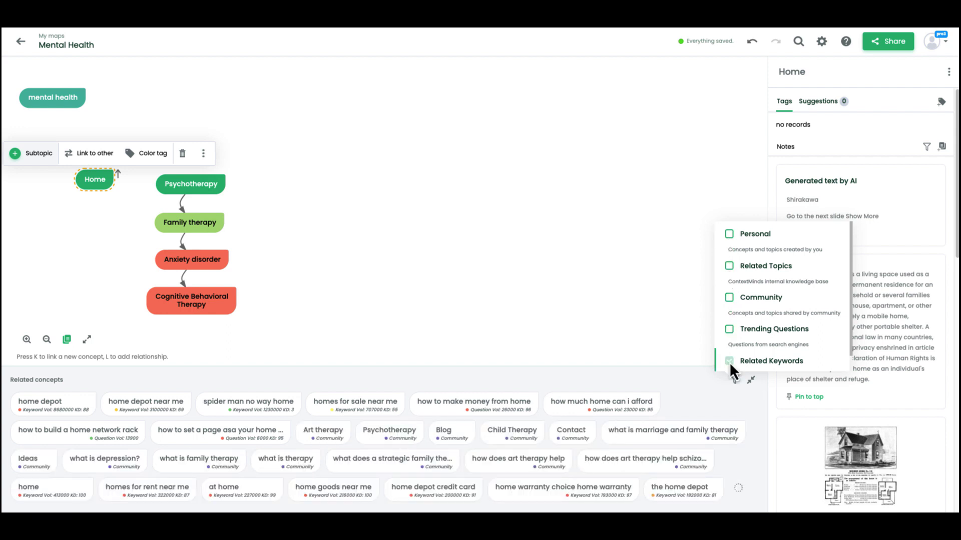
scroll(783, 337, down, 1)
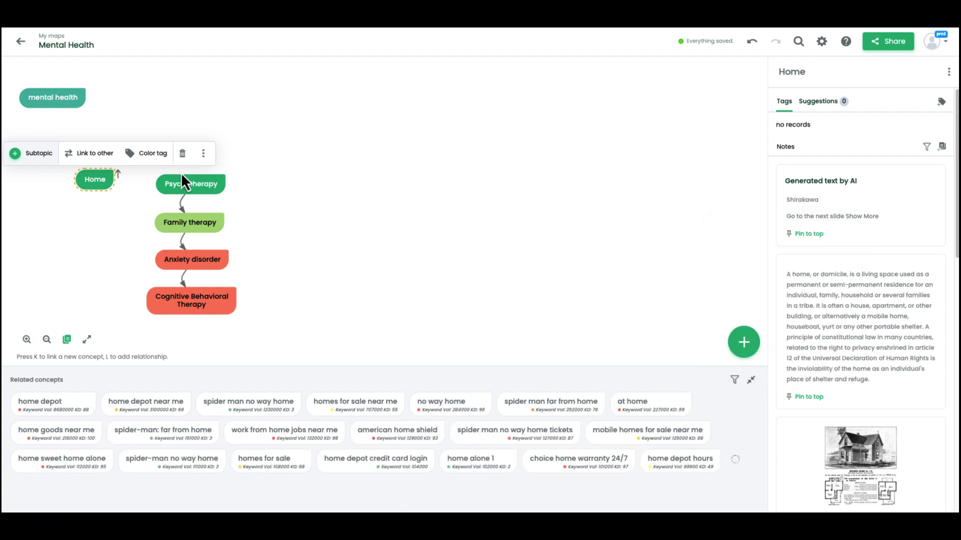
Compare the keyword suggestions offered for the Home and Psychotherapy concepts, ending with Home selected.
click(96, 181)
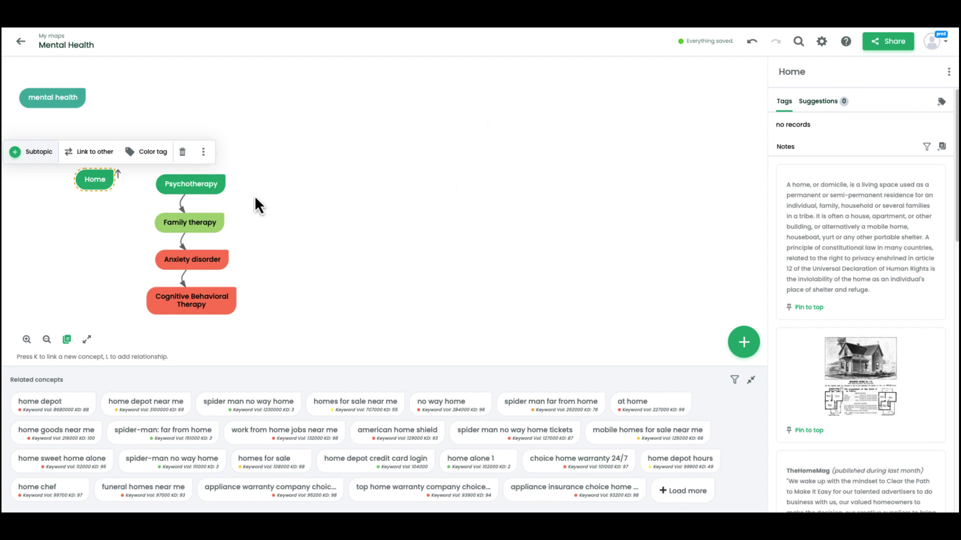
click(194, 182)
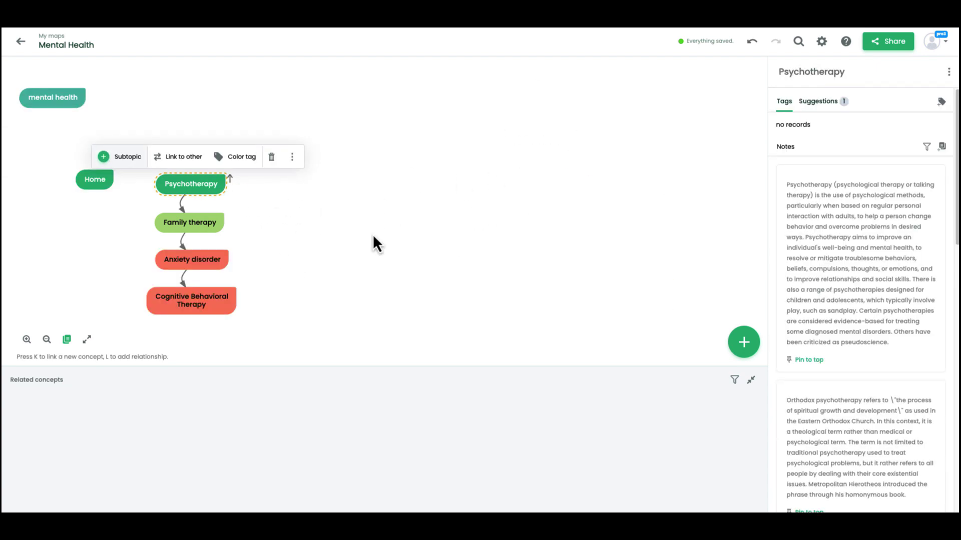
click(88, 185)
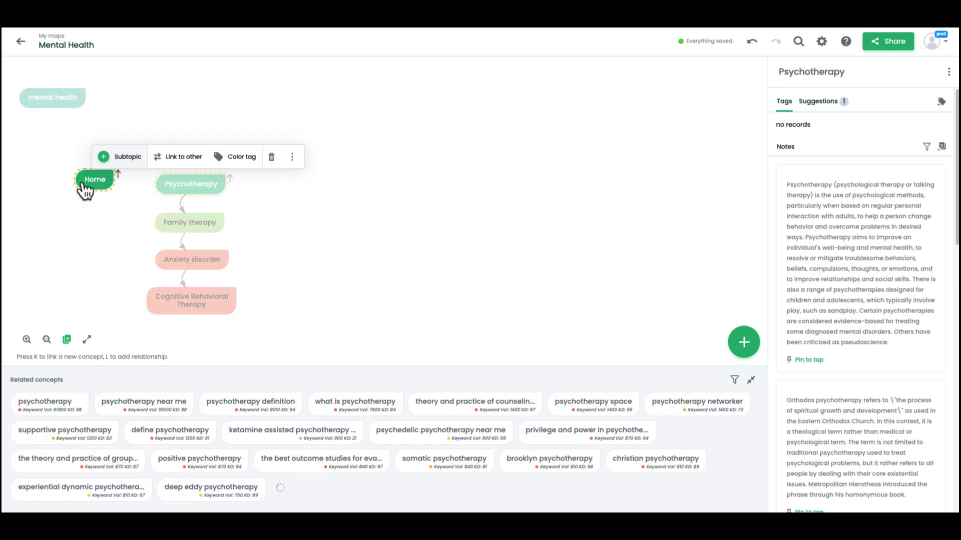
Include Personal, Related Topics, Community and Trending Questions again in the suggestions for Home, and move Home level with Psychotherapy.
click(735, 380)
click(730, 282)
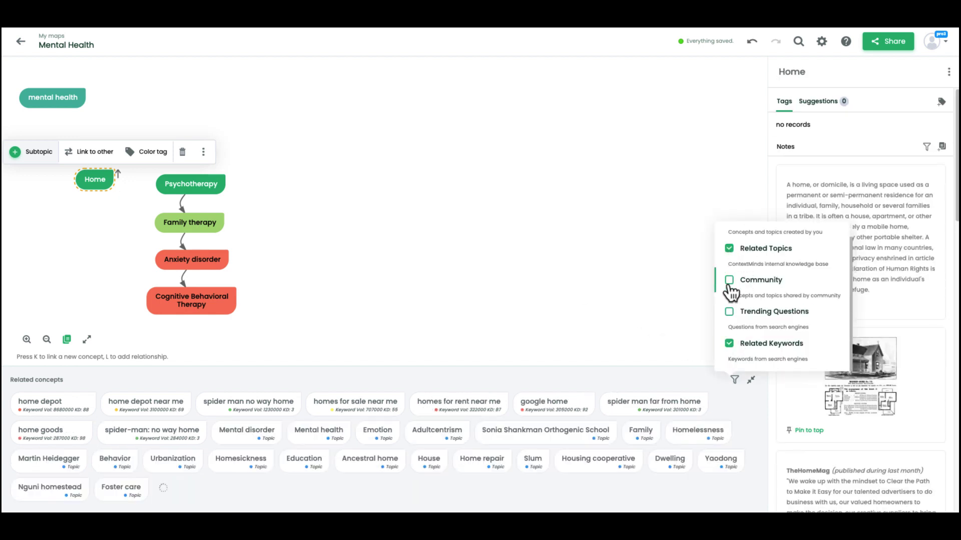
click(729, 312)
scroll(801, 281, up, 1)
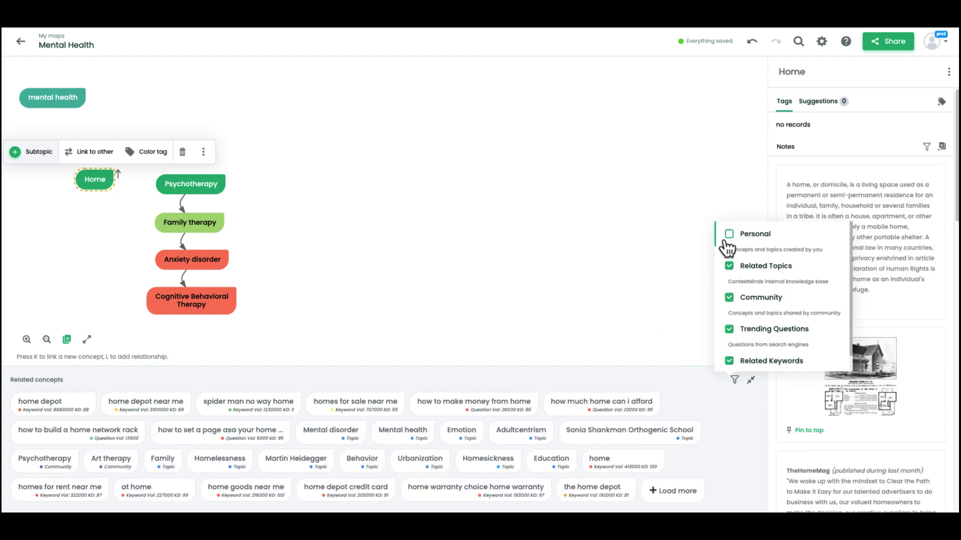
click(729, 234)
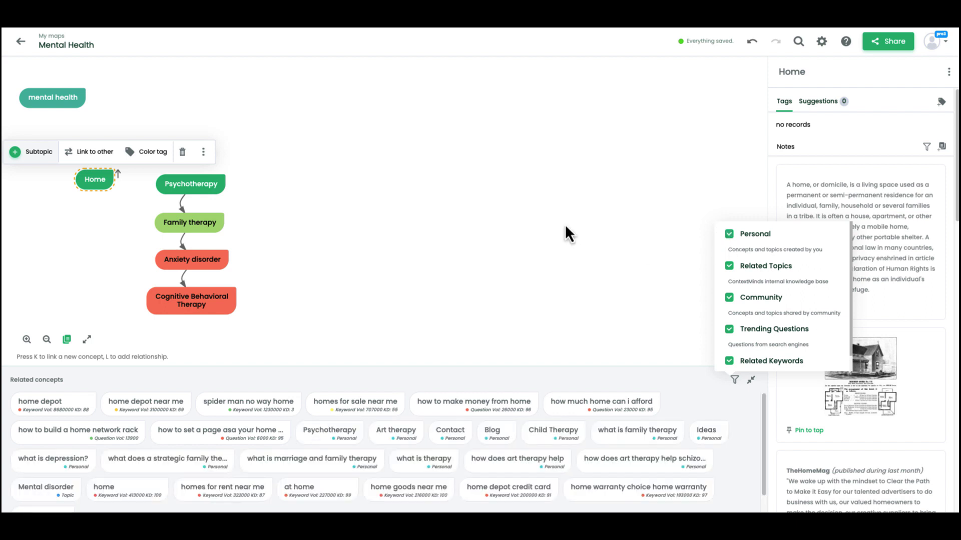
click(500, 200)
click(101, 194)
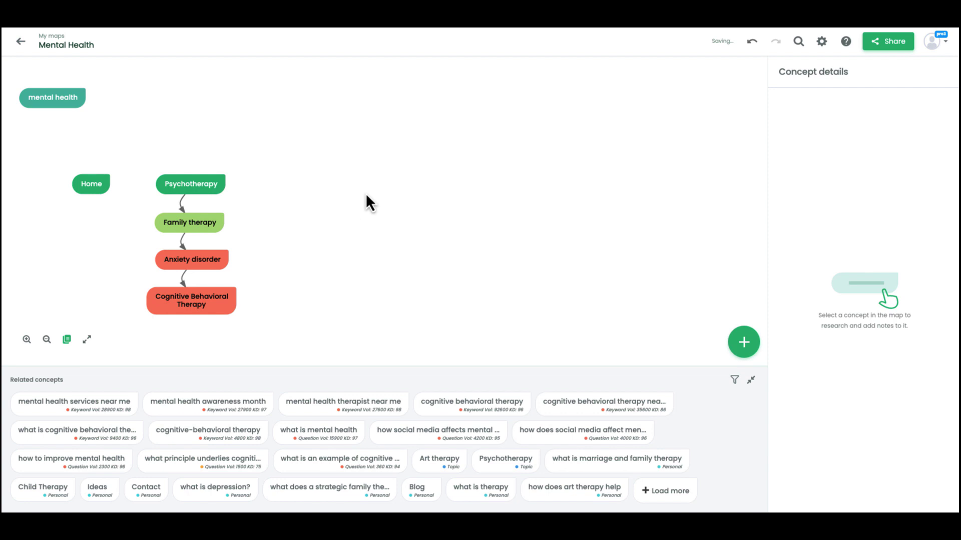
Add a concept named "blog" and place it to the right of Psychotherapy, in the same row.
click(744, 343)
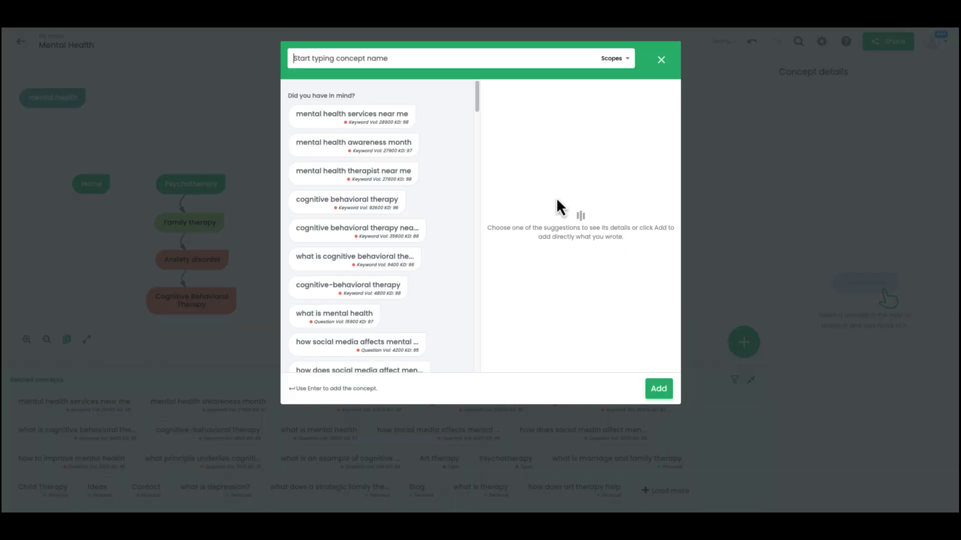
click(341, 58)
text(blog)
key(Return)
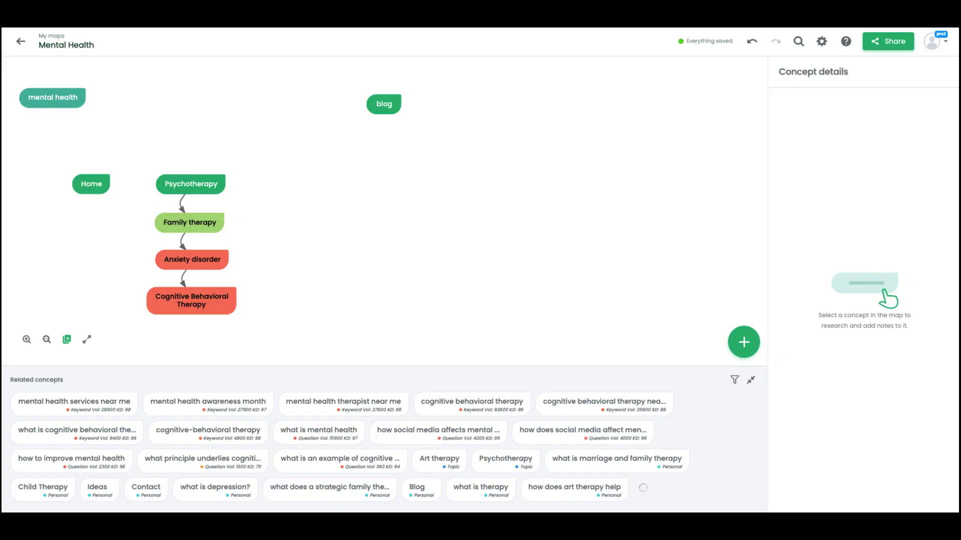
drag(383, 111, 348, 203)
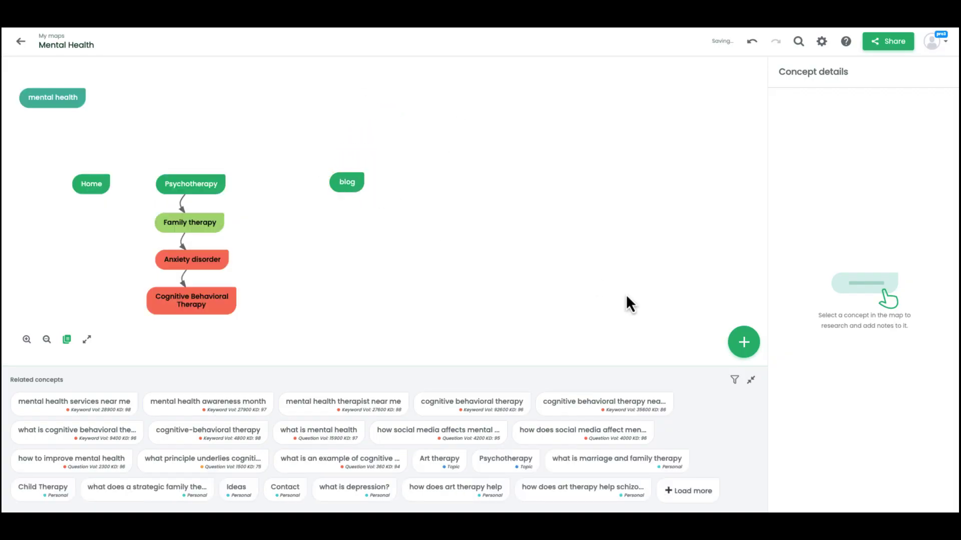
Add a concept named "contact" to the right of blog and line the two concepts up in one row.
click(734, 347)
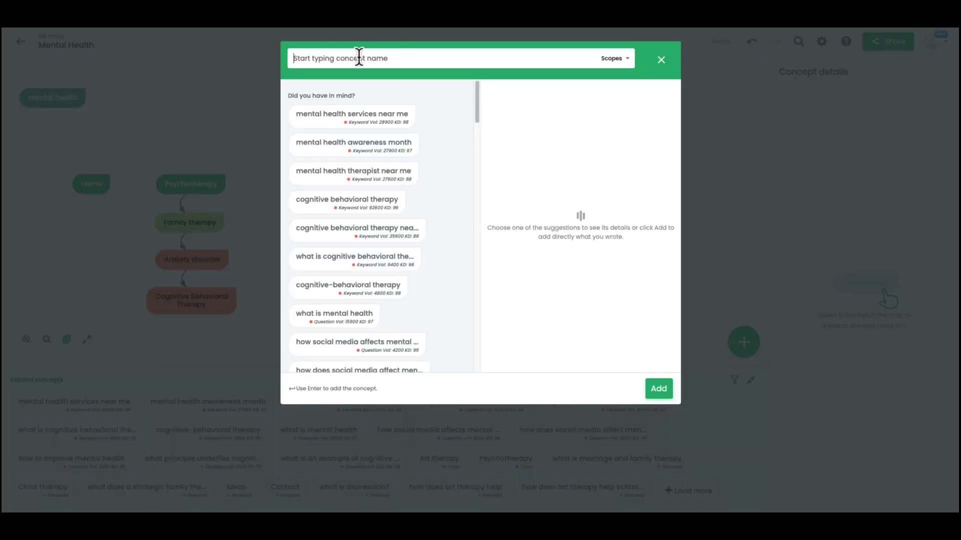
text(contacxct)
key(BackSpace)
key(BackSpace)
text(c)
key(Return)
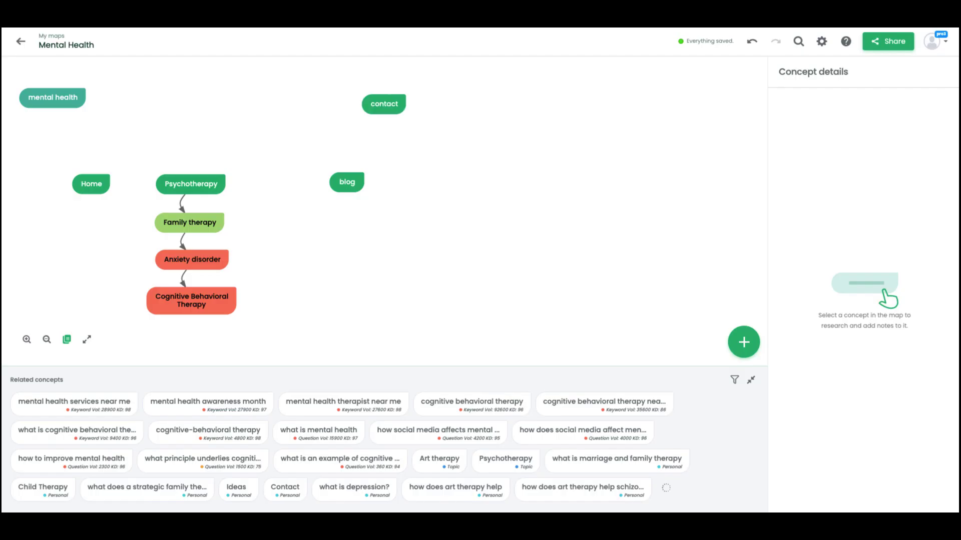
drag(372, 115, 419, 193)
mouse_move(349, 181)
mouse_down()
mouse_move(336, 189)
mouse_move(354, 186)
mouse_up()
click(373, 190)
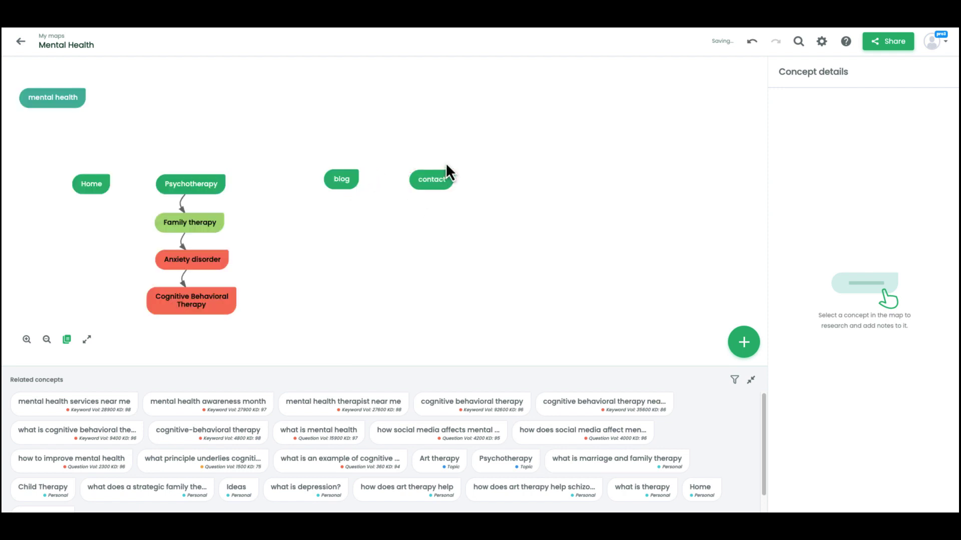
drag(448, 166, 535, 158)
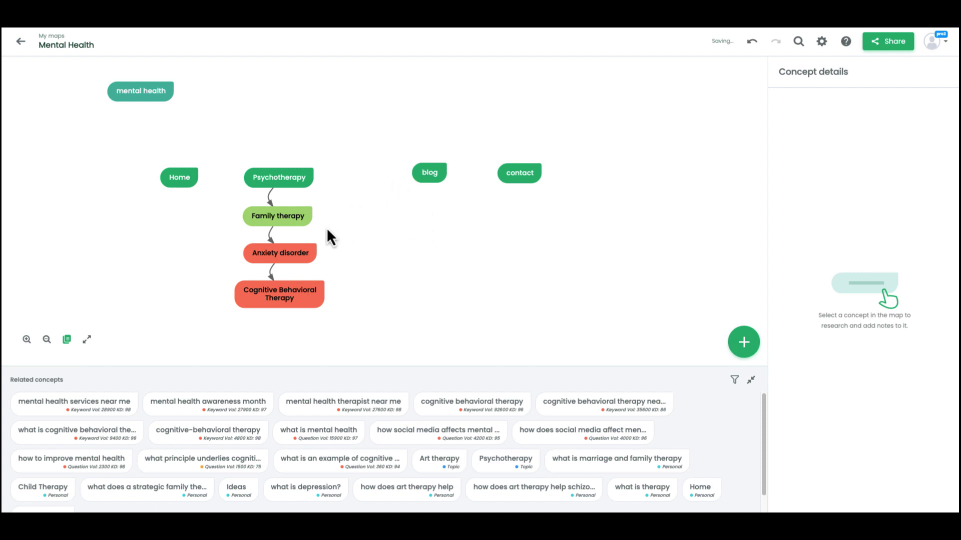
Place the suggested question "does family therapy work" from Family therapy's suggestions below blog and link blog to it.
click(290, 230)
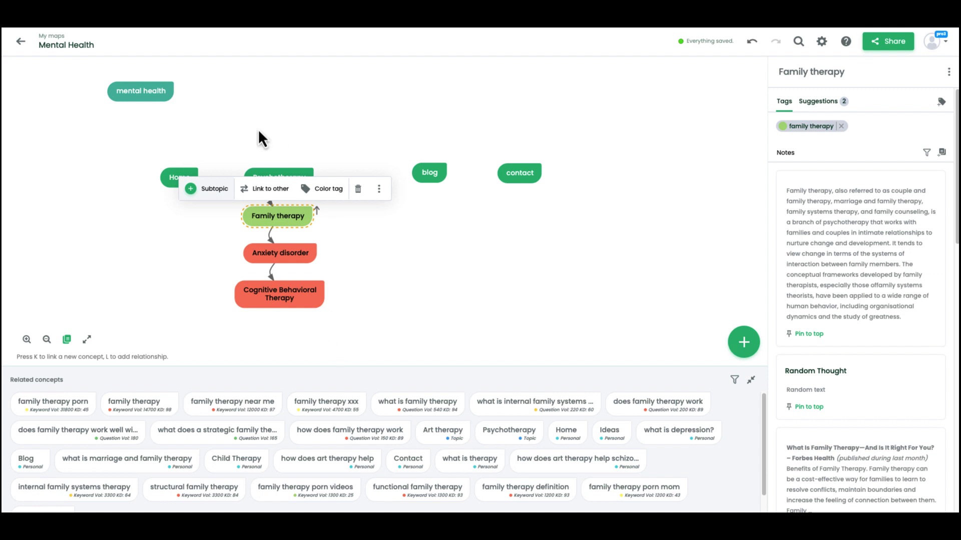
click(285, 229)
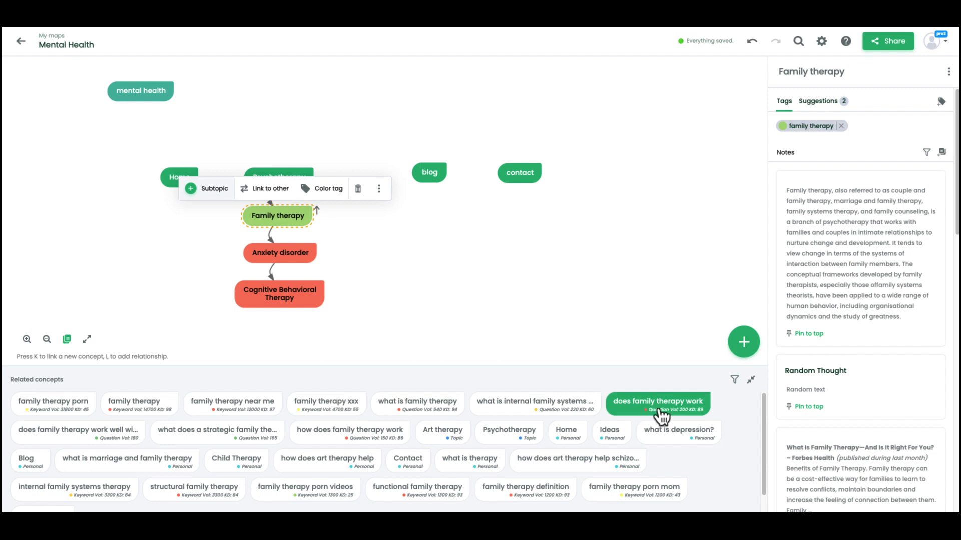
drag(658, 418, 438, 225)
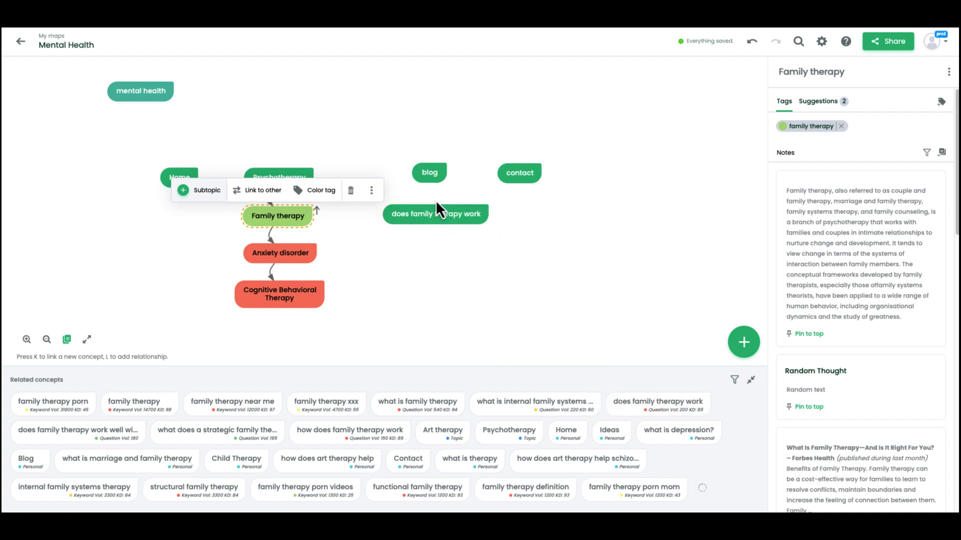
drag(454, 166, 434, 215)
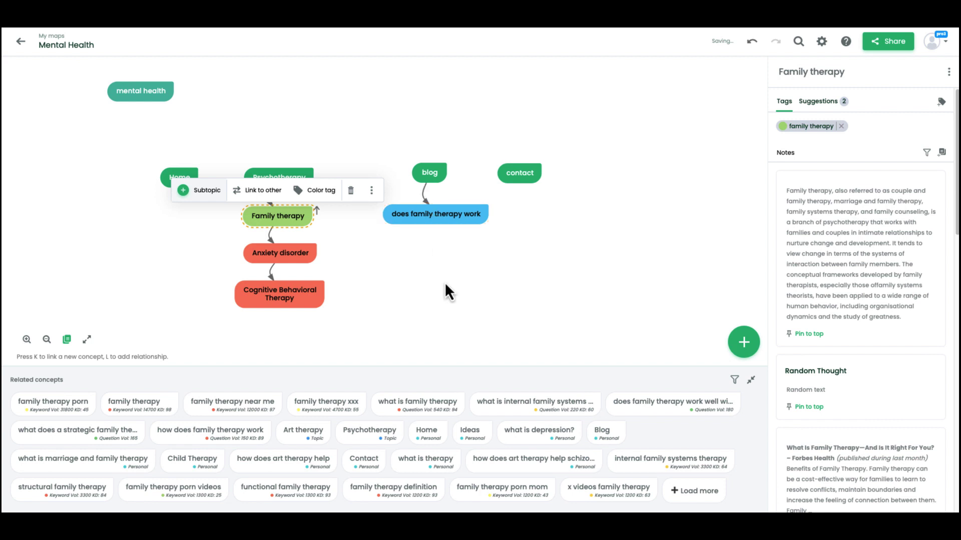
Move contact further to the right of blog and link "does family therapy work" to Family therapy.
drag(520, 176, 573, 175)
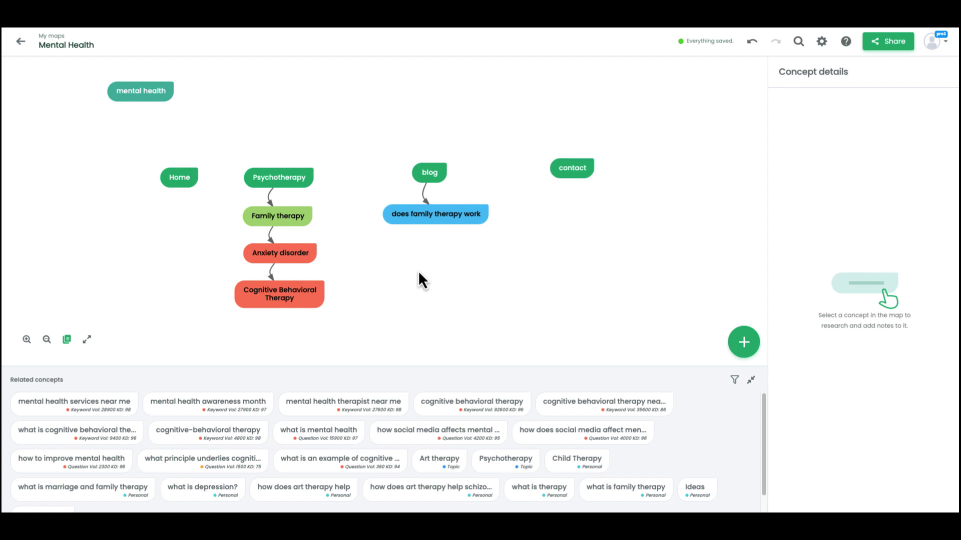
drag(484, 206, 309, 222)
Limit the suggestions for Anxiety disorder to Trending Questions by excluding Personal, Related Topics, Community and Related Keywords.
click(294, 266)
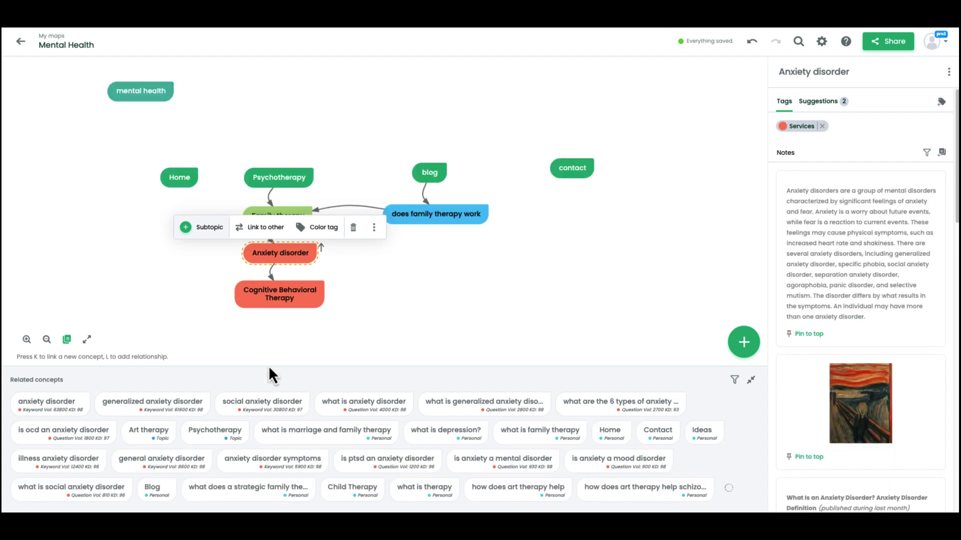
click(734, 379)
click(731, 235)
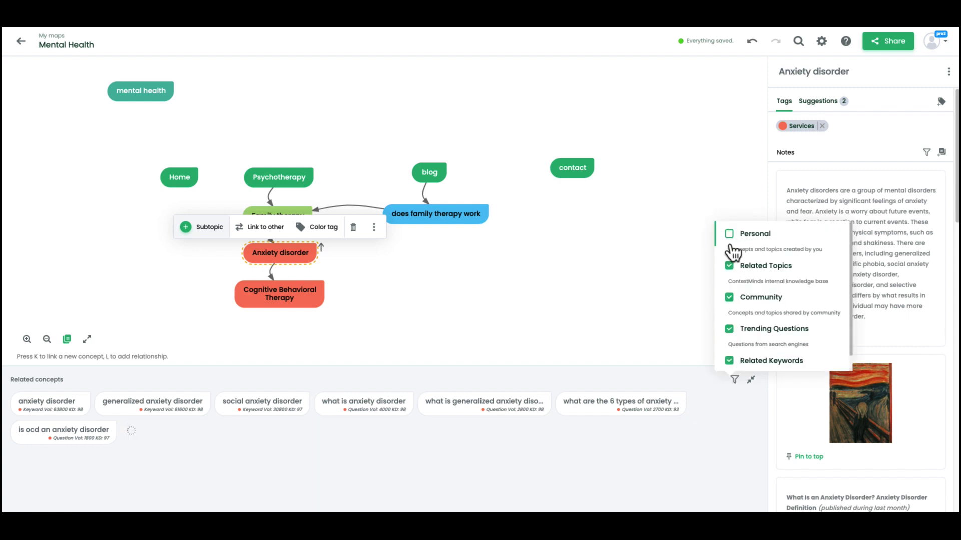
click(730, 266)
click(730, 298)
click(730, 361)
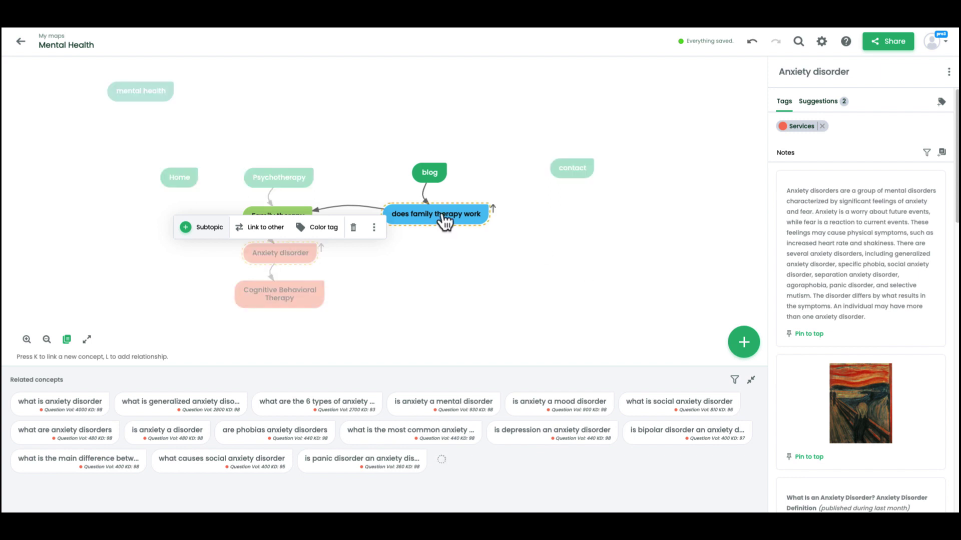
Place the suggested question "what are the 6 types of anxiety disorders" below "does family therapy work" and link it to Anxiety disorder.
click(296, 259)
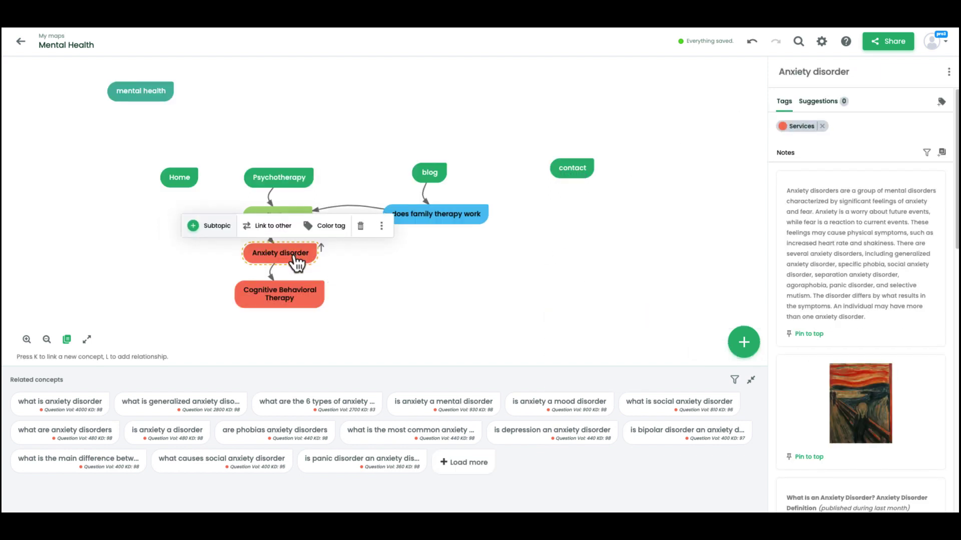
click(323, 413)
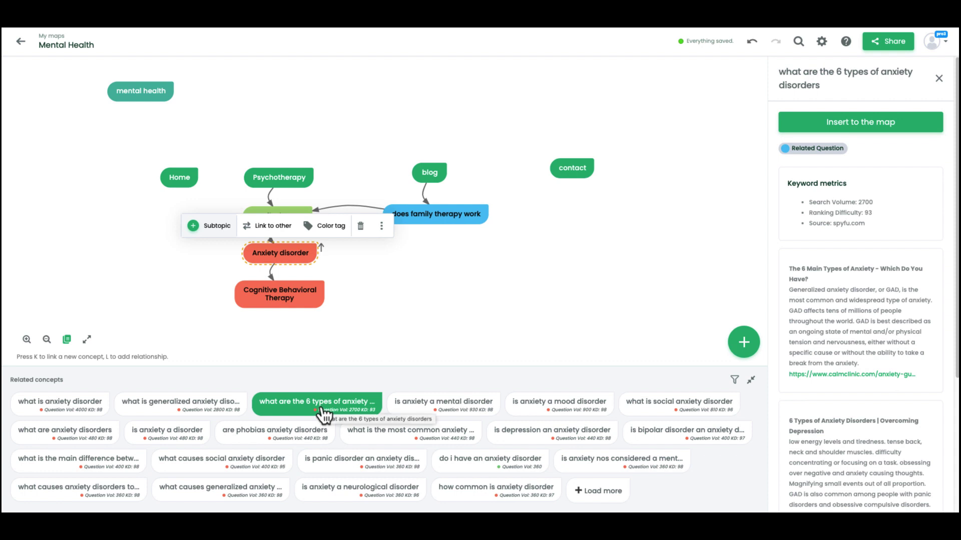
drag(325, 415, 442, 262)
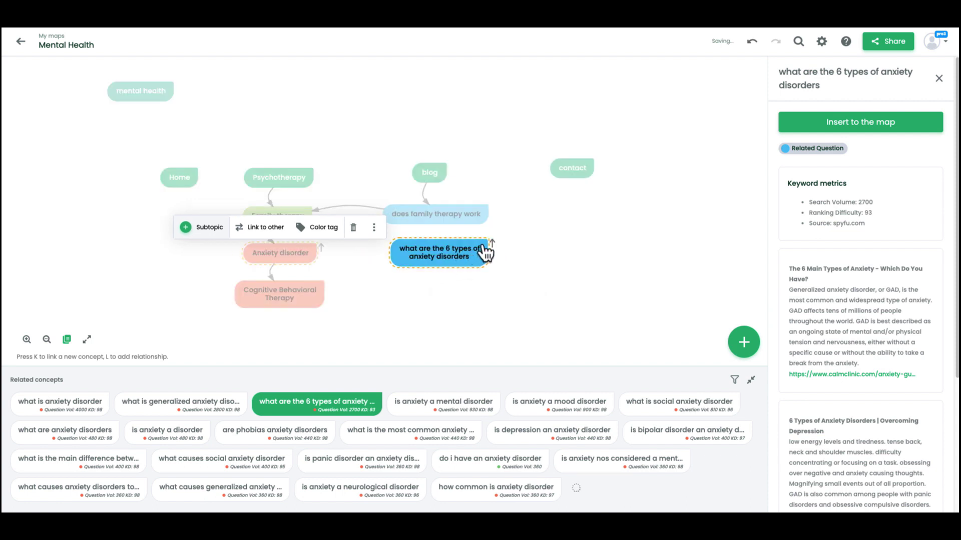
drag(491, 244, 433, 295)
drag(331, 263, 316, 256)
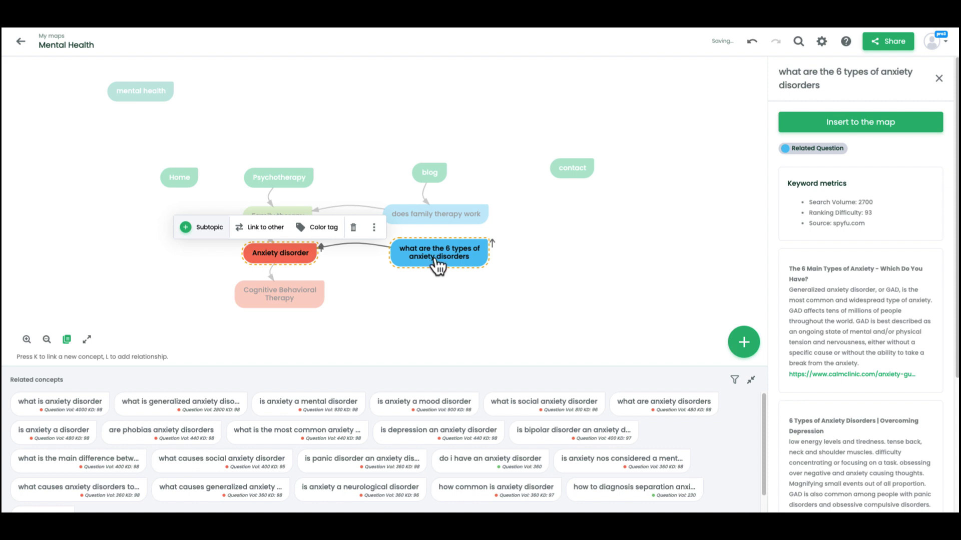
click(393, 311)
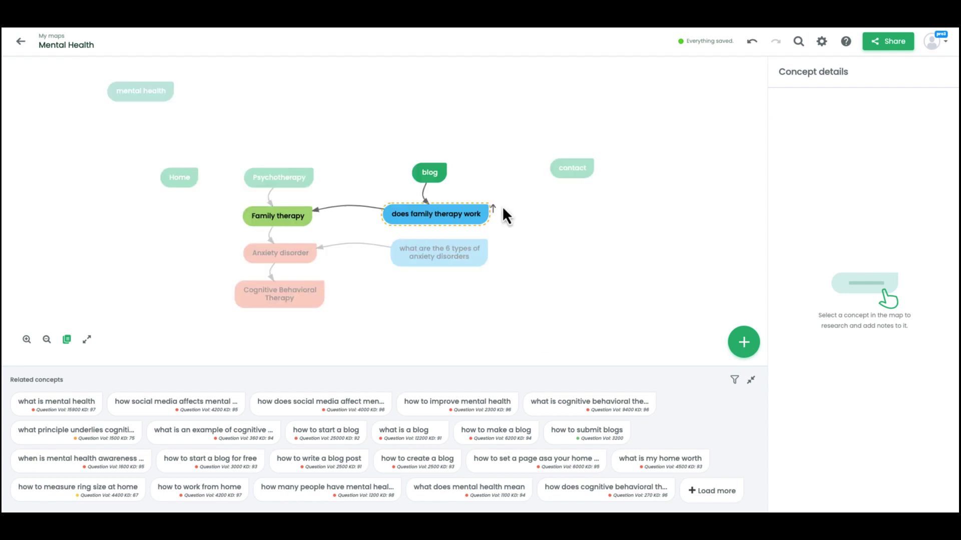
Link "does family therapy work" to Cognitive Behavioral Therapy with an arrow.
drag(492, 208, 317, 300)
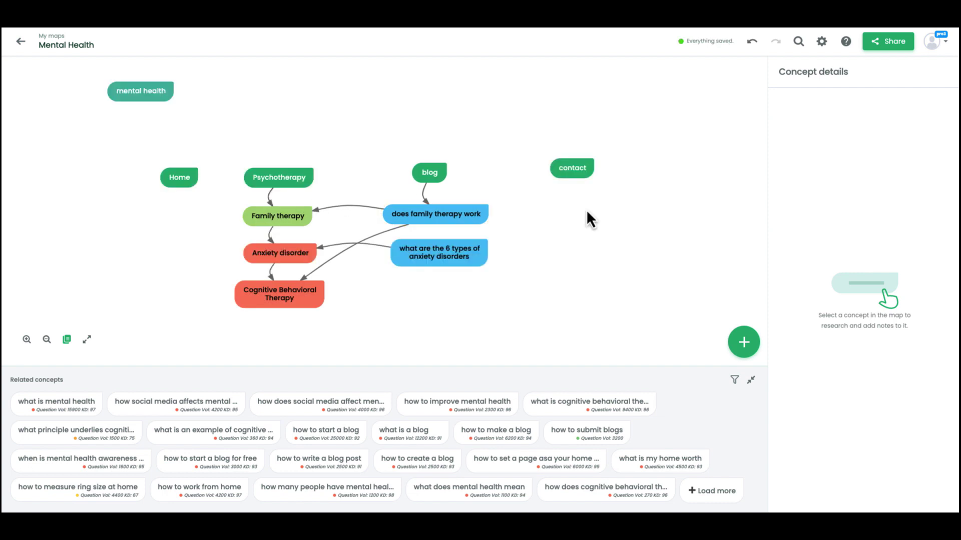
click(479, 218)
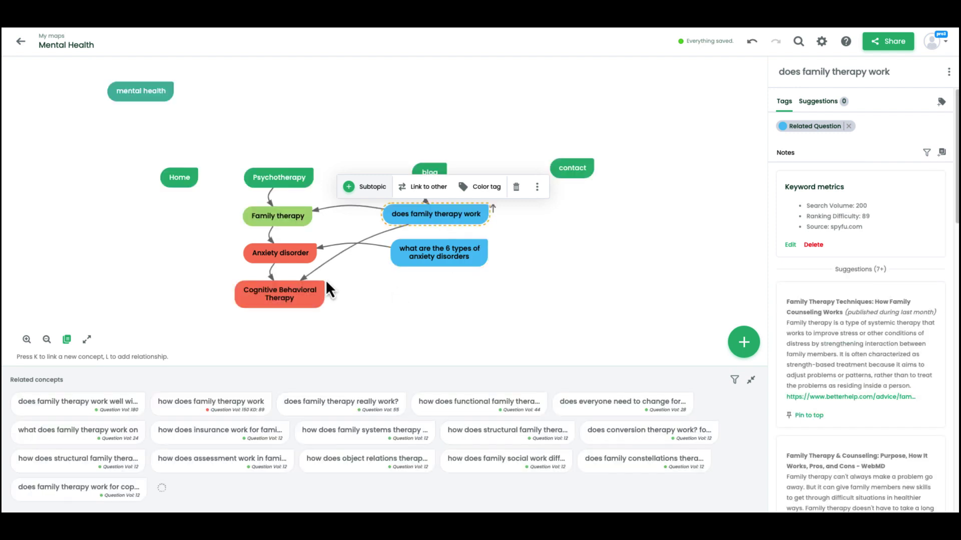
click(182, 224)
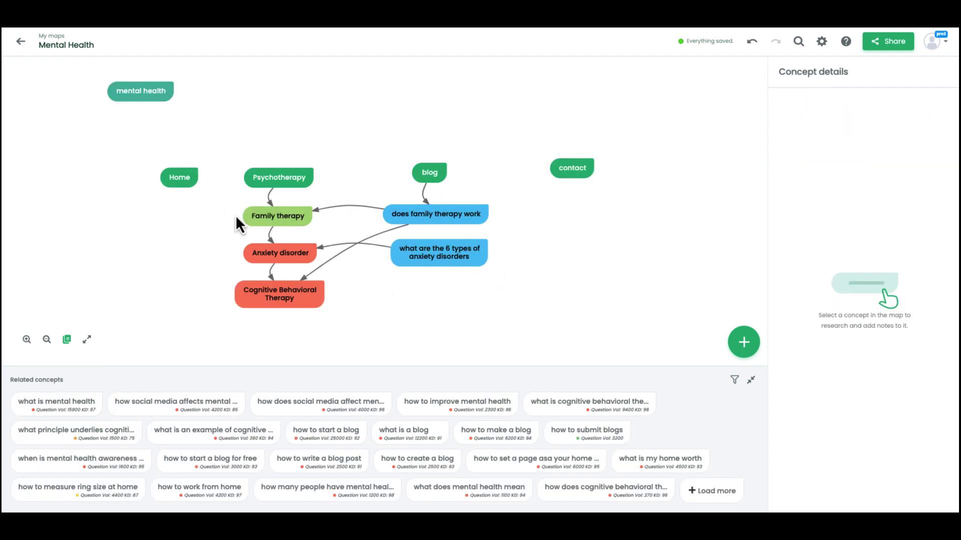
Create a new color tag named "Therapy Services" and apply it to the Psychotherapy concept.
click(298, 186)
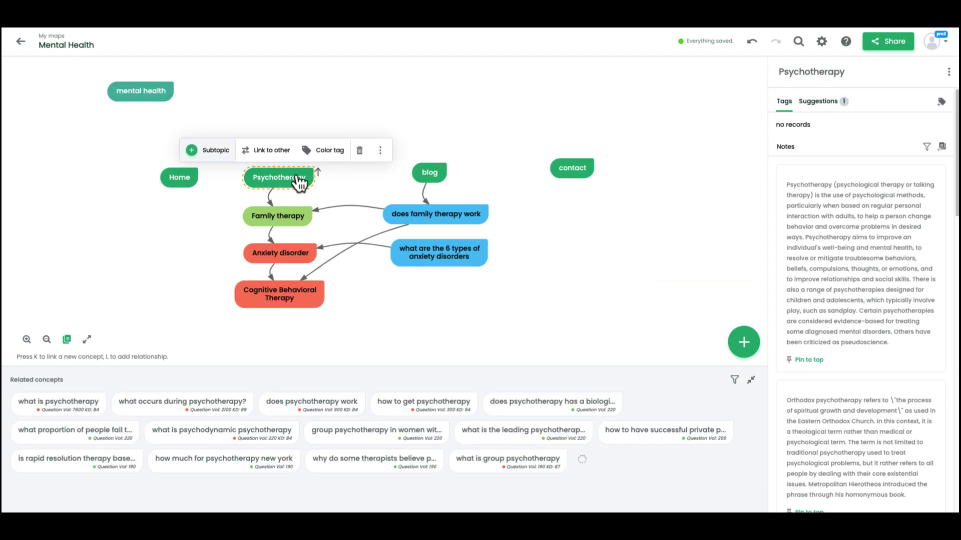
click(316, 149)
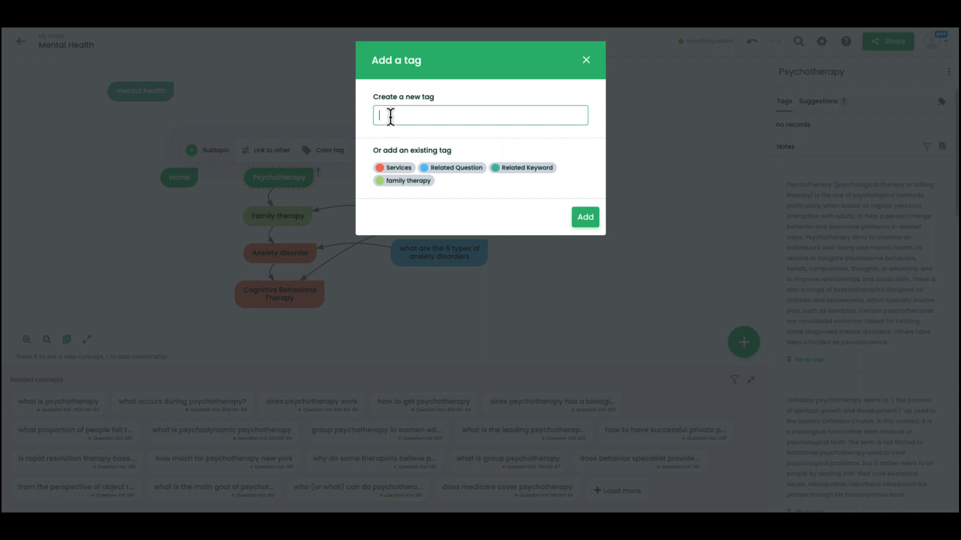
text(Therapy)
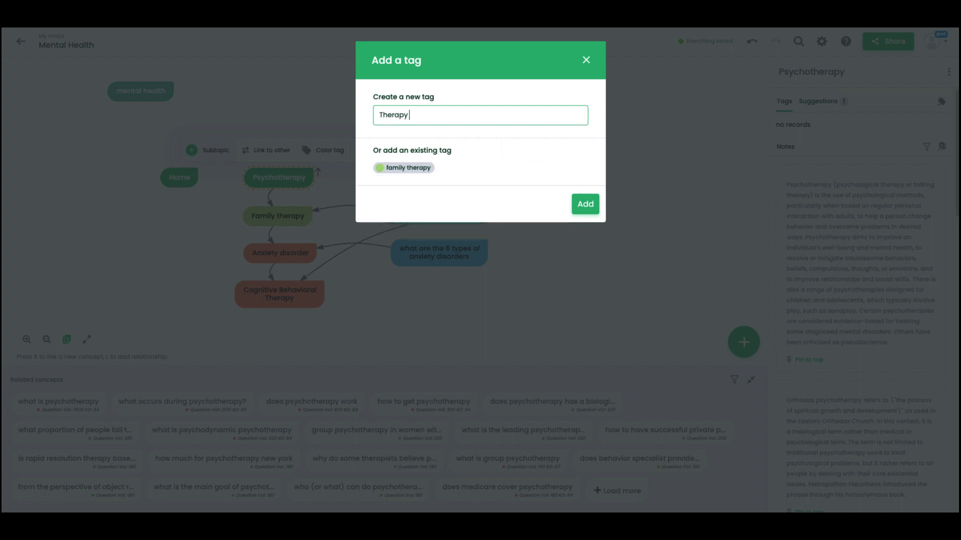
text( Services)
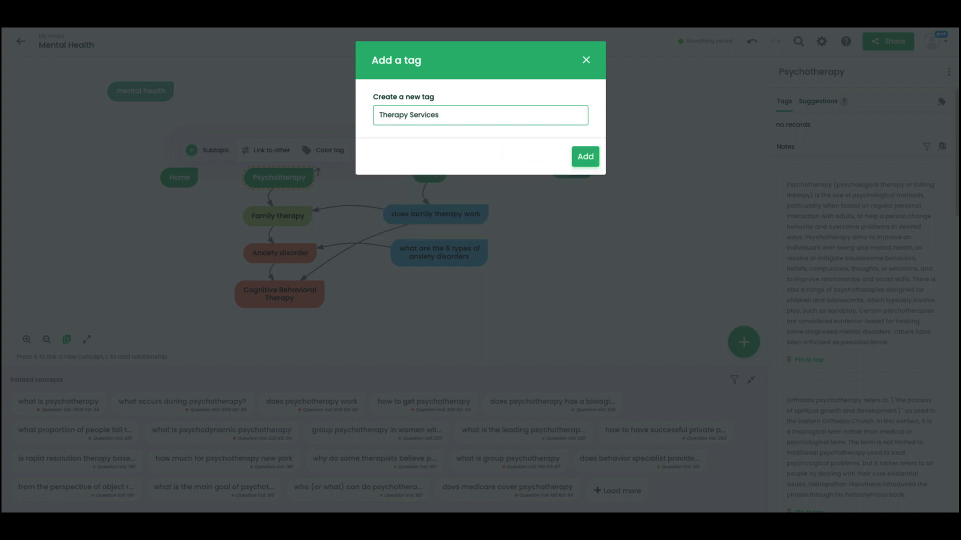
click(585, 158)
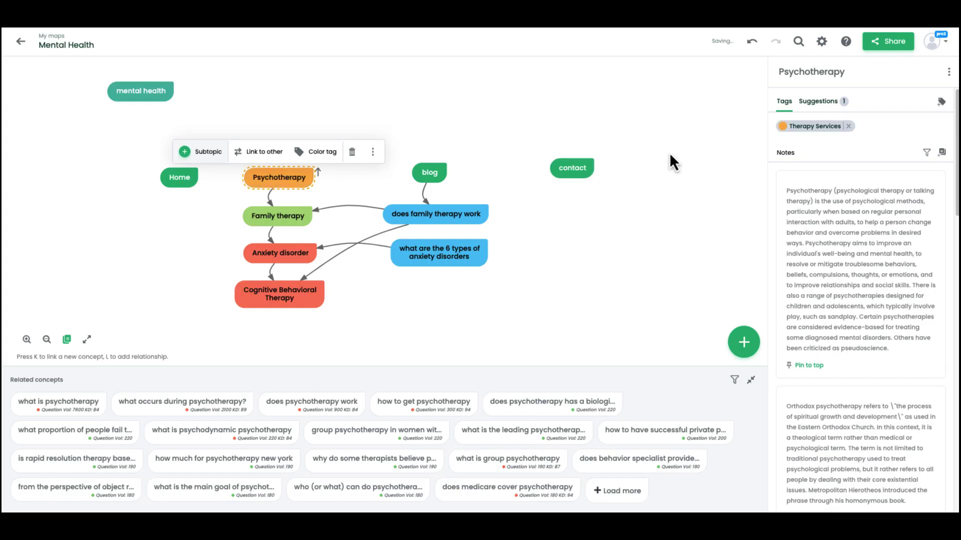
Change the color of Psychotherapy's Therapy Services tag to indigo.
click(226, 175)
click(271, 183)
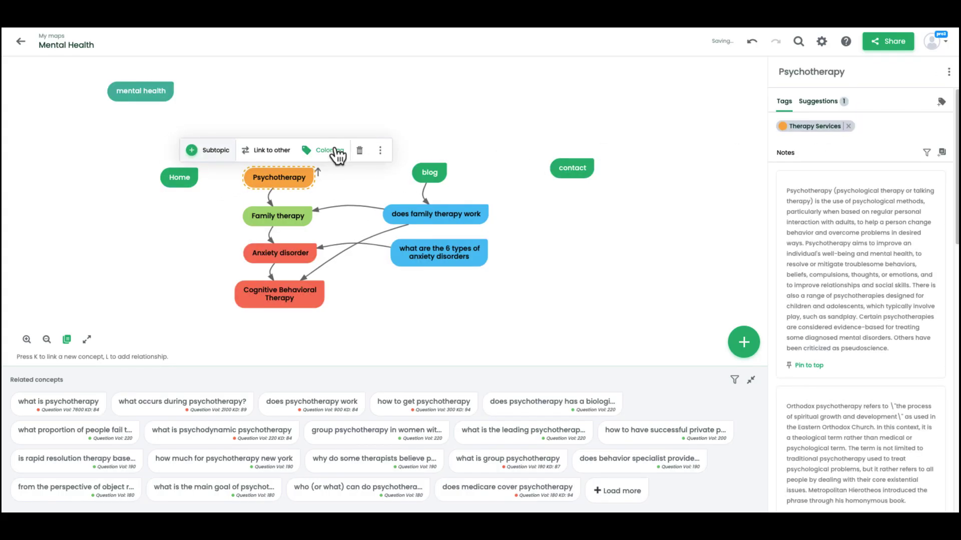
click(783, 127)
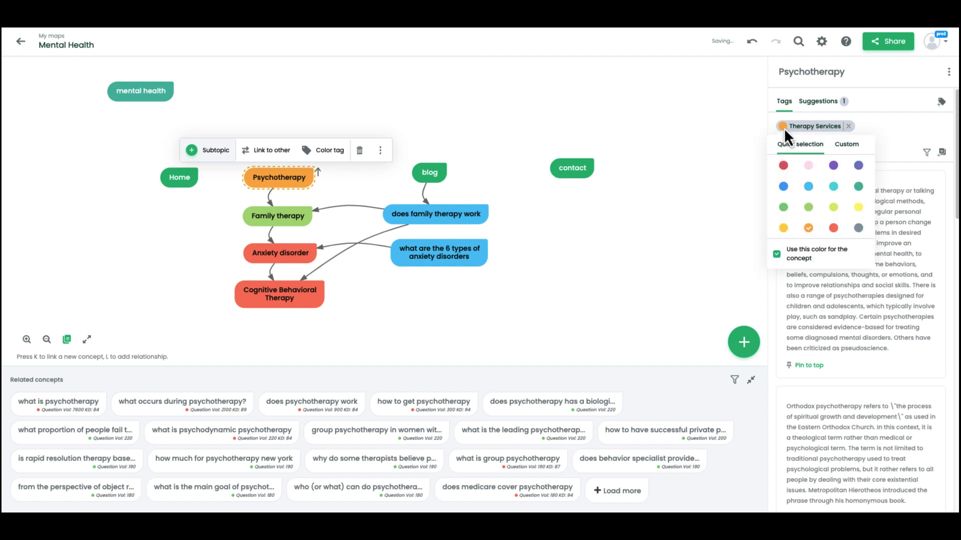
click(858, 166)
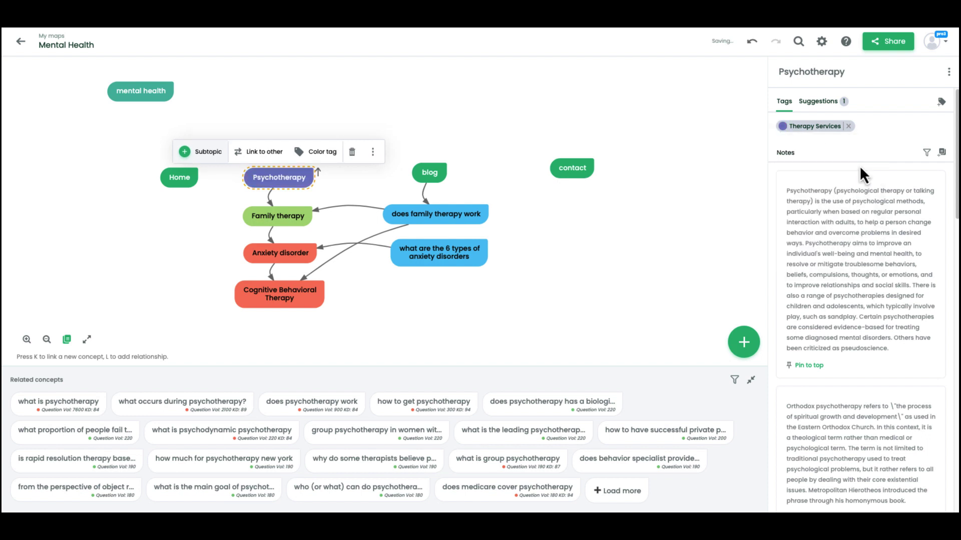
Replace the "family therapy" tag on the Family therapy concept with the existing "Therapy Services" tag.
click(635, 124)
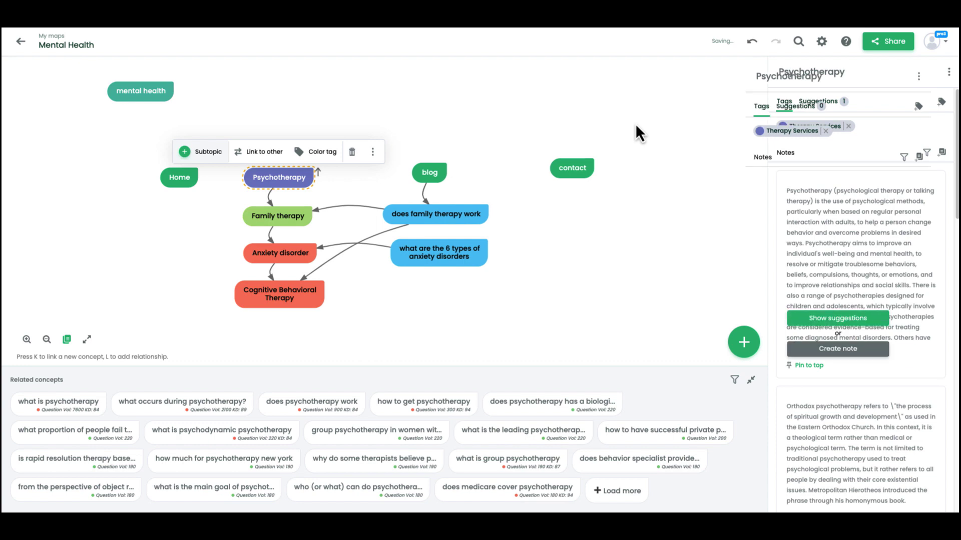
click(299, 189)
click(289, 225)
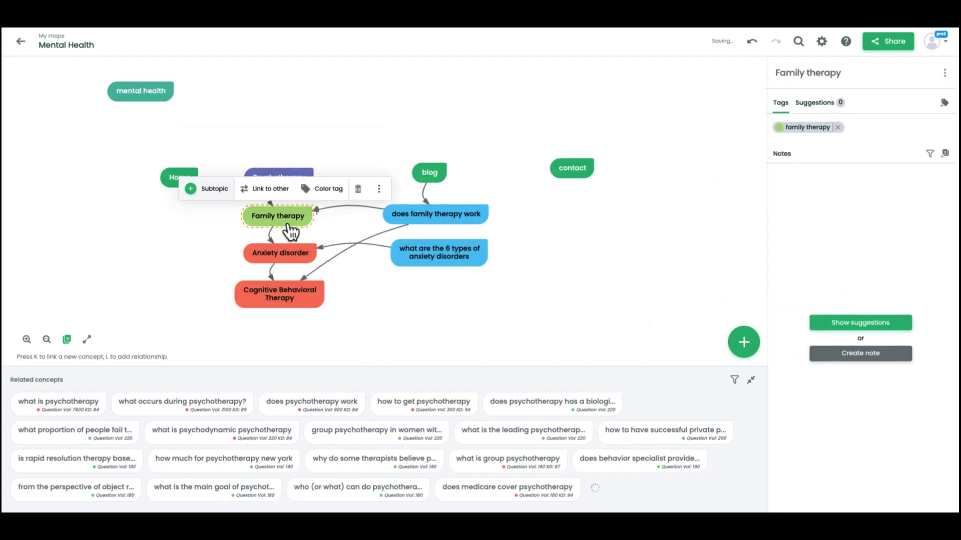
click(841, 127)
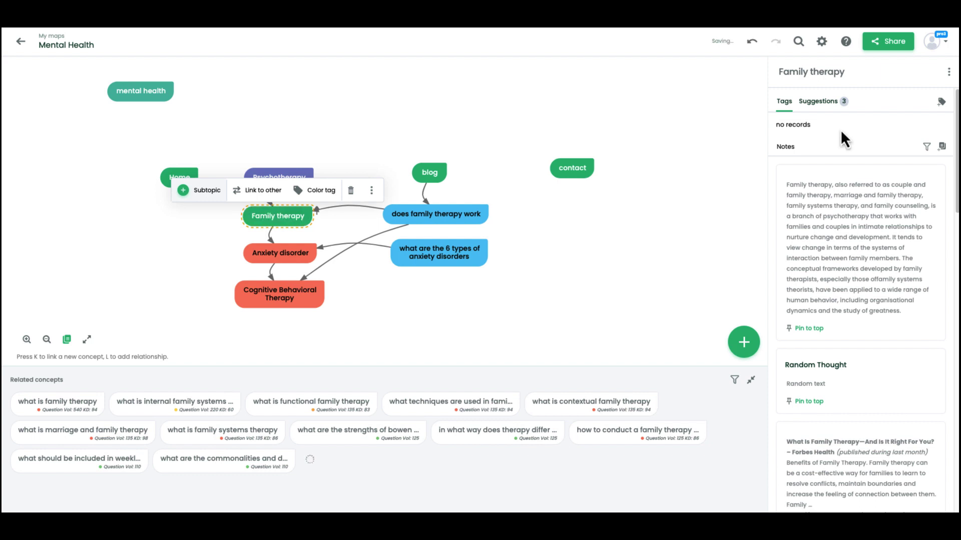
click(317, 190)
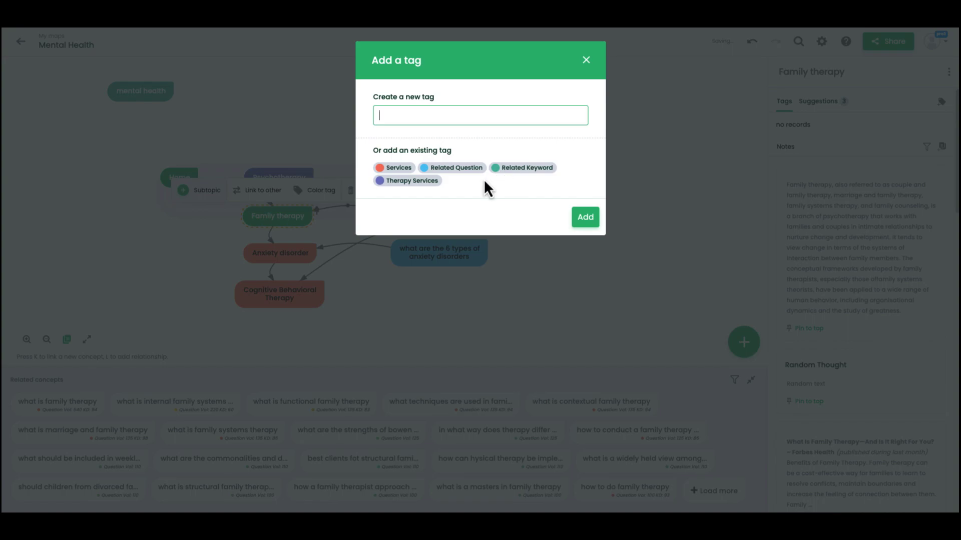
click(424, 184)
Replace the "Services" tag on the Anxiety disorder concept with the existing "Therapy Services" tag.
click(308, 251)
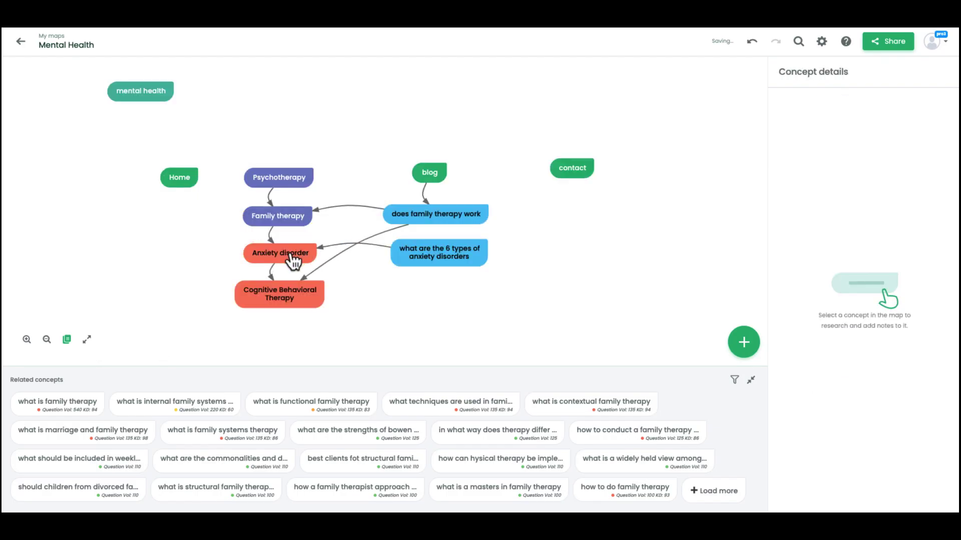
click(824, 127)
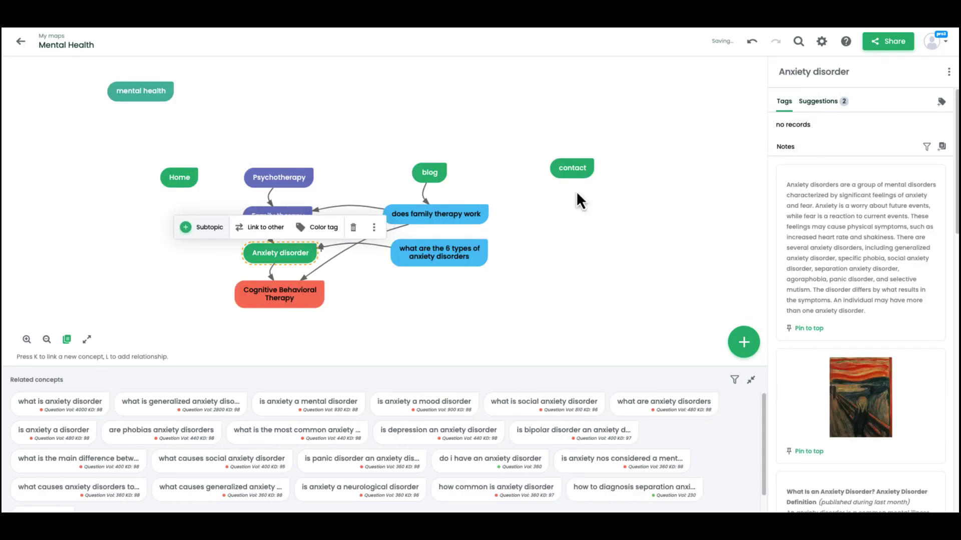
click(318, 230)
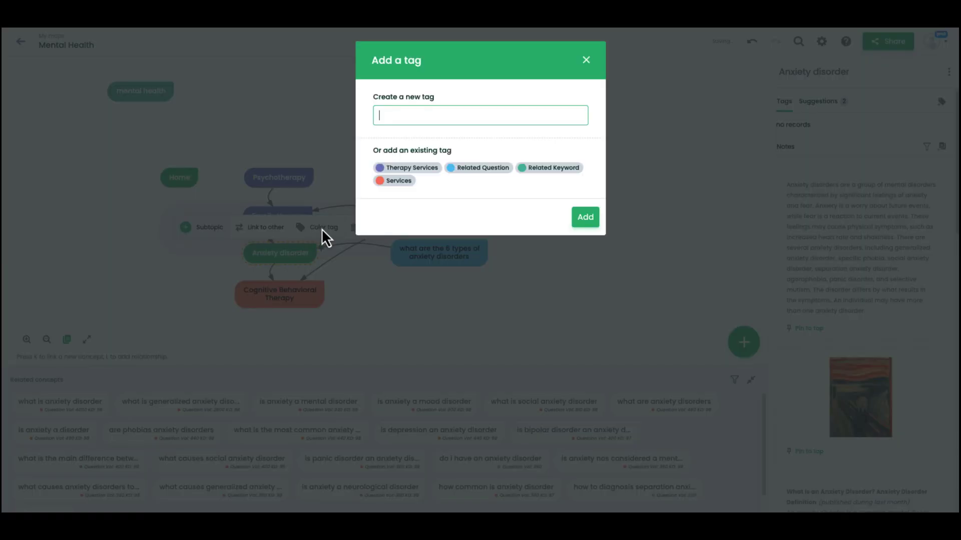
click(395, 181)
Replace the "Services" tag on Cognitive Behavioral Therapy with the "Therapy Services" tag and deselect the concept.
click(280, 303)
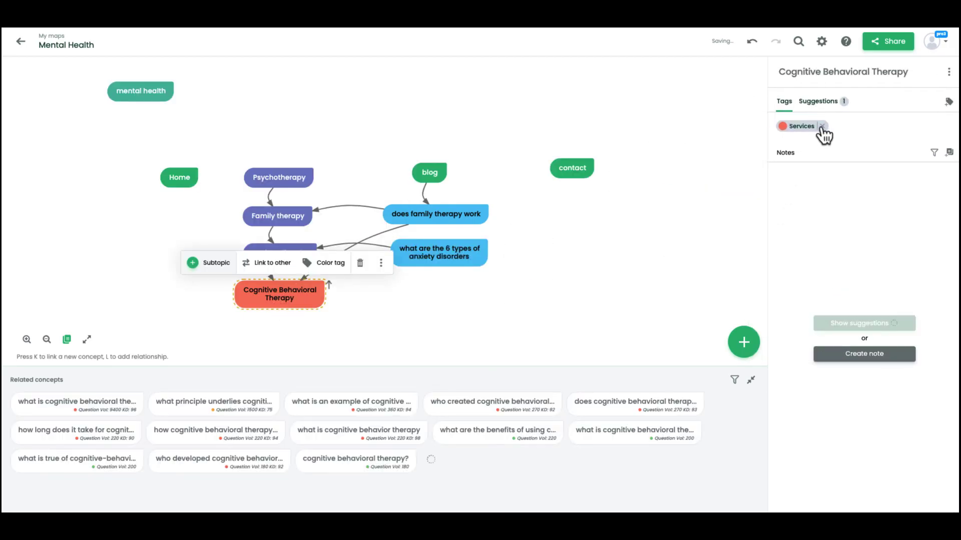
click(822, 126)
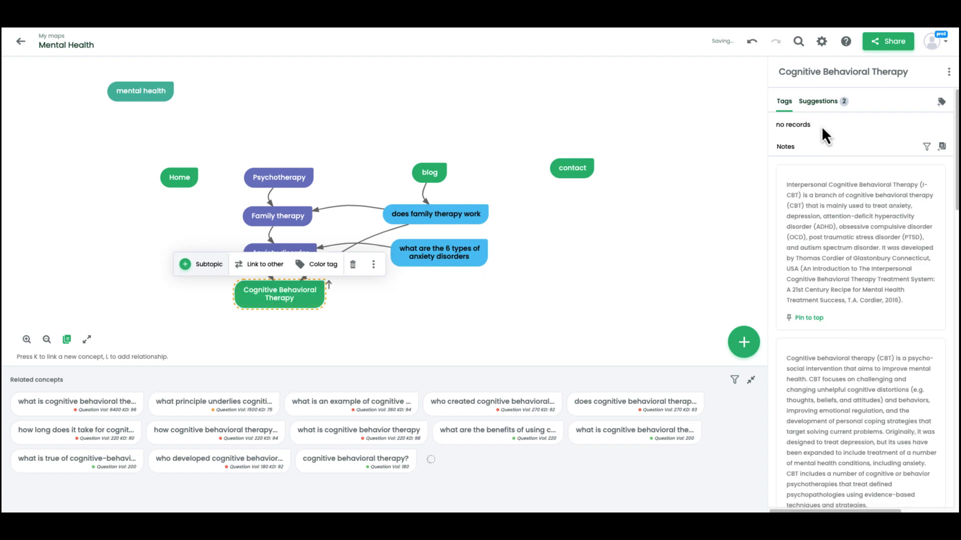
click(325, 264)
click(415, 169)
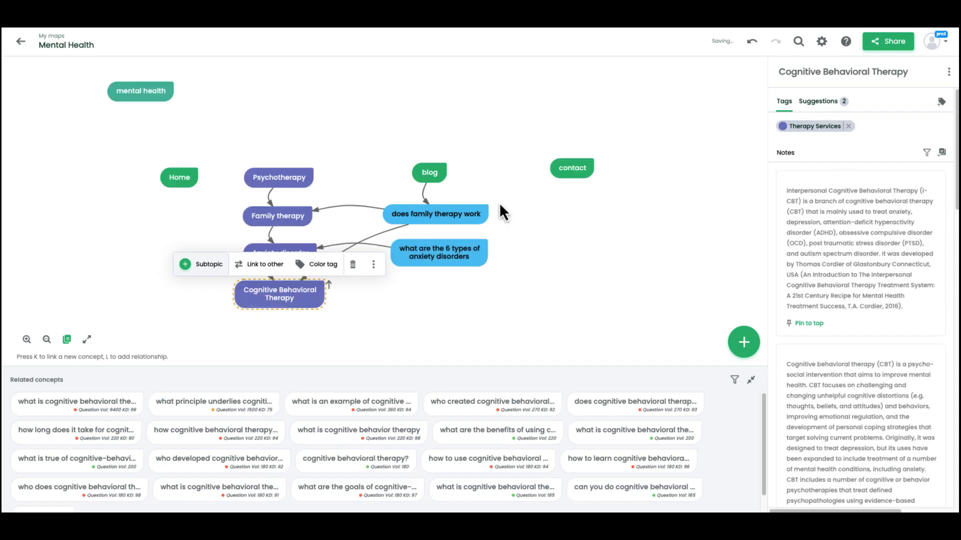
click(347, 335)
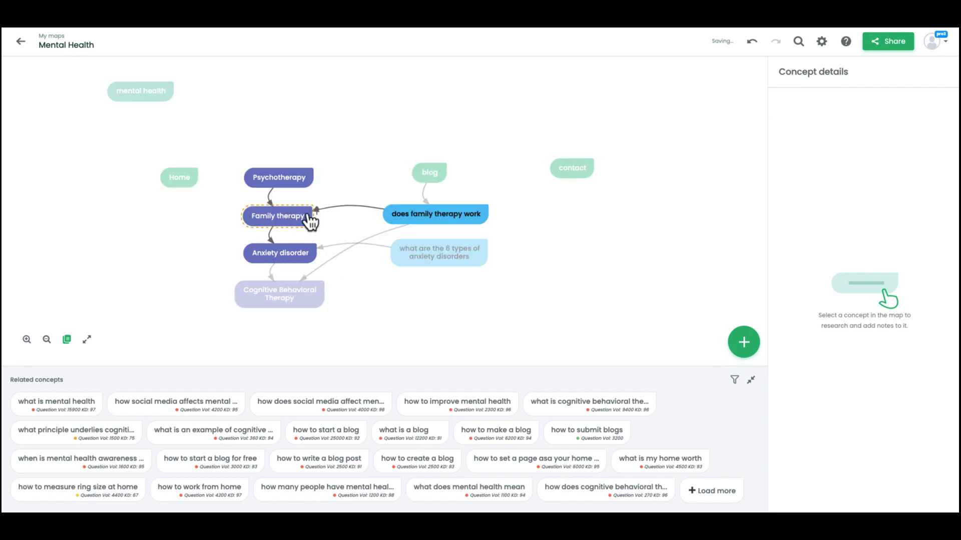
Shift blog, contact and the two blue question concepts farther right, away from the therapy pages.
mouse_move(393, 127)
mouse_down()
mouse_move(542, 281)
mouse_move(382, 125)
mouse_up()
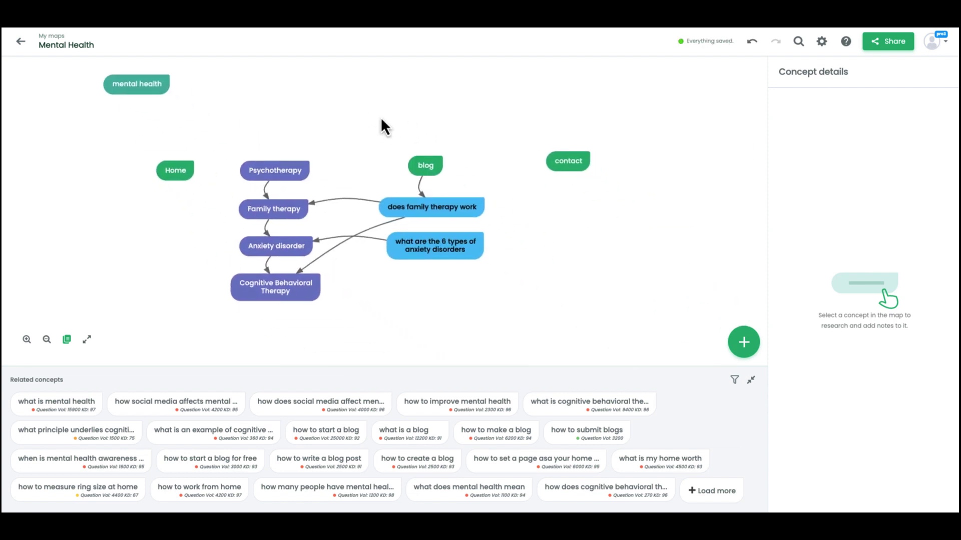
drag(434, 178, 480, 175)
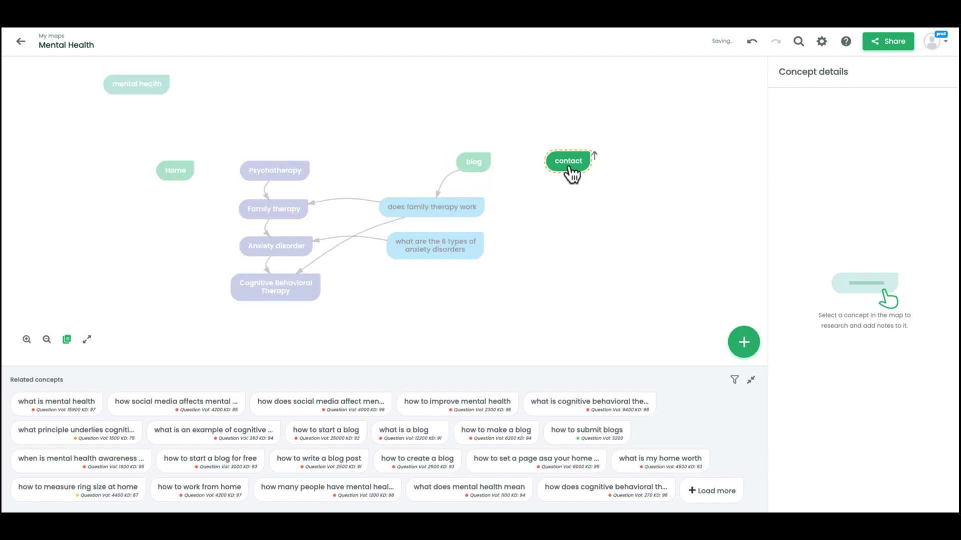
drag(572, 176, 609, 178)
drag(442, 215, 497, 220)
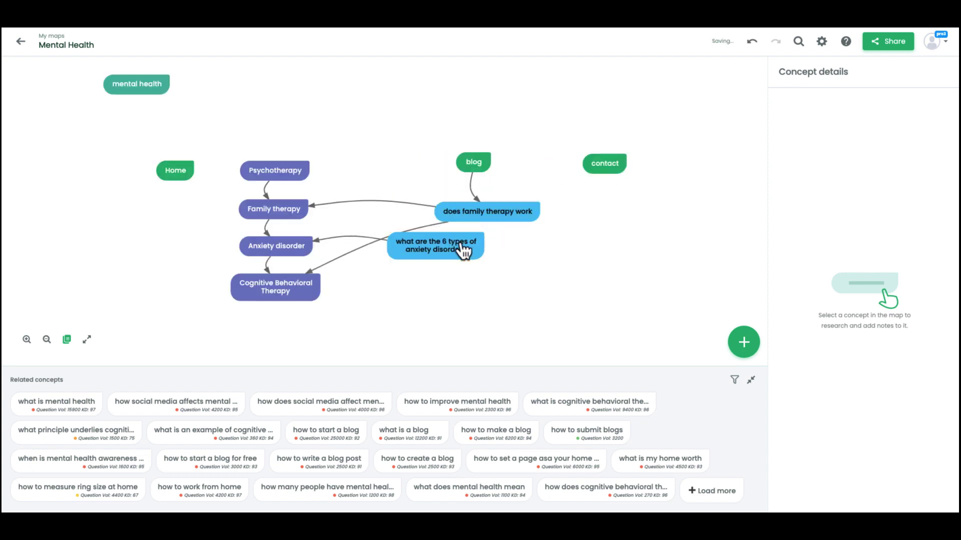
drag(451, 243, 550, 252)
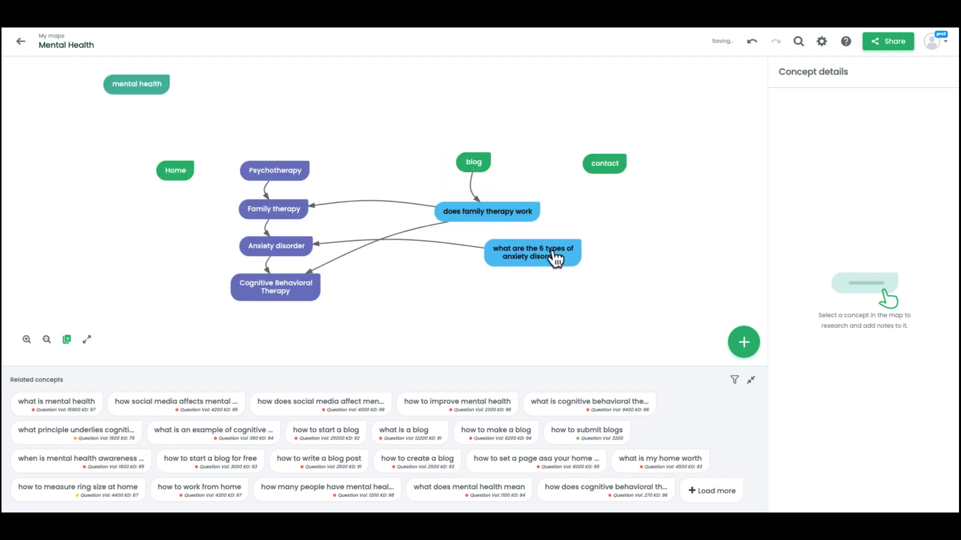
Delete the three arrows connecting Psychotherapy, Family therapy, Anxiety disorder and Cognitive Behavioral Therapy in a chain.
click(265, 197)
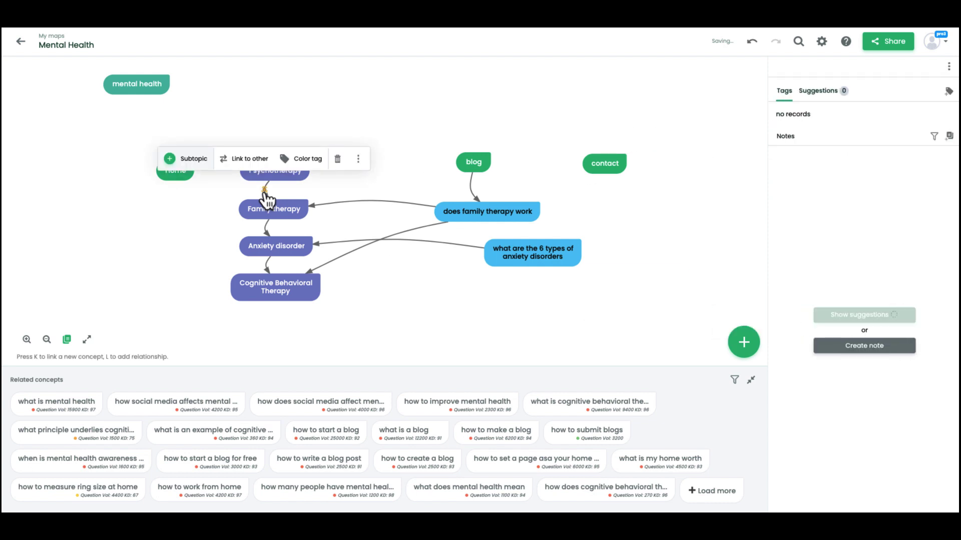
click(261, 223)
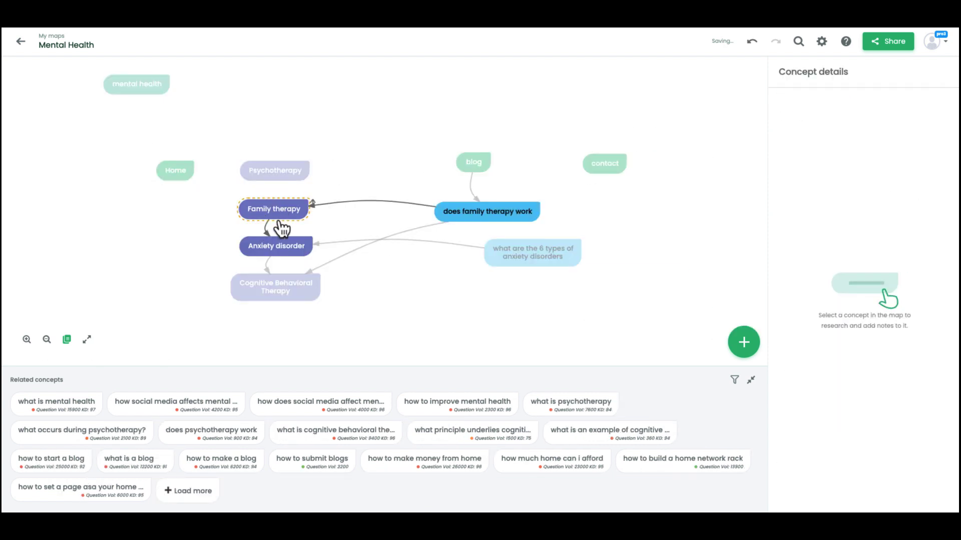
click(266, 227)
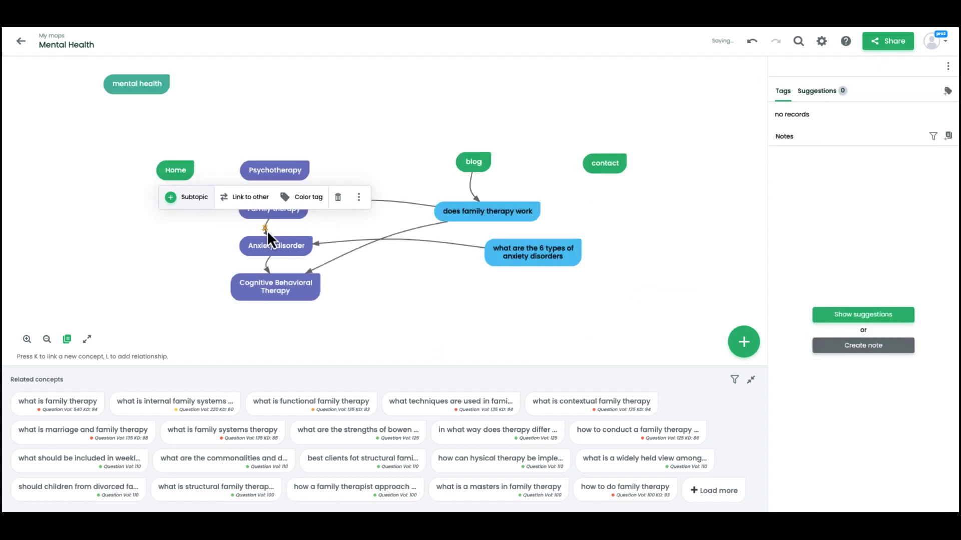
click(271, 275)
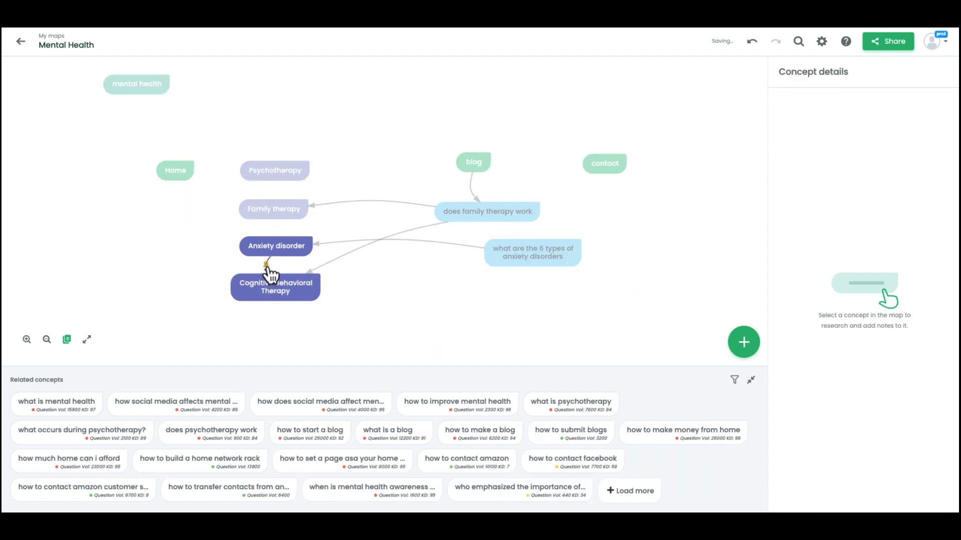
click(269, 273)
click(340, 235)
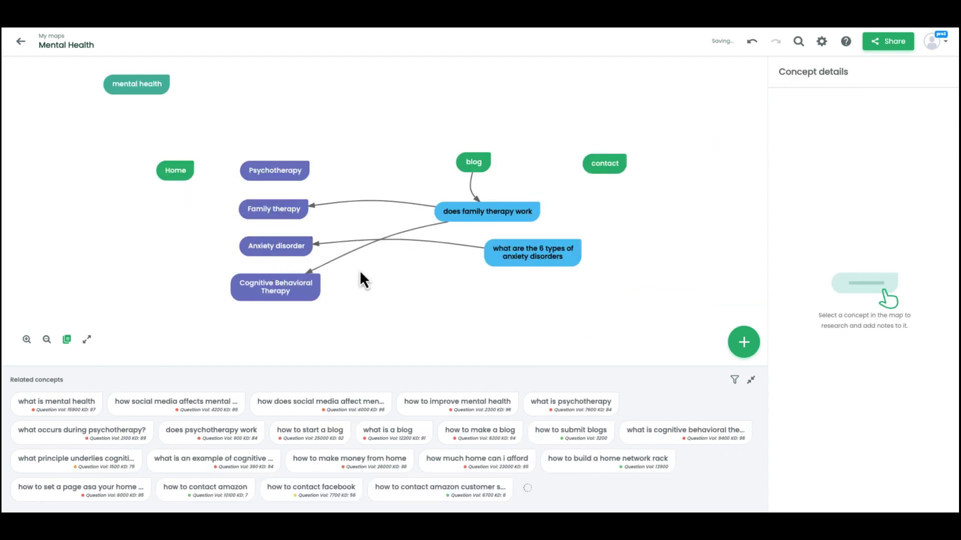
Line up Psychotherapy, Family therapy and Anxiety disorder in a row beside Home, shifting blog and contact right to make room.
drag(279, 178, 257, 184)
drag(275, 208, 334, 178)
drag(473, 169, 541, 175)
drag(604, 170, 651, 176)
drag(305, 248, 425, 183)
drag(545, 174, 600, 180)
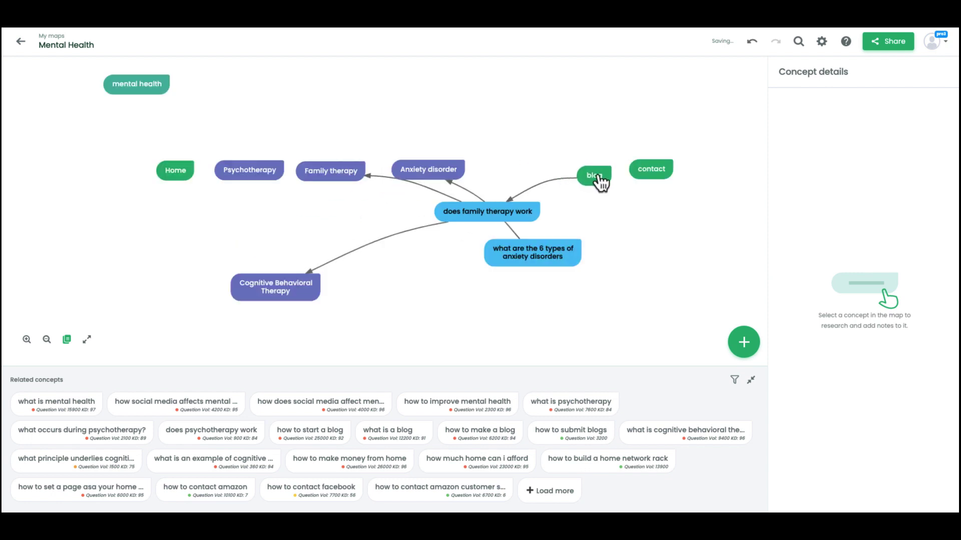
Move the question concepts below blog and fit Cognitive Behavioral Therapy into the page row between Anxiety disorder and blog, evening out the spacing.
drag(526, 211, 660, 300)
drag(291, 294, 539, 177)
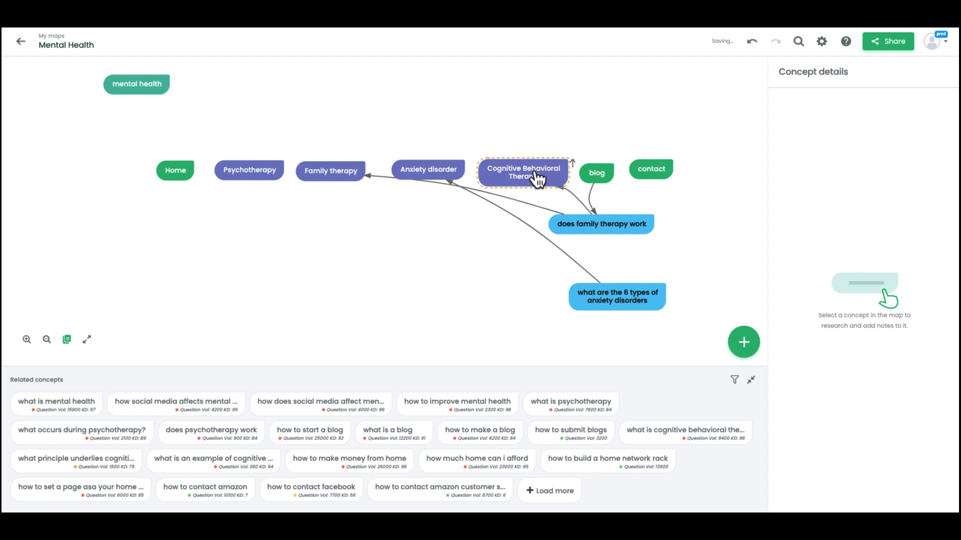
drag(649, 170, 668, 171)
drag(595, 183, 607, 178)
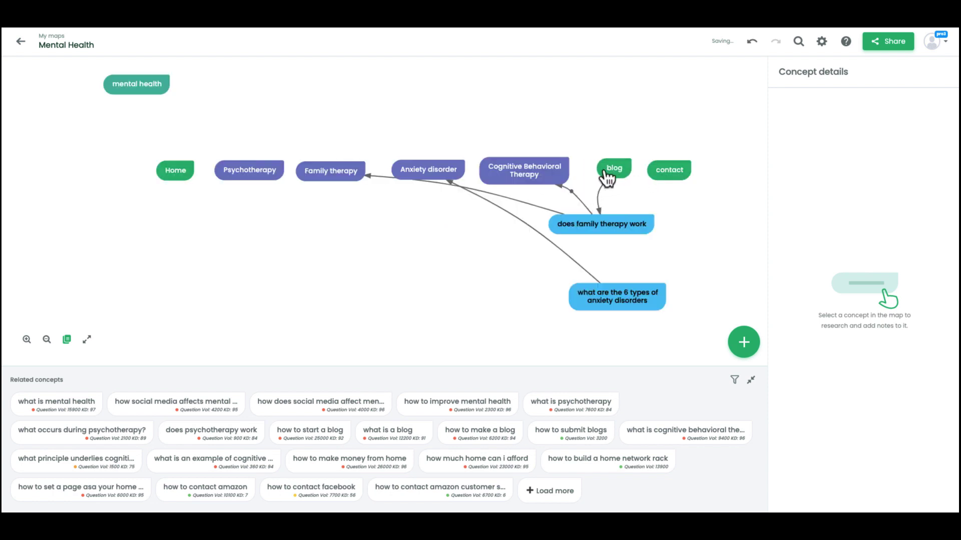
drag(348, 181, 352, 179)
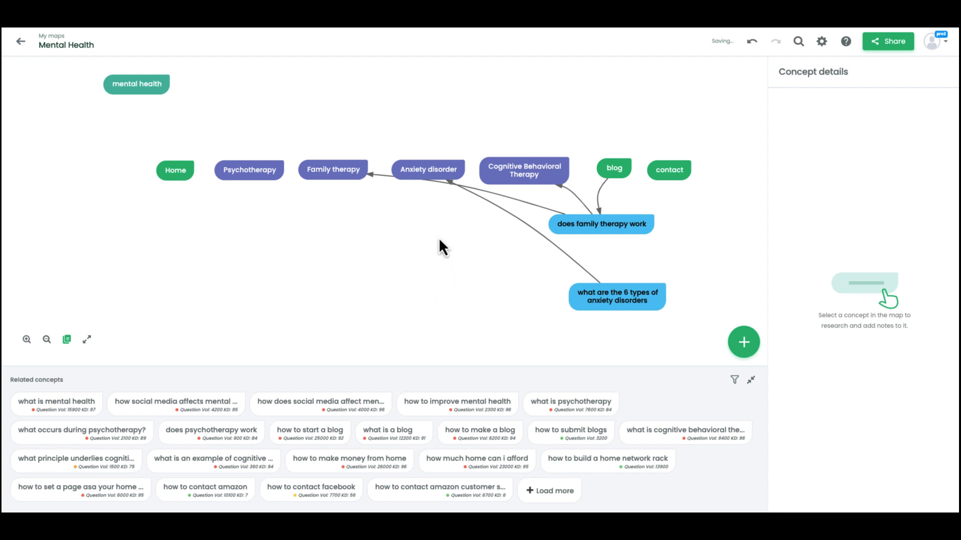
Move "does family therapy work" and "what are the 6 types of anxiety disorders" slightly down and right beneath blog.
click(326, 174)
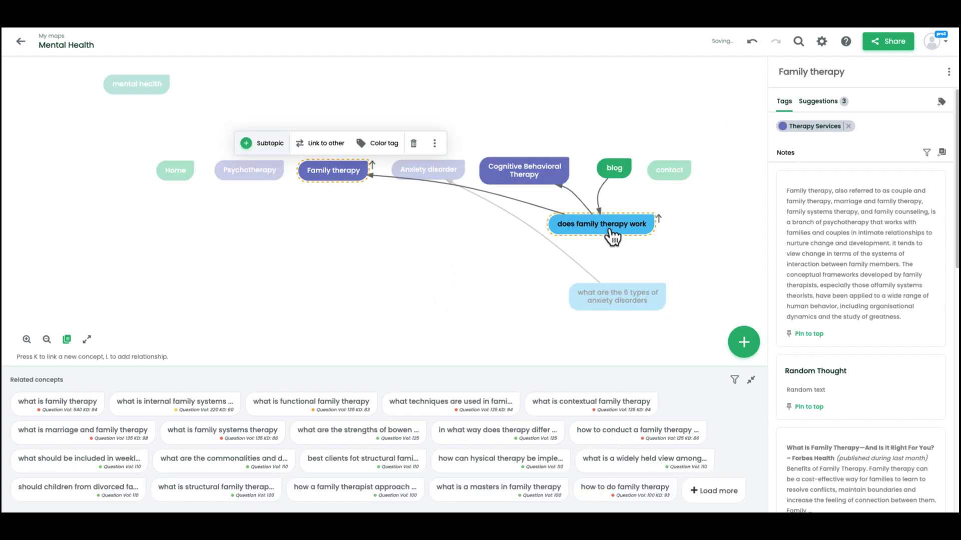
drag(611, 235, 633, 245)
drag(657, 295, 654, 306)
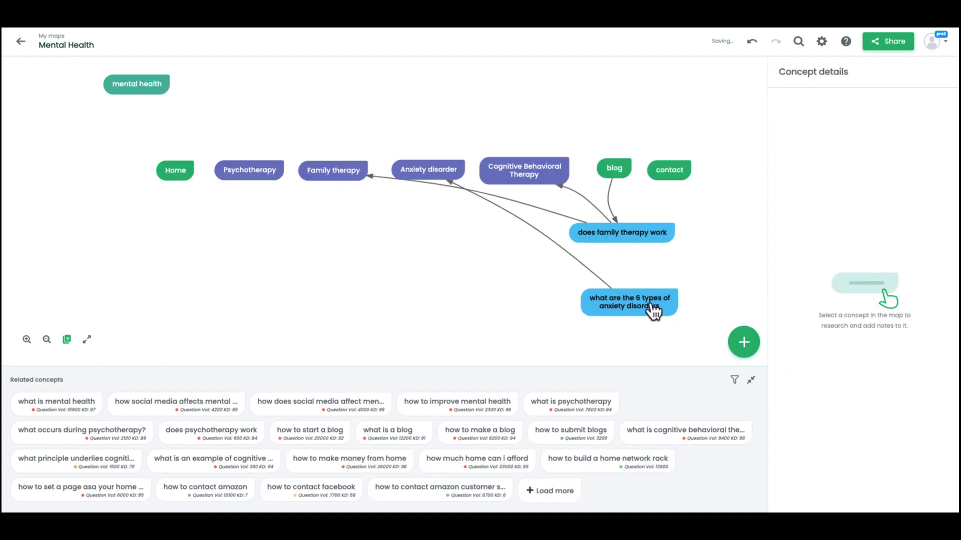
Replace the "Related Question" tag on "does family therapy work" with a new tag named "family therapy".
click(637, 241)
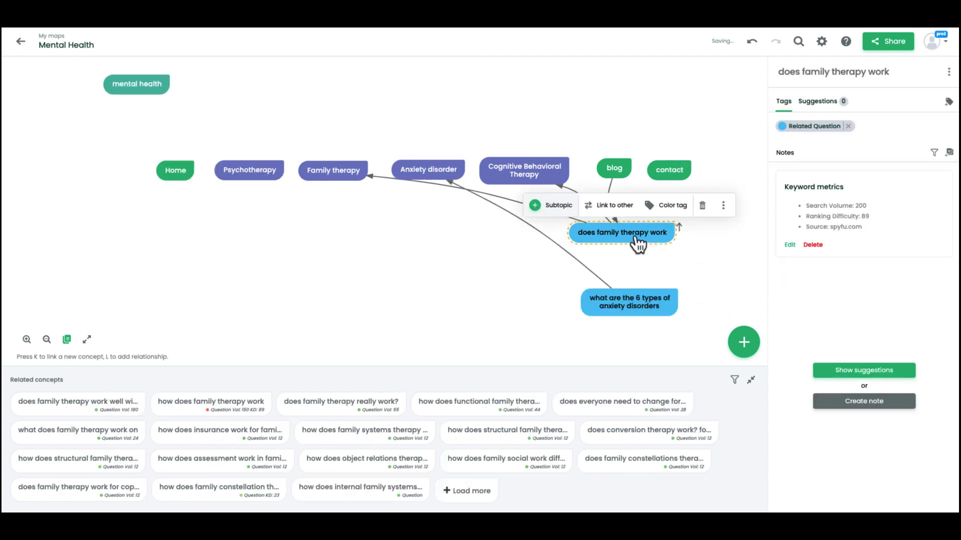
click(848, 126)
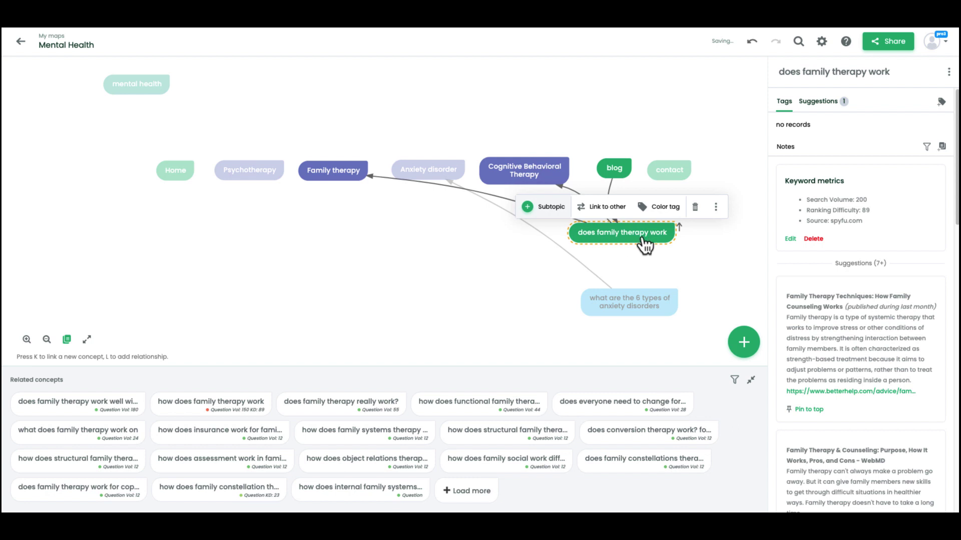
click(667, 208)
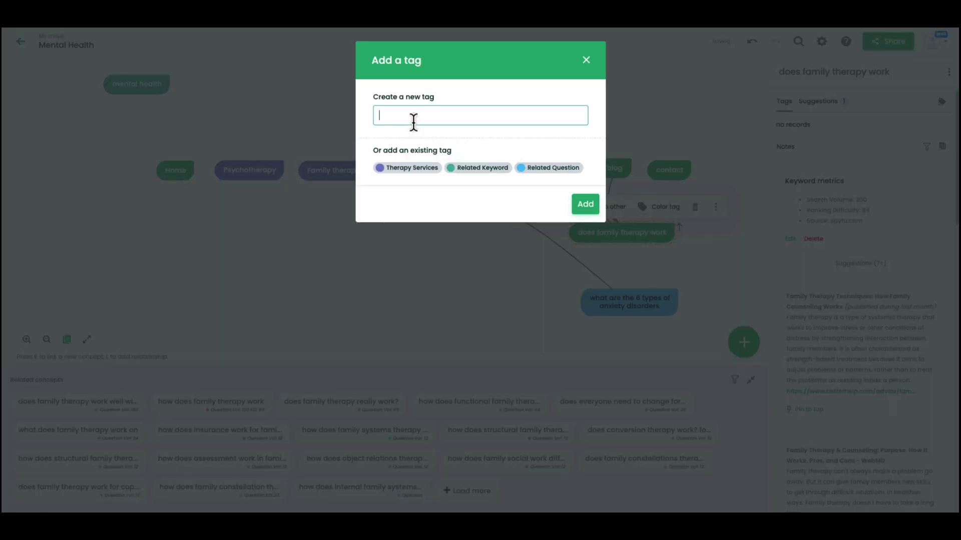
text(family therapy)
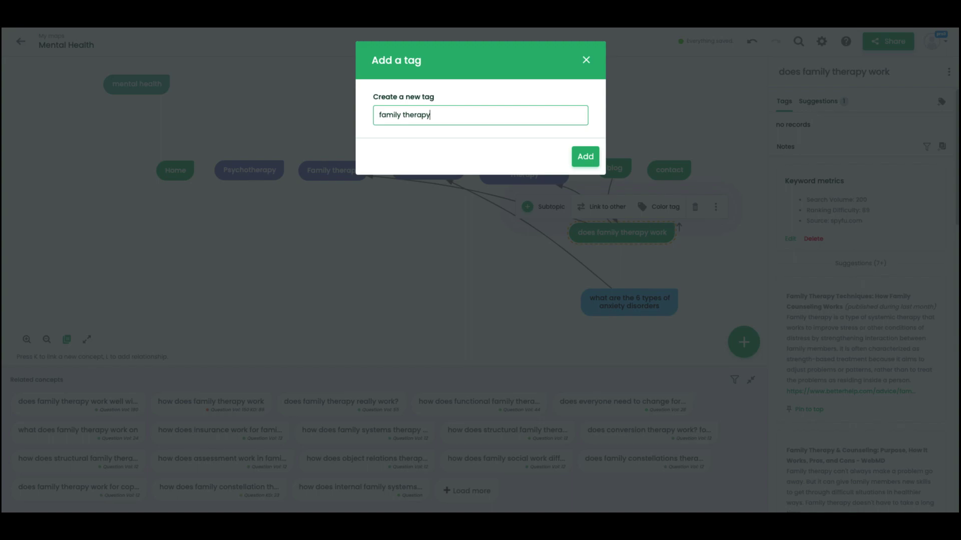
key(Return)
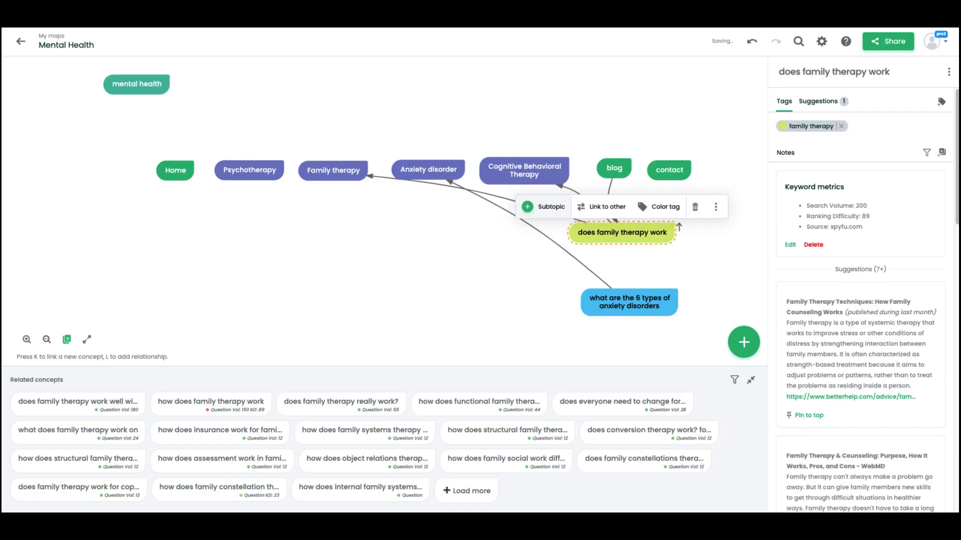
Change the color of the "family therapy" tag on "does family therapy work" to red.
click(671, 208)
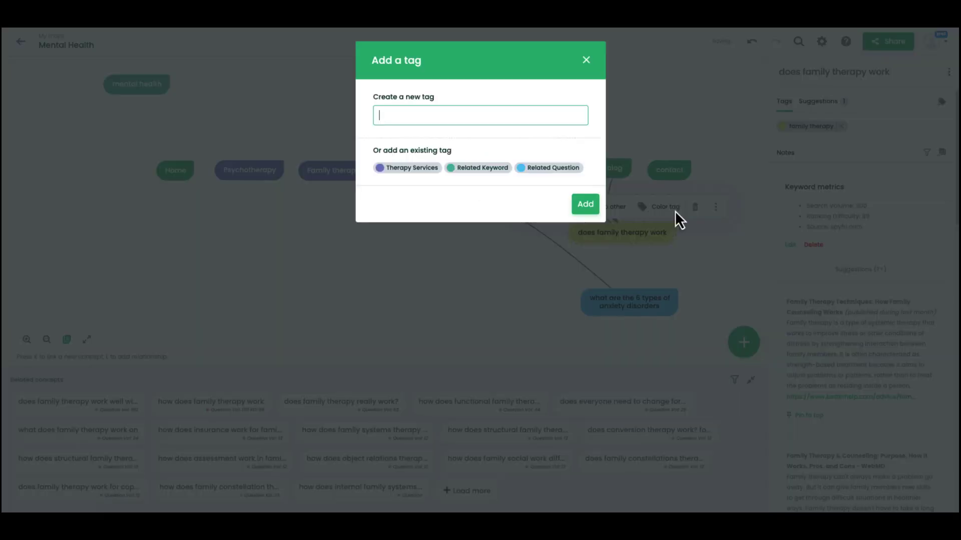
click(584, 61)
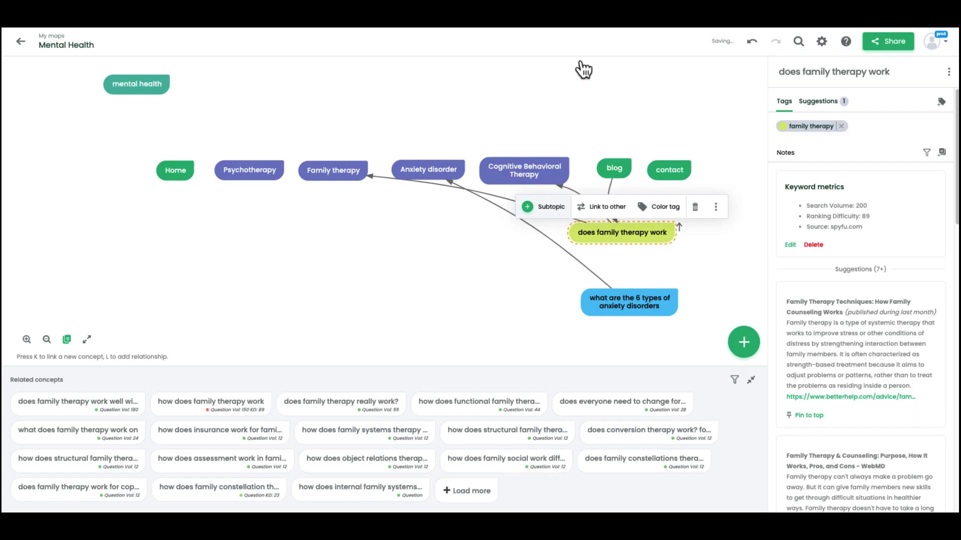
click(783, 126)
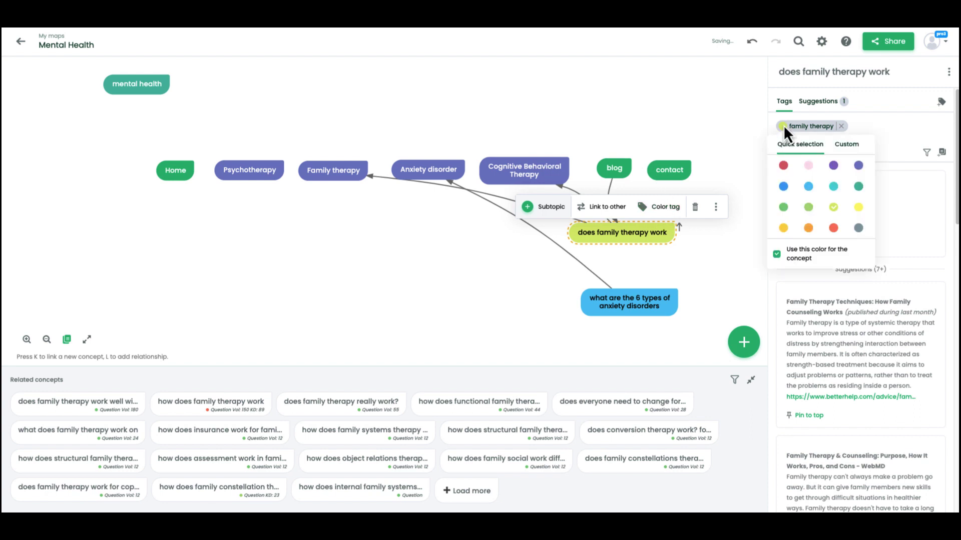
click(782, 166)
click(504, 292)
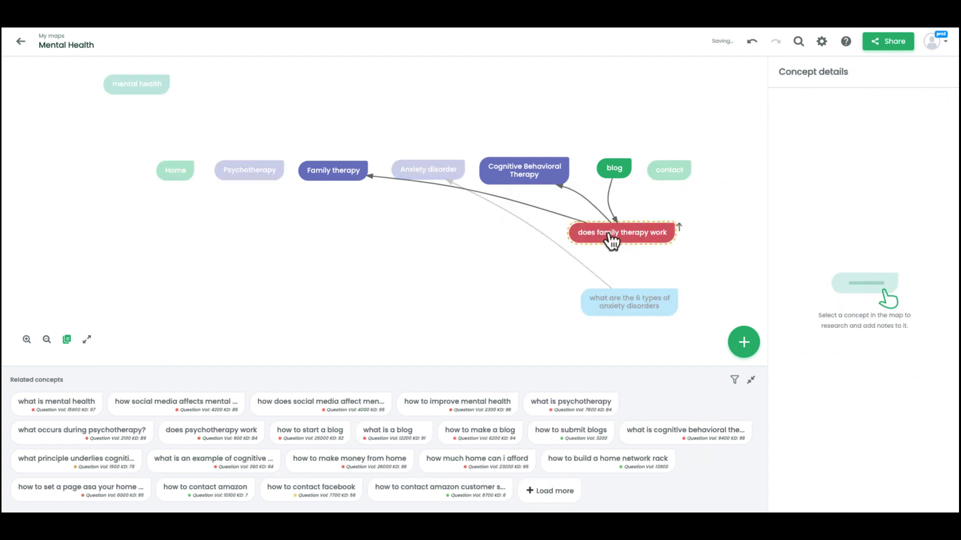
Replace the "Therapy Services" tag on the Family therapy concept with the existing "family therapy" tag.
click(608, 234)
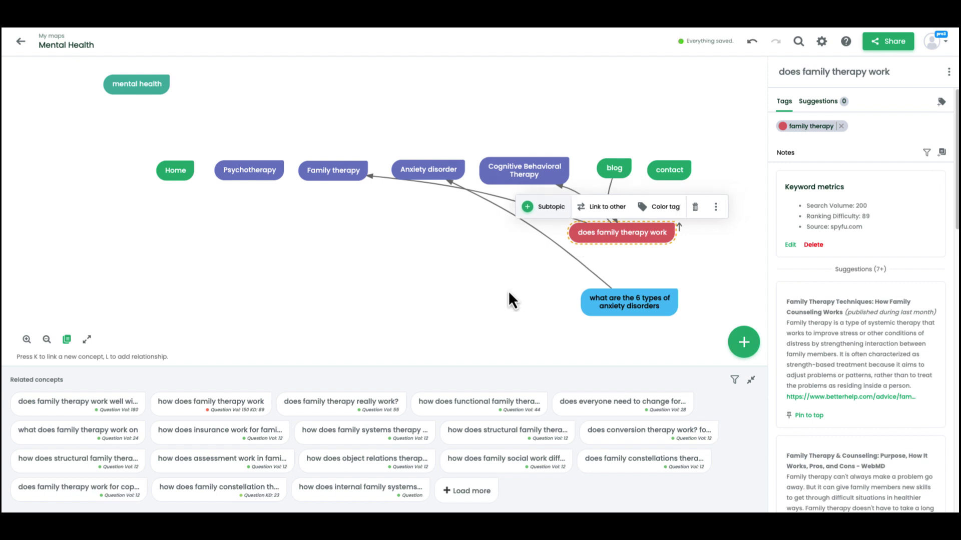
click(353, 178)
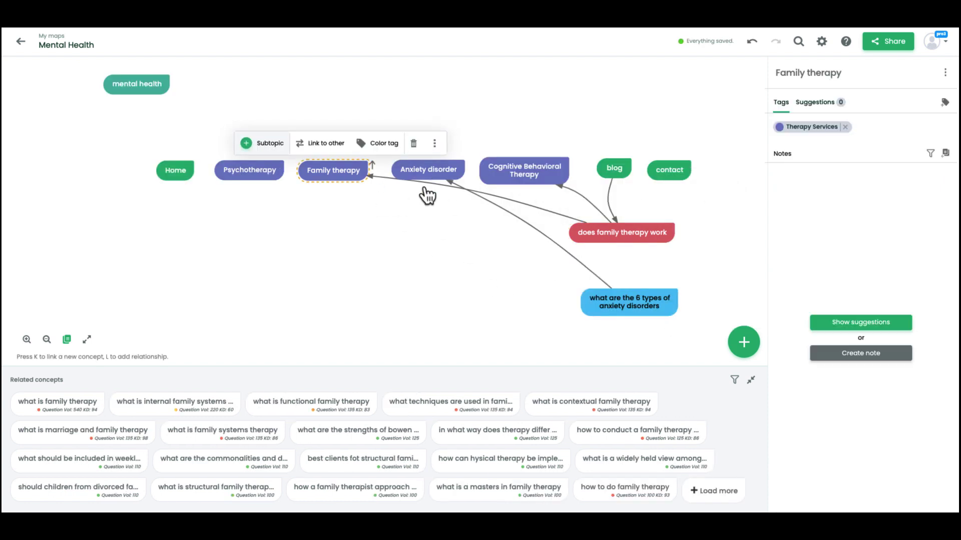
click(848, 127)
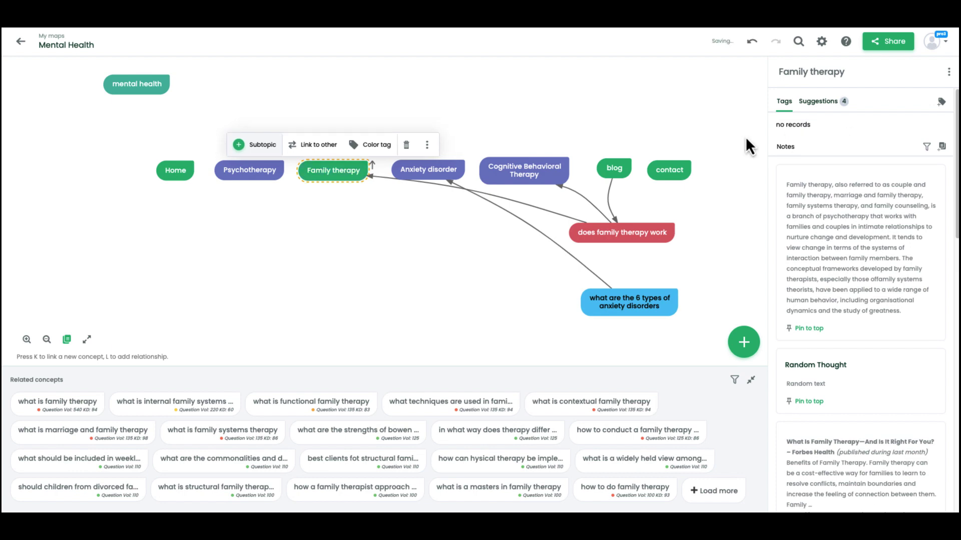
click(375, 145)
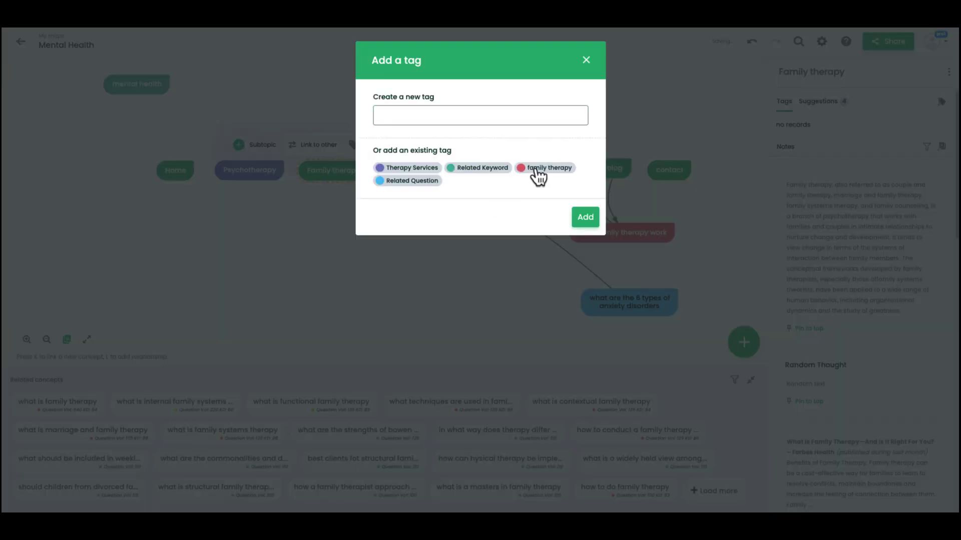
click(538, 170)
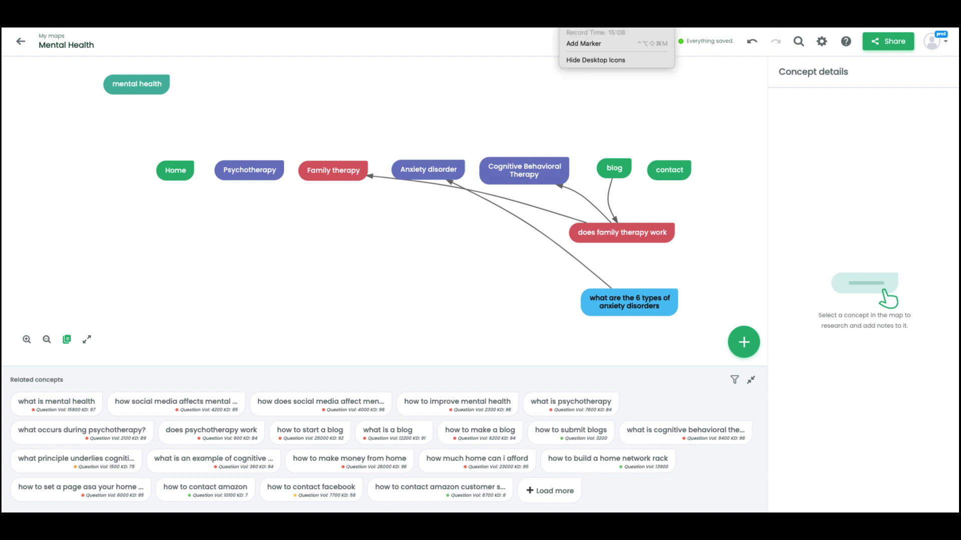
click(570, 27)
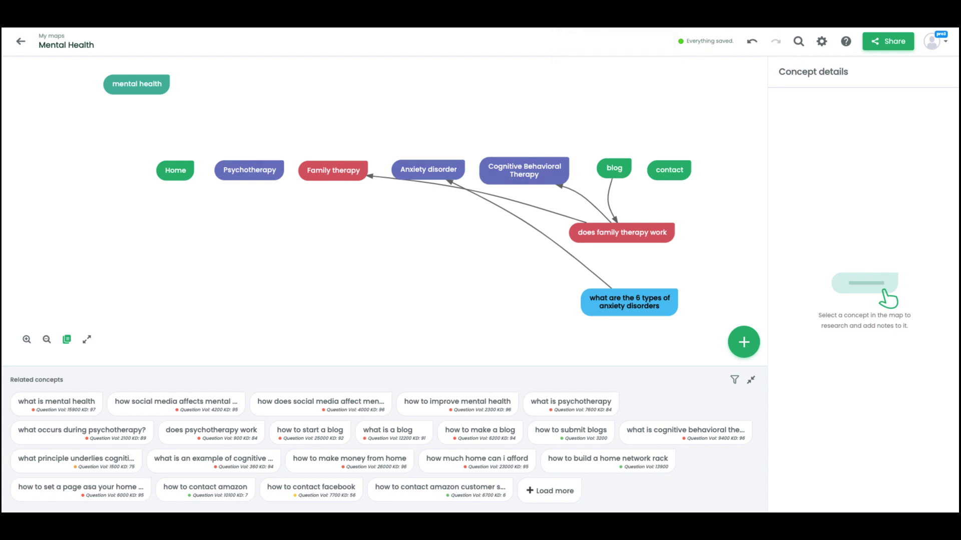
Remove the "family therapy" tag from the Family therapy concept and assign the existing "Therapy Services" tag to it again.
click(341, 185)
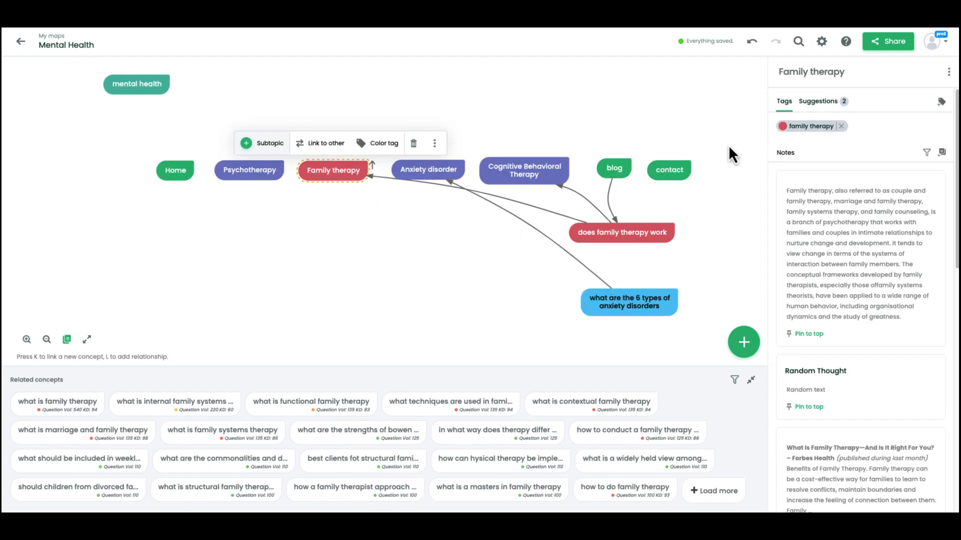
click(842, 127)
click(385, 145)
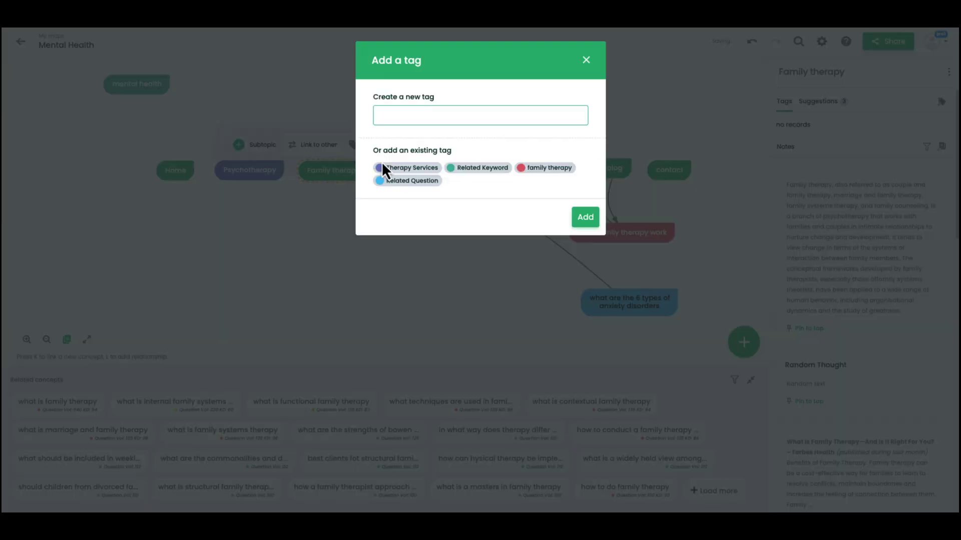
click(387, 168)
click(435, 270)
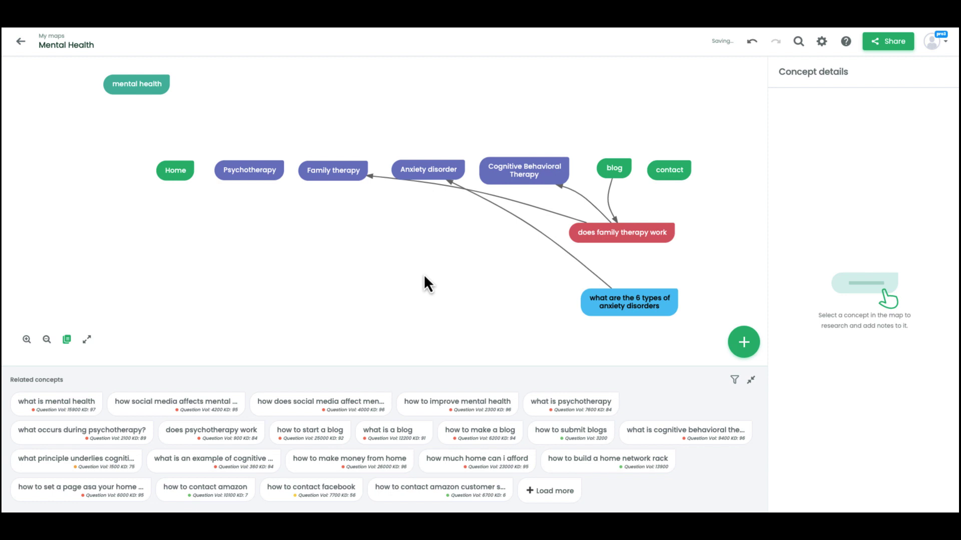
Move "does family therapy work" slightly down, farther below blog.
drag(638, 248, 640, 259)
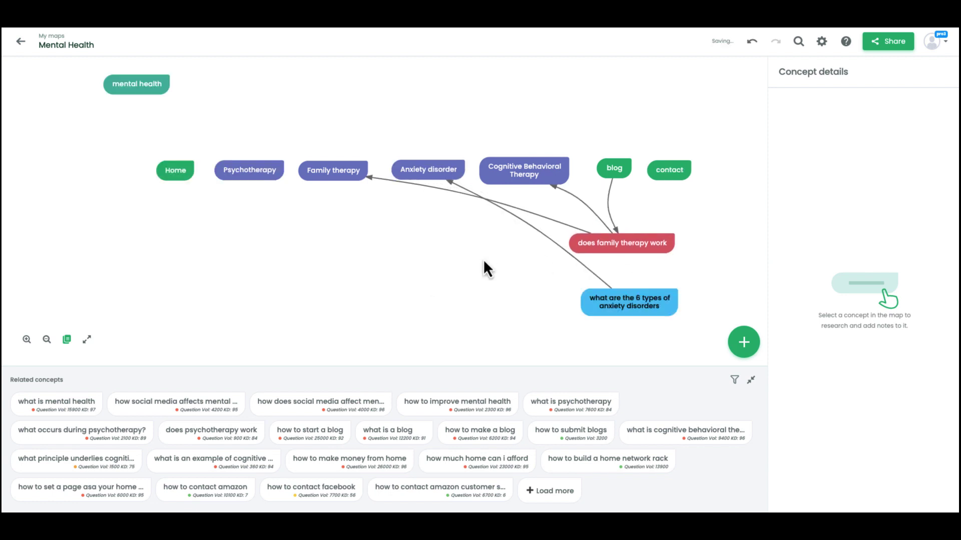
drag(483, 261, 448, 259)
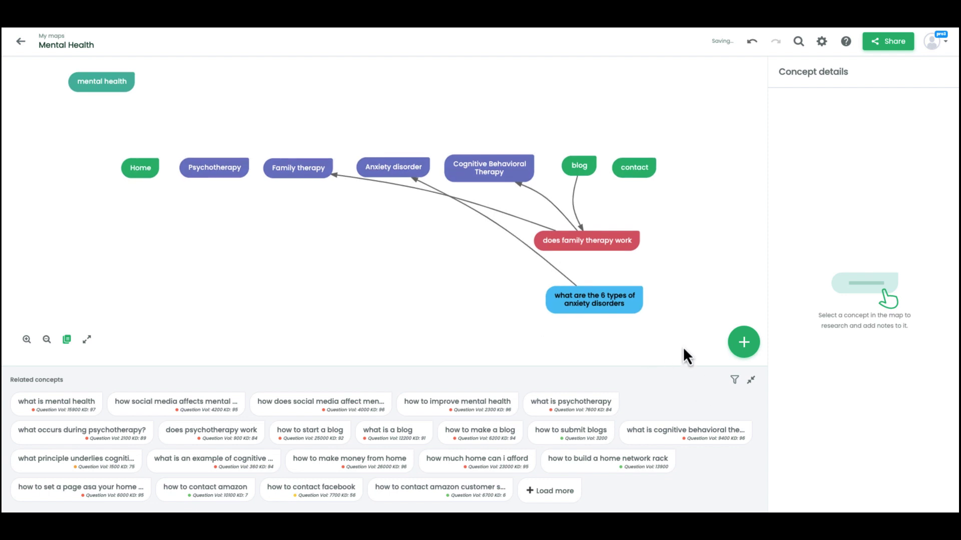
Look through the article suggestions for "does family therapy work", loading more suggestions at the end of the list.
click(616, 246)
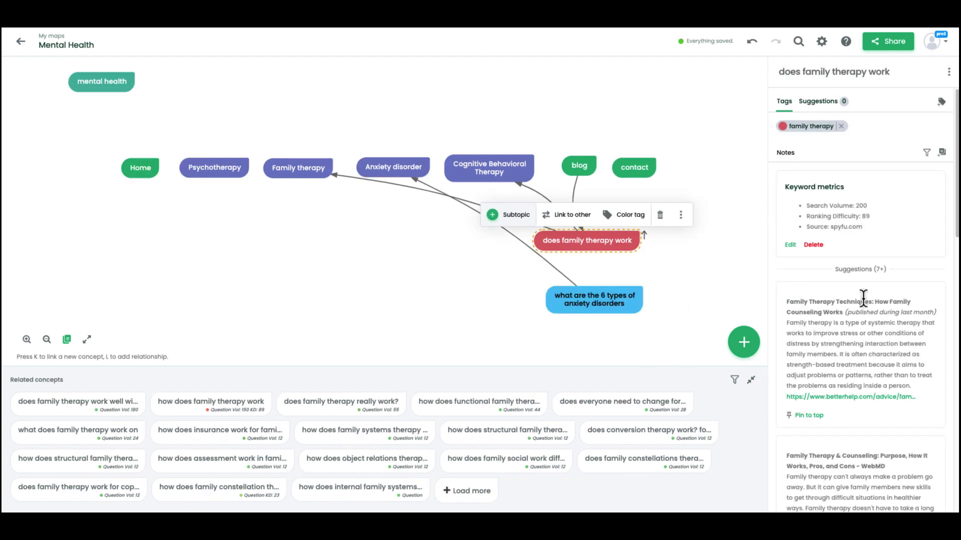
scroll(901, 303, down, 3)
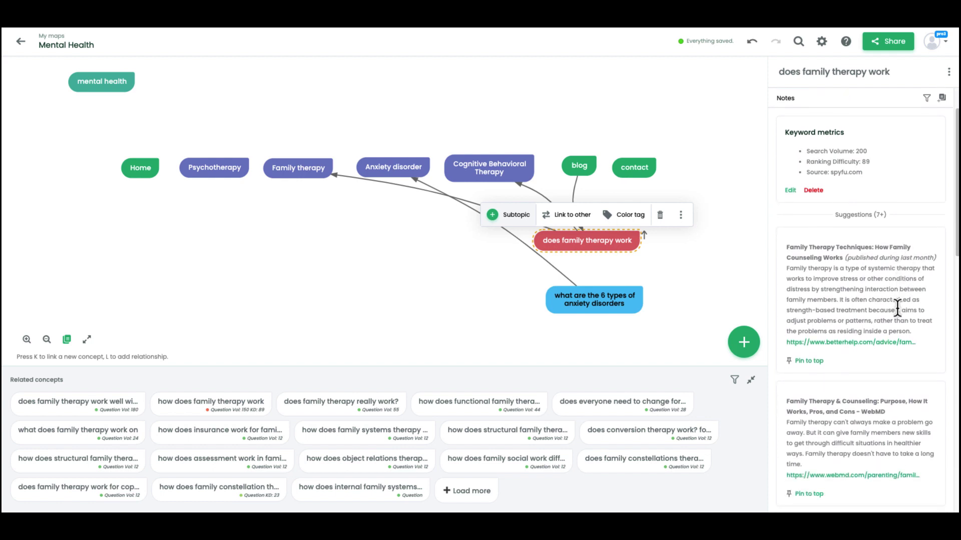
scroll(897, 308, down, 5)
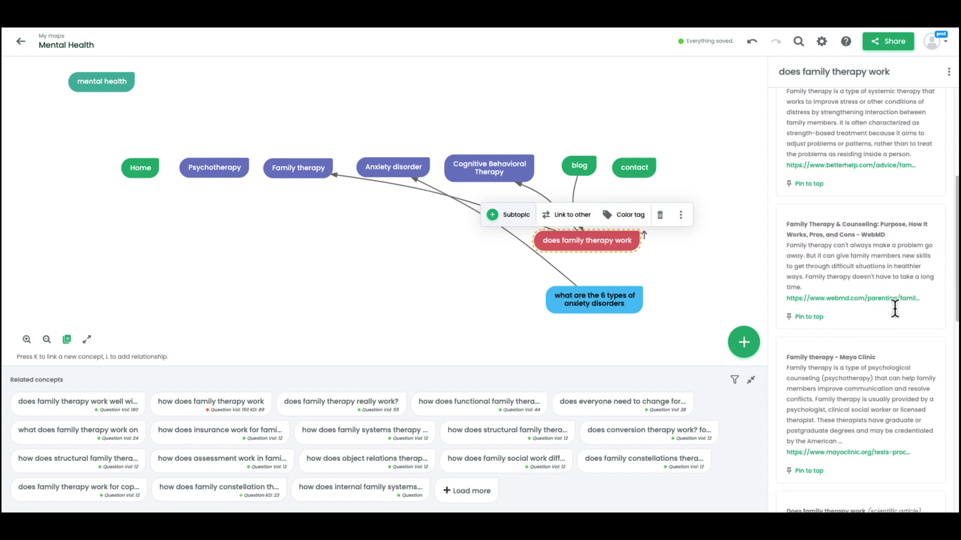
scroll(894, 309, down, 5)
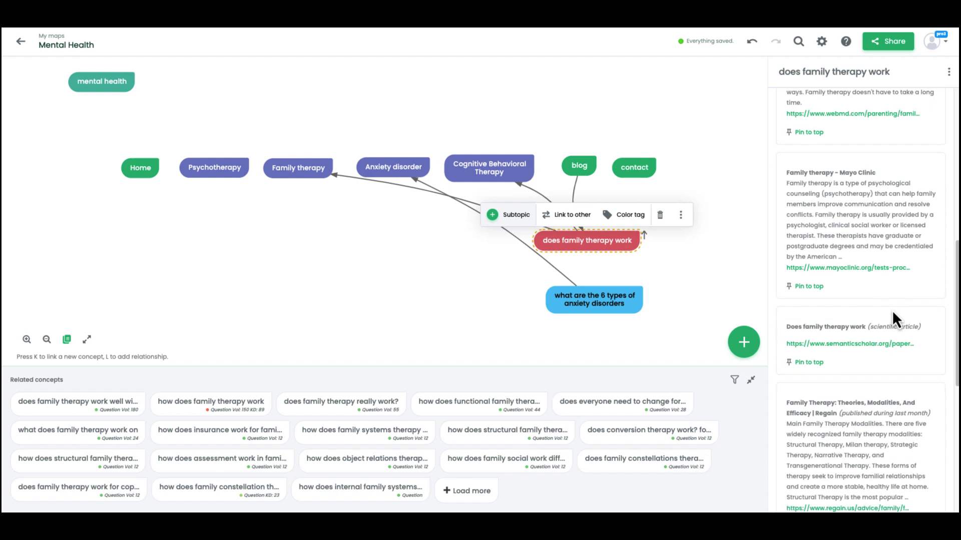
scroll(892, 311, down, 4)
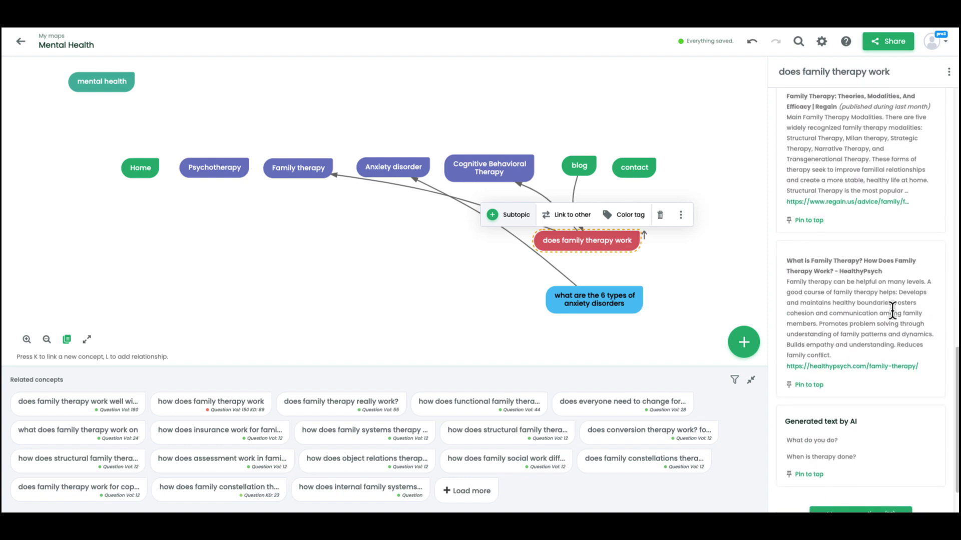
scroll(852, 454, down, 1)
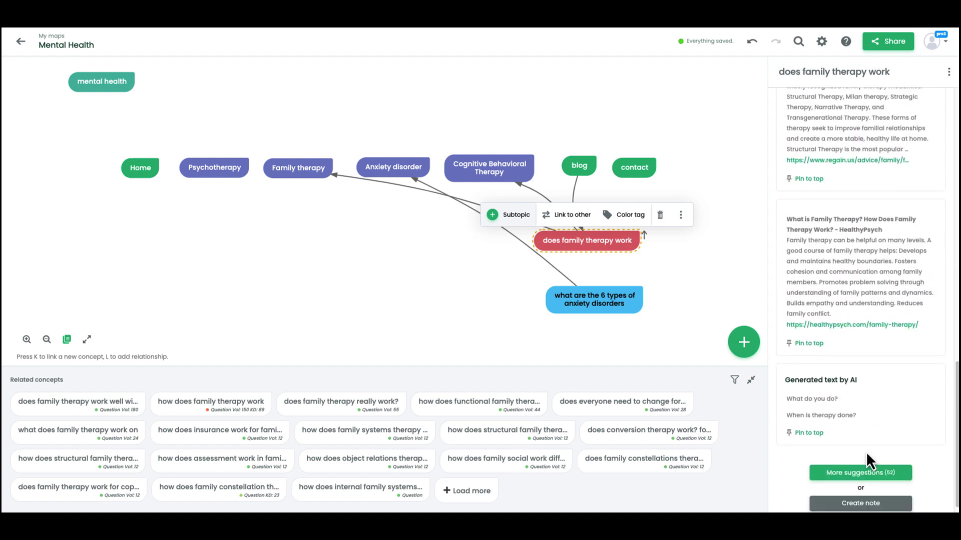
click(855, 478)
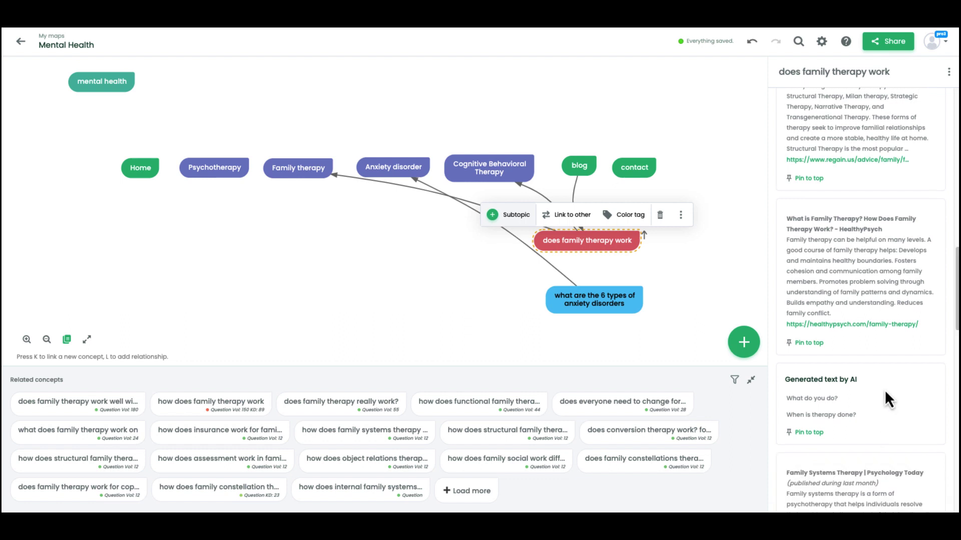
scroll(884, 390, down, 3)
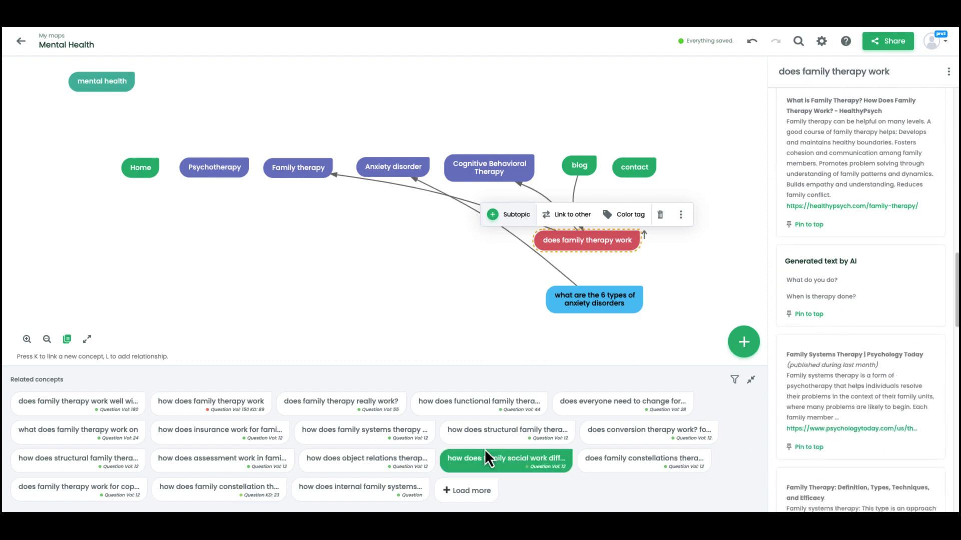
Request more related concepts for "does family therapy work" and browse the related questions for Cognitive Behavioral Therapy.
click(471, 491)
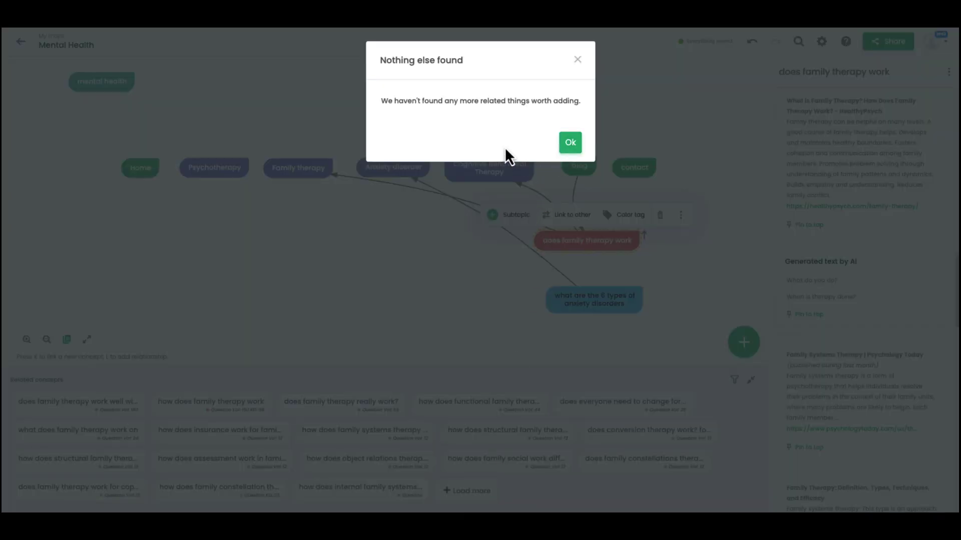
click(560, 145)
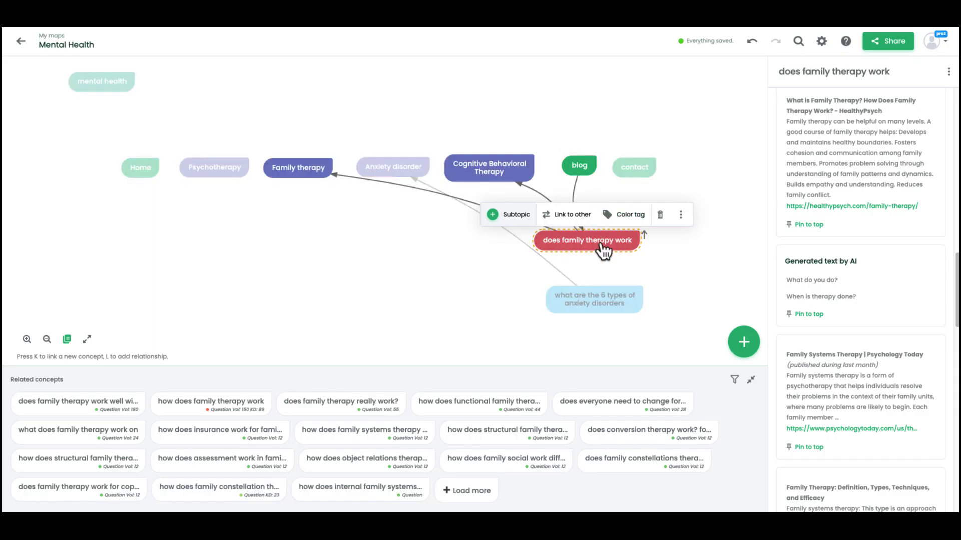
click(489, 170)
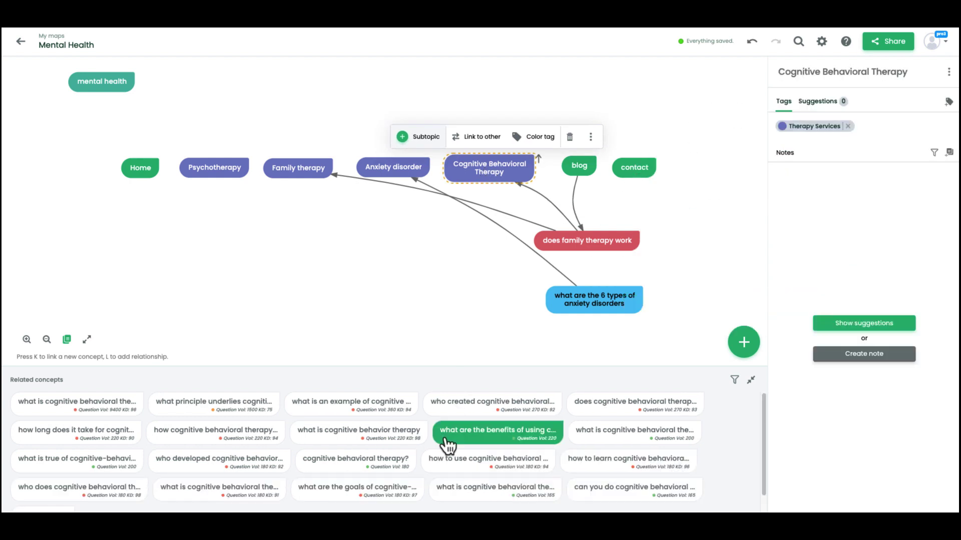
scroll(464, 493, down, 1)
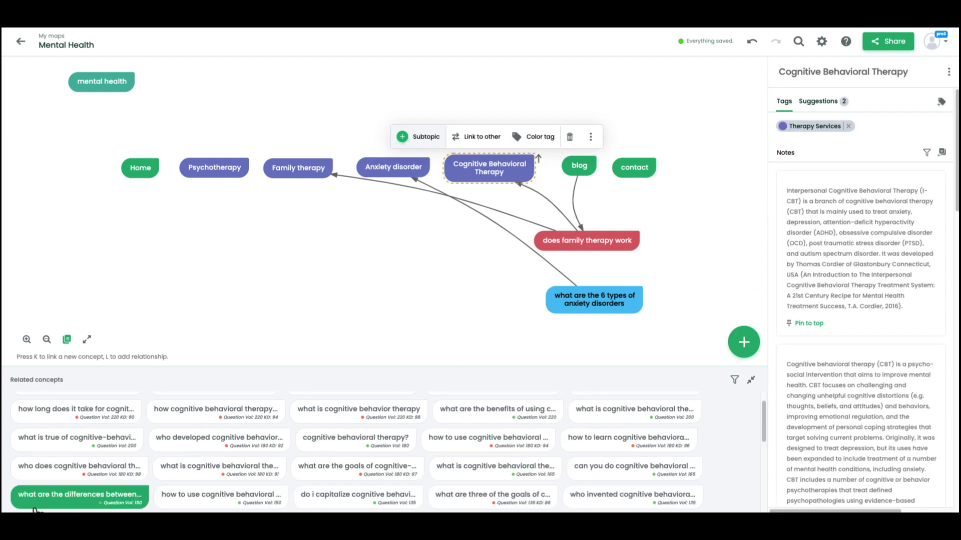
scroll(260, 480, down, 2)
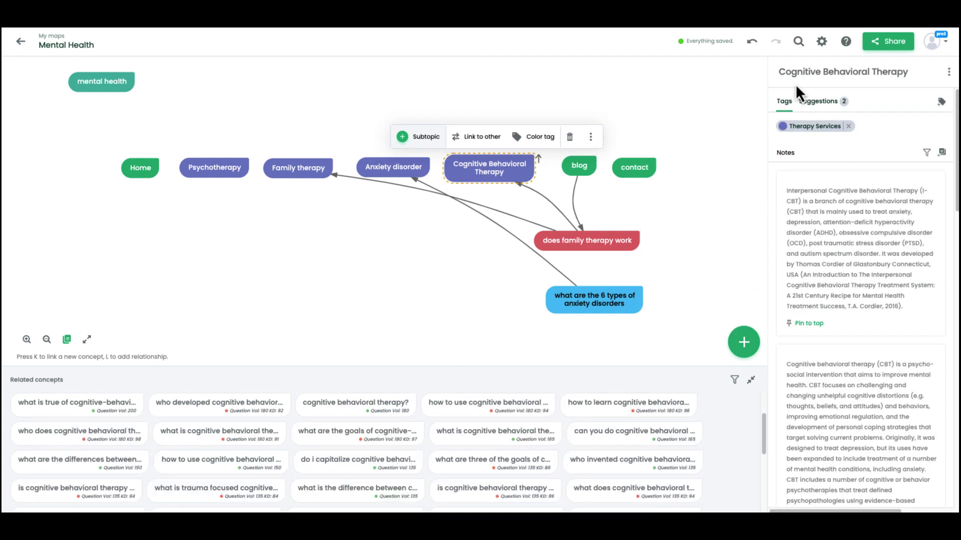
Check the account's current subscription limits, then return to the map.
click(934, 41)
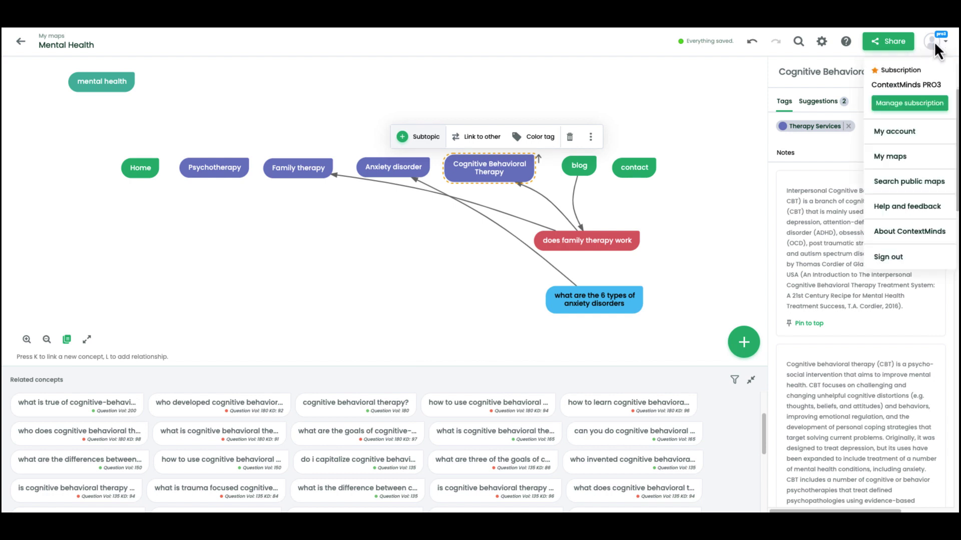
click(905, 104)
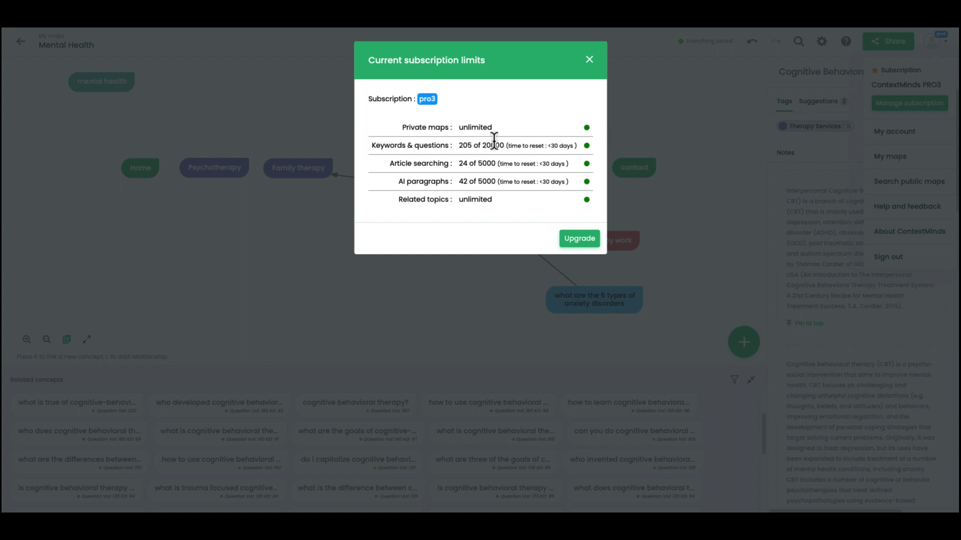
click(591, 65)
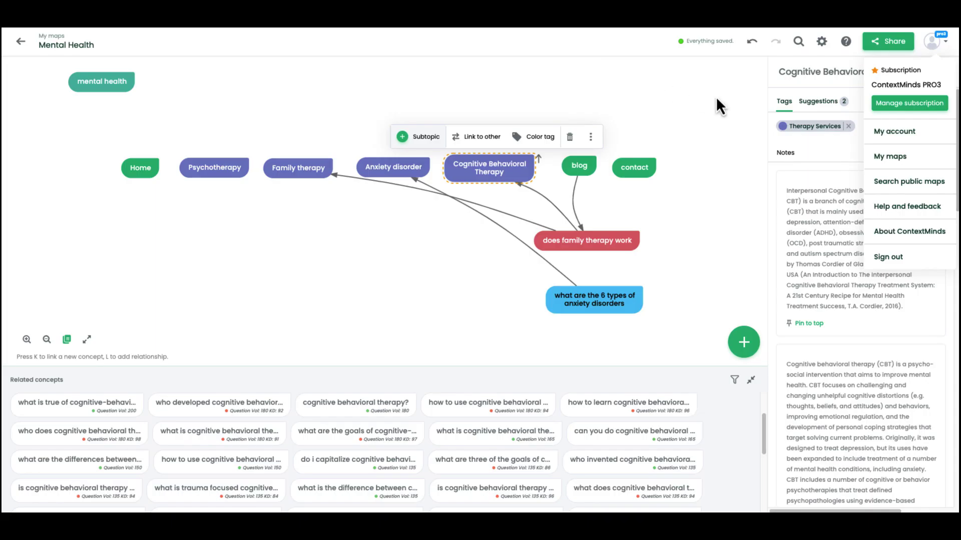
click(717, 96)
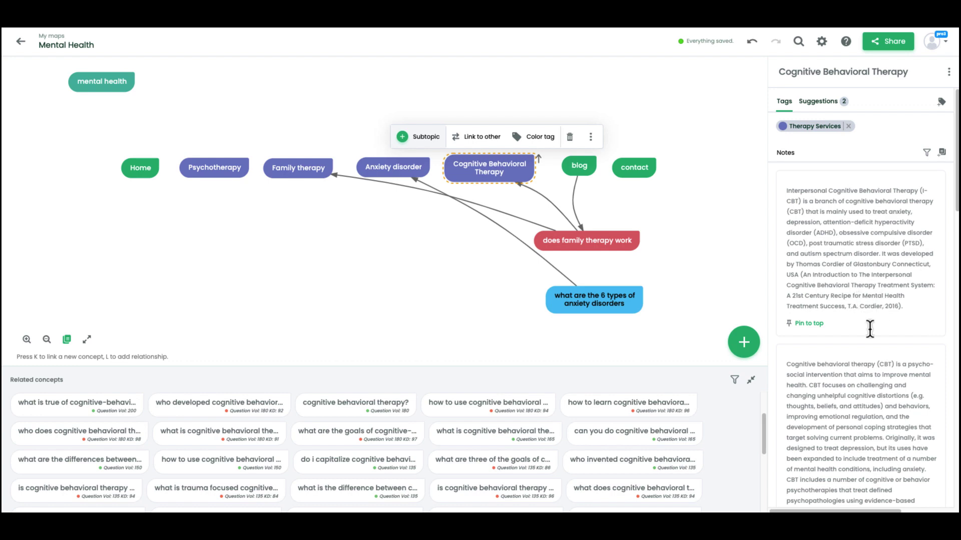
Browse the Cognitive Behavioral Therapy article suggestions, and open and read the WebMD article suggested for "does family therapy work".
scroll(869, 355, down, 10)
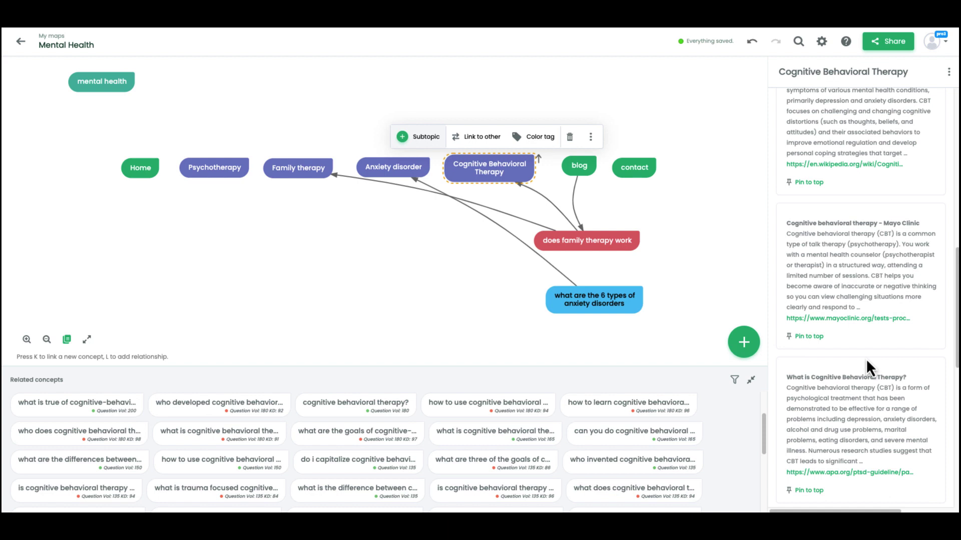
click(576, 252)
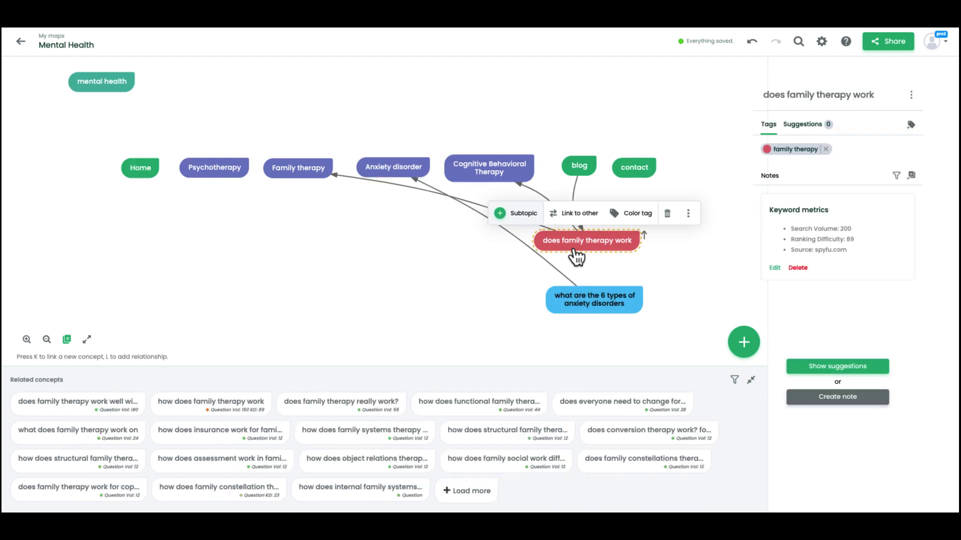
drag(595, 251, 598, 250)
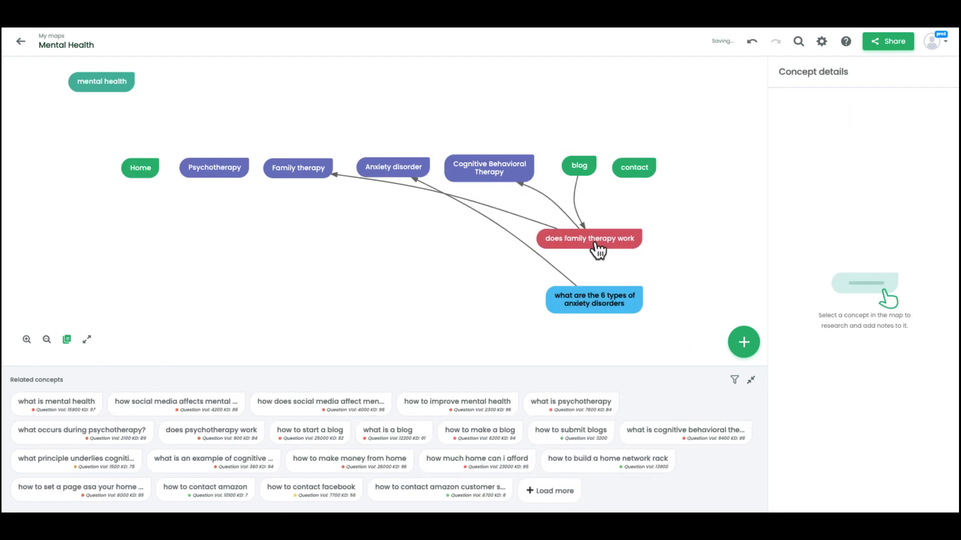
click(597, 250)
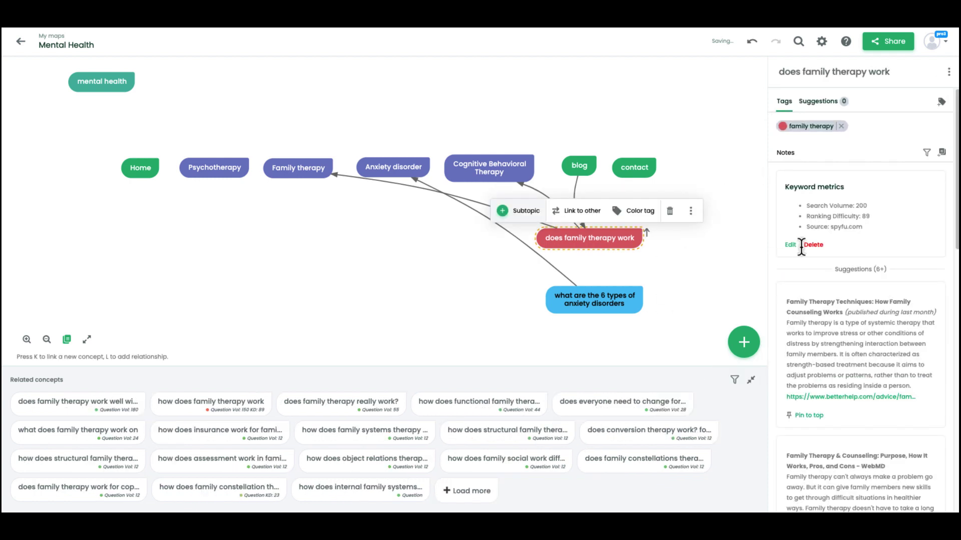
scroll(860, 305, down, 3)
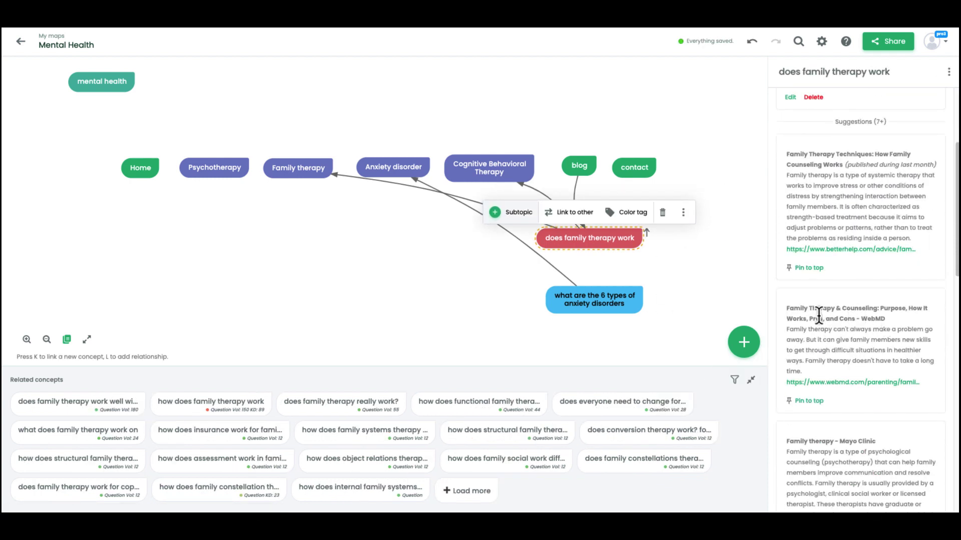
click(848, 383)
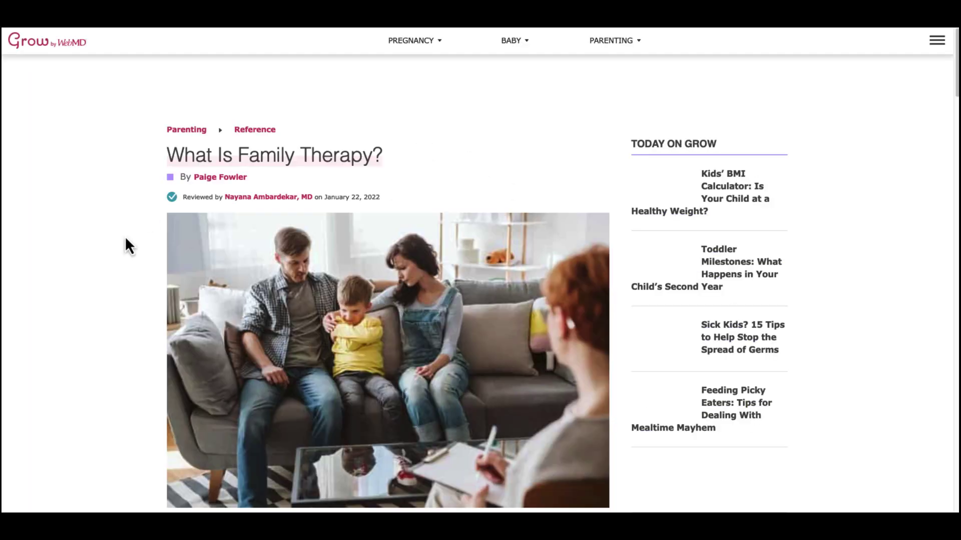
scroll(127, 258, down, 10)
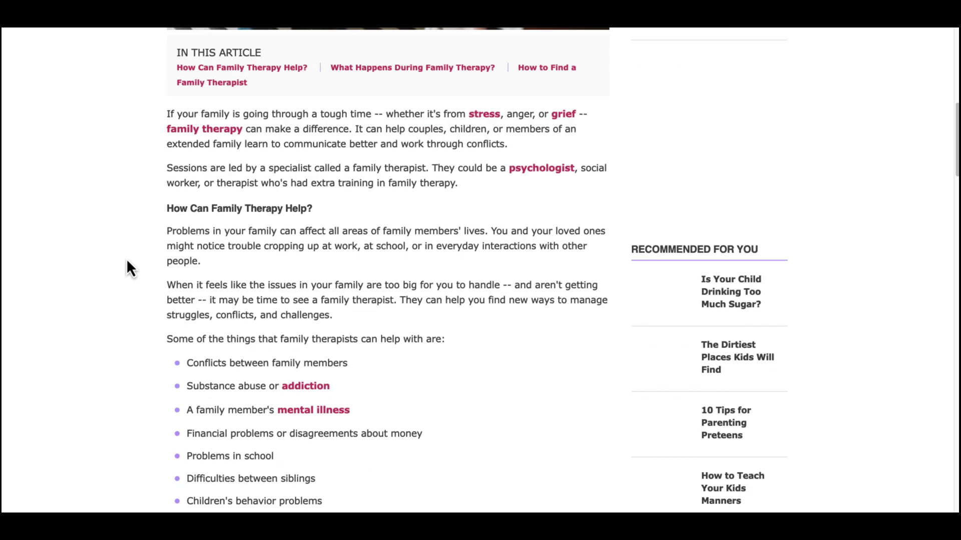
scroll(126, 259, down, 3)
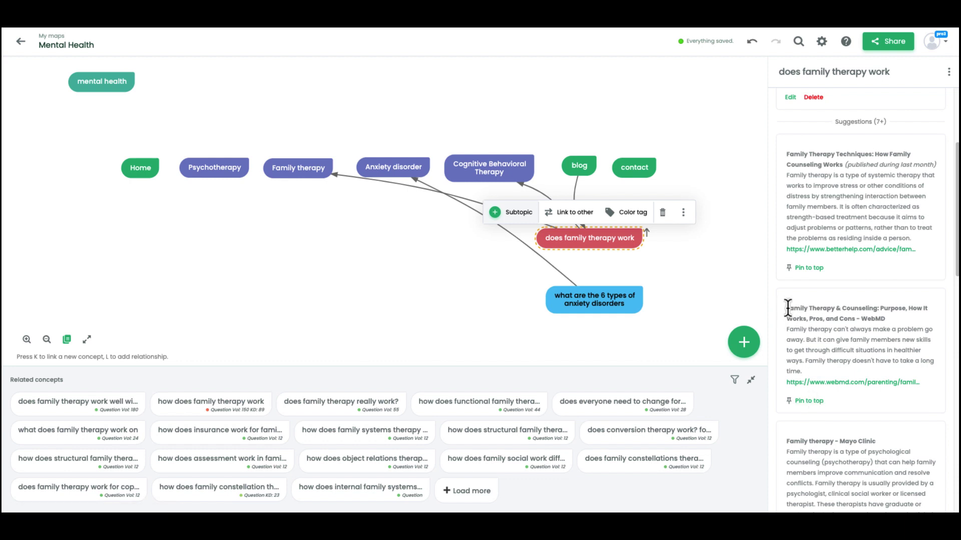
drag(784, 308, 803, 374)
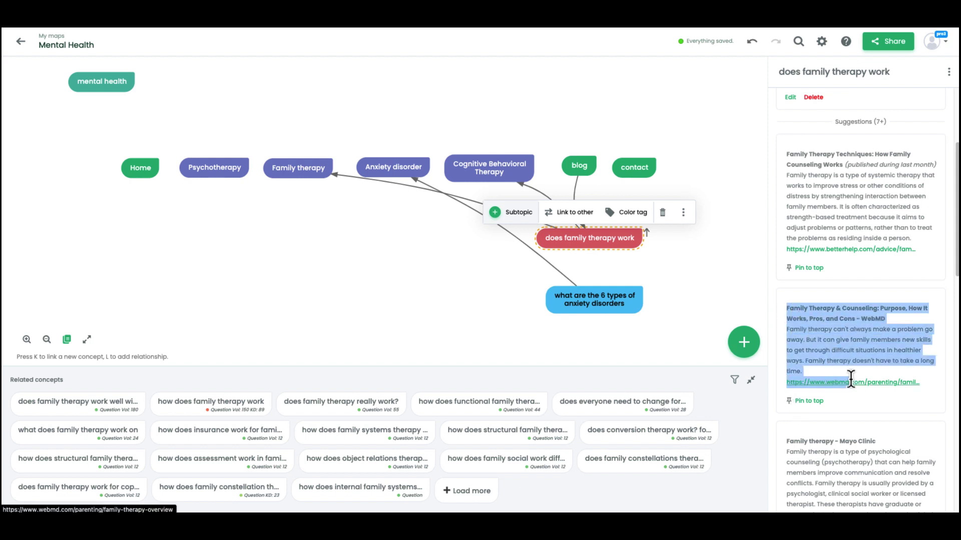
click(827, 393)
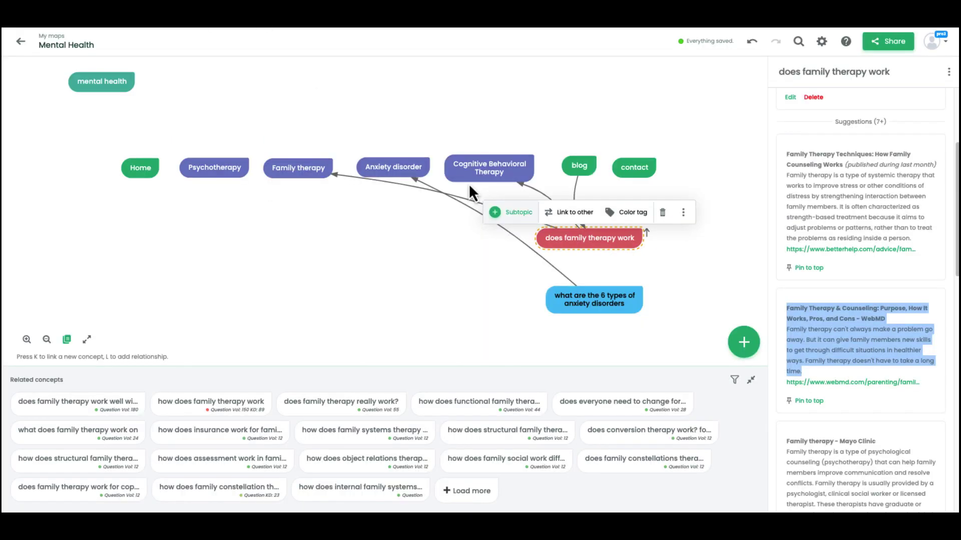
click(683, 213)
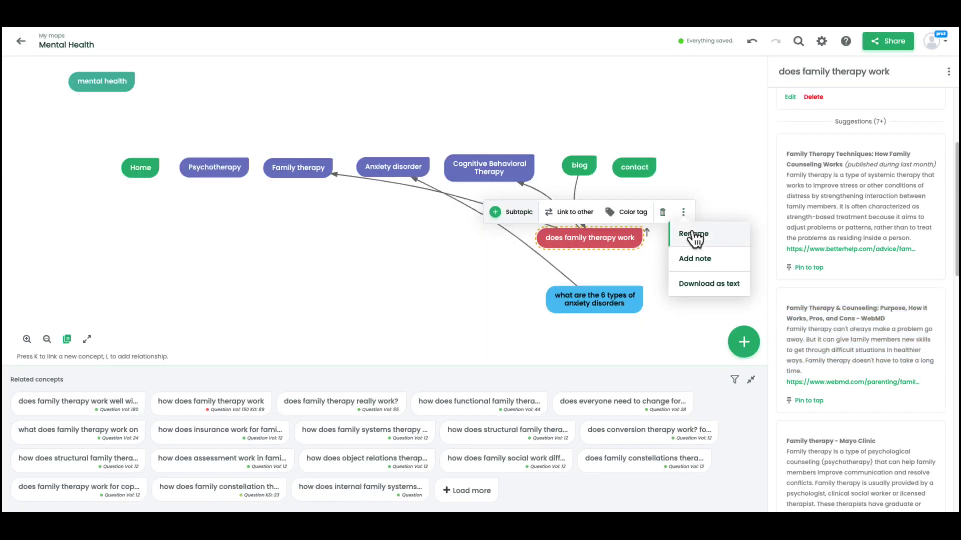
click(693, 257)
text(https://www.webmd.com/parenting/family-therapy-overview)
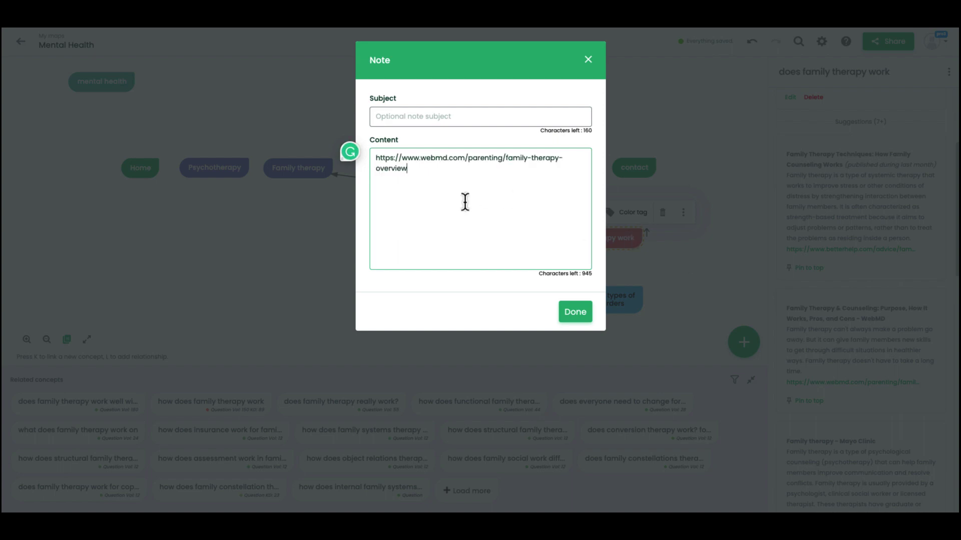
click(579, 318)
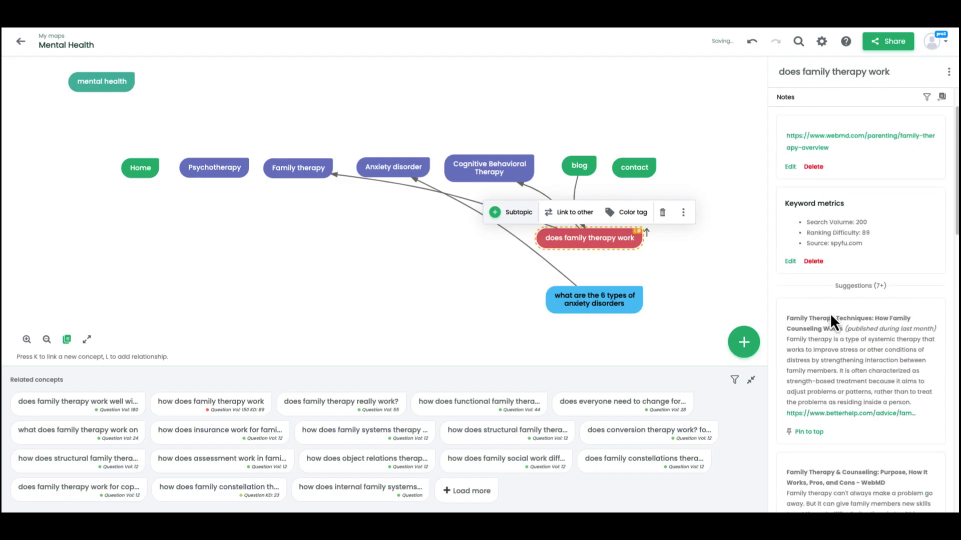
View the Semantic Scholar paper suggested for "does family therapy work" and add its link below the WebMD link in the concept's note.
scroll(830, 314, down, 10)
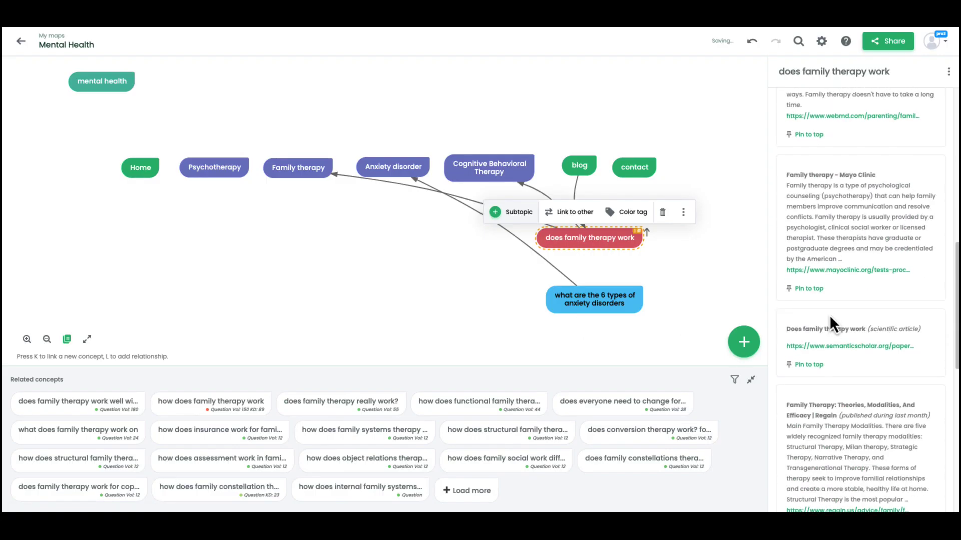
scroll(830, 316, down, 2)
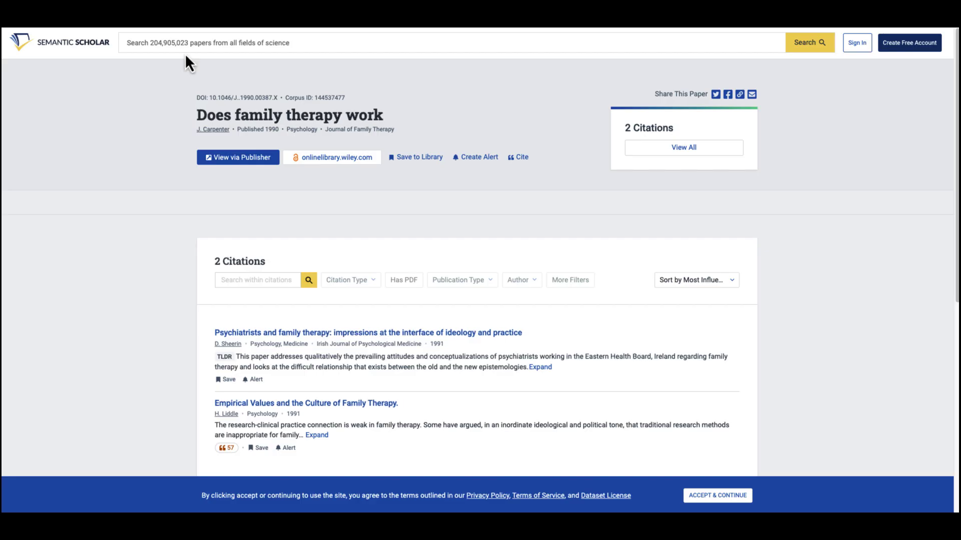
scroll(353, 339, down, 3)
scroll(351, 338, down, 4)
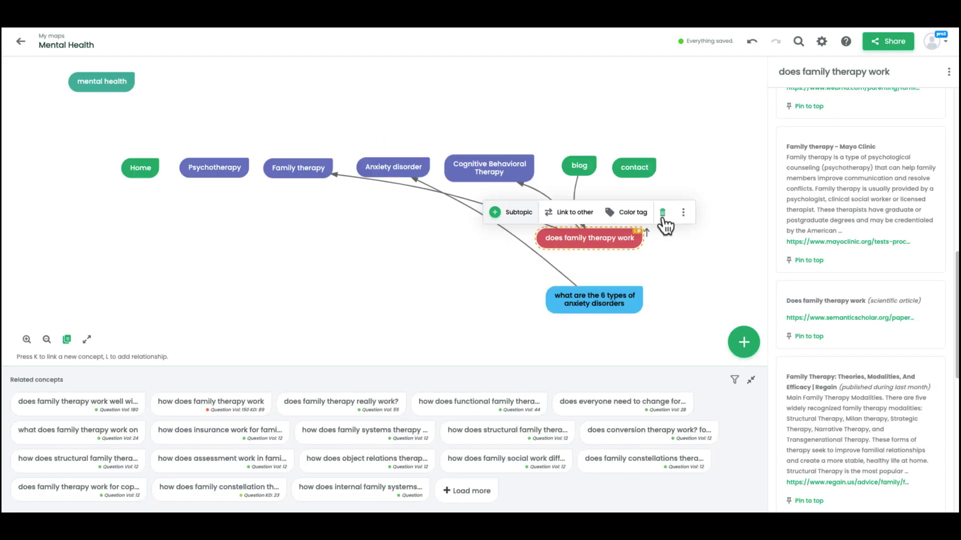
click(605, 243)
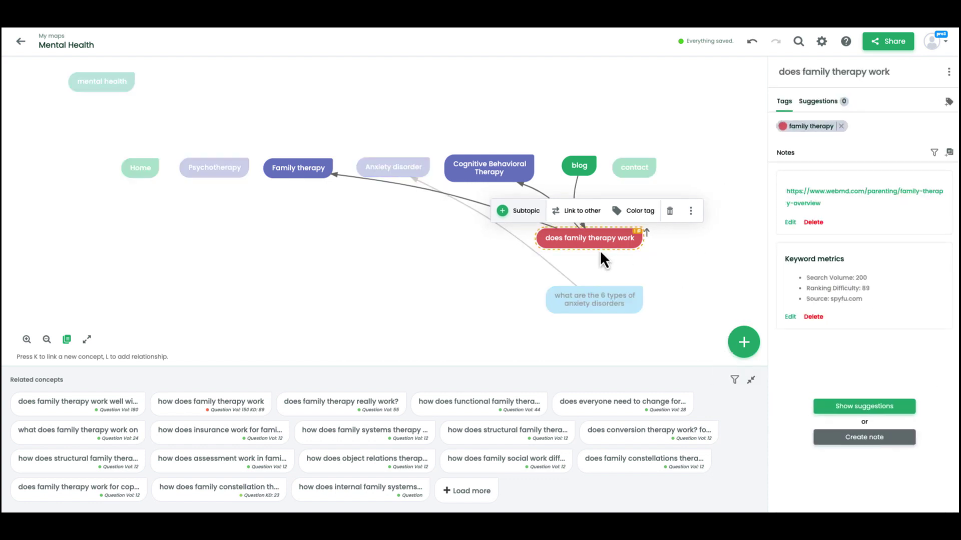
click(790, 222)
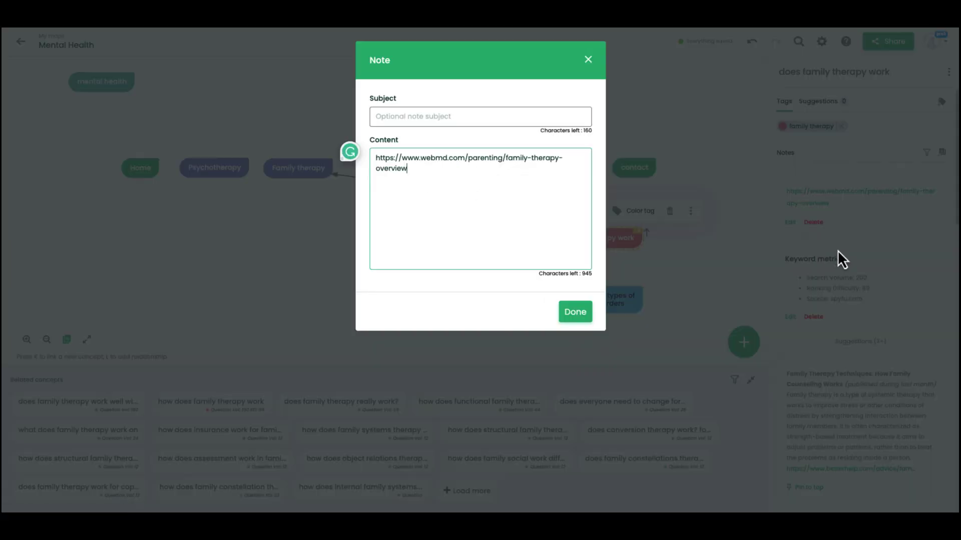
text(https://www.semanticscholar.org/paper/Does-family-therapy-work-Carpenter/9bda941bd58dba809e156cb332a8a44508c07cf3)
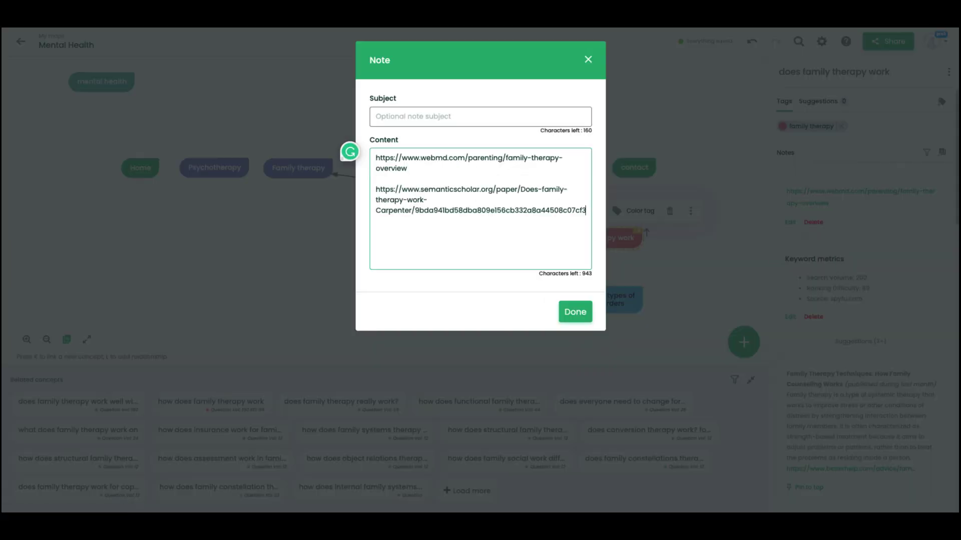
click(570, 315)
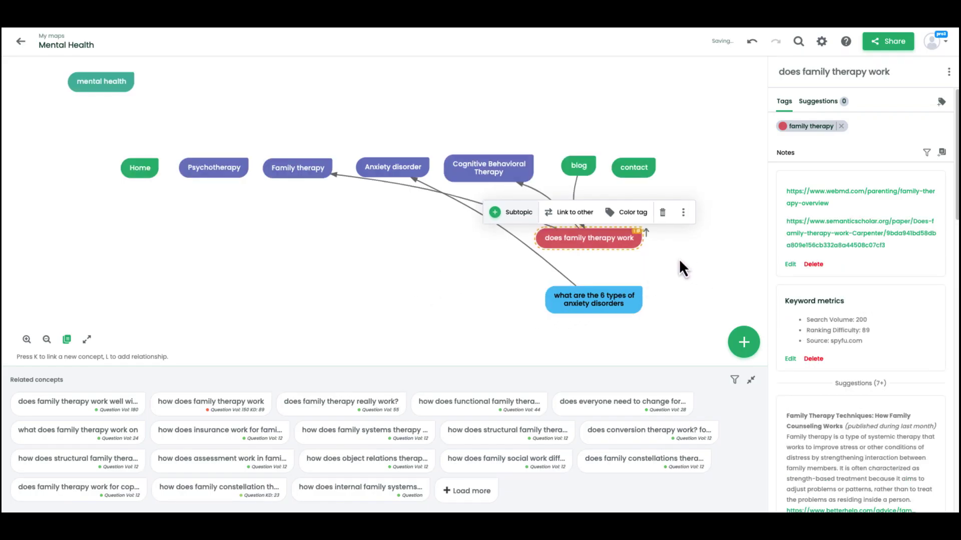
Look over the map's sharing dialog, its settings, and the available export and copy actions, then return to the map.
click(605, 241)
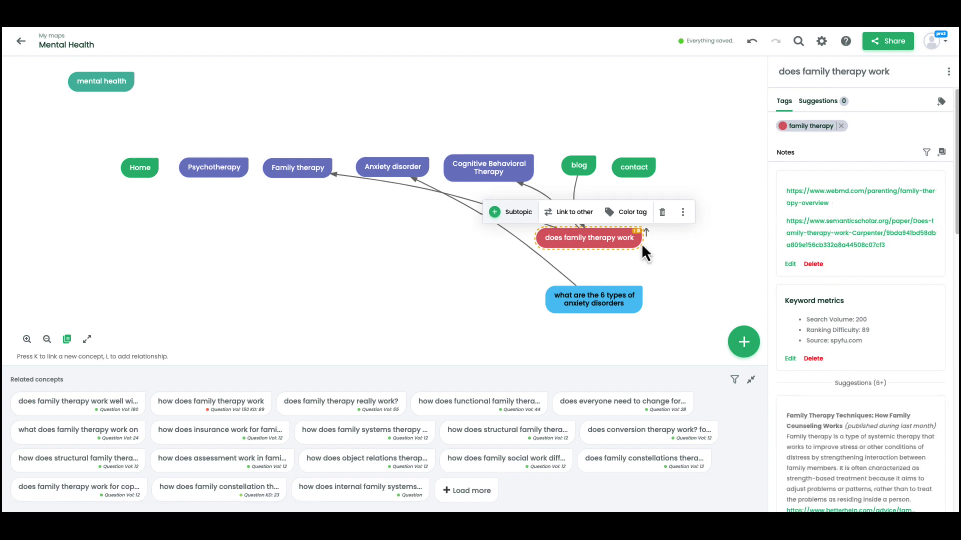
click(599, 249)
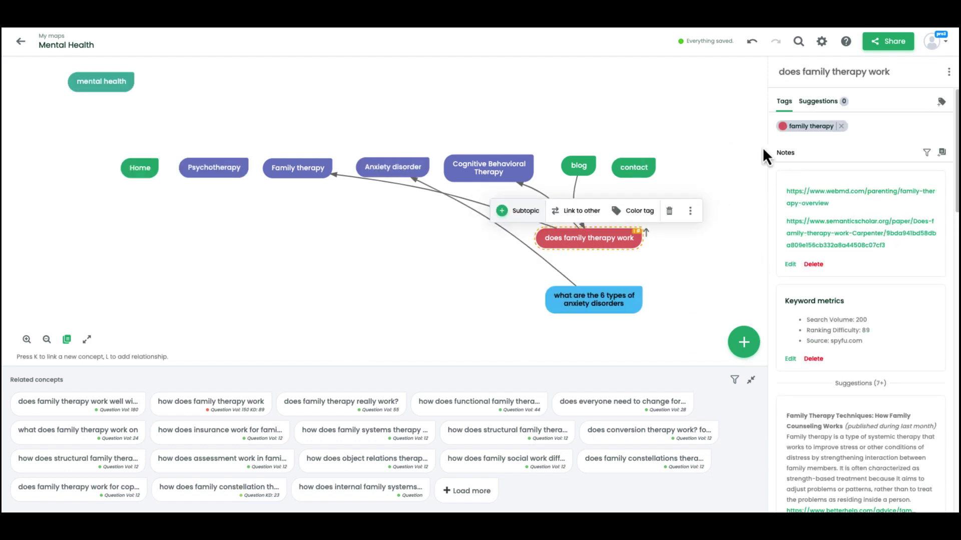
click(894, 42)
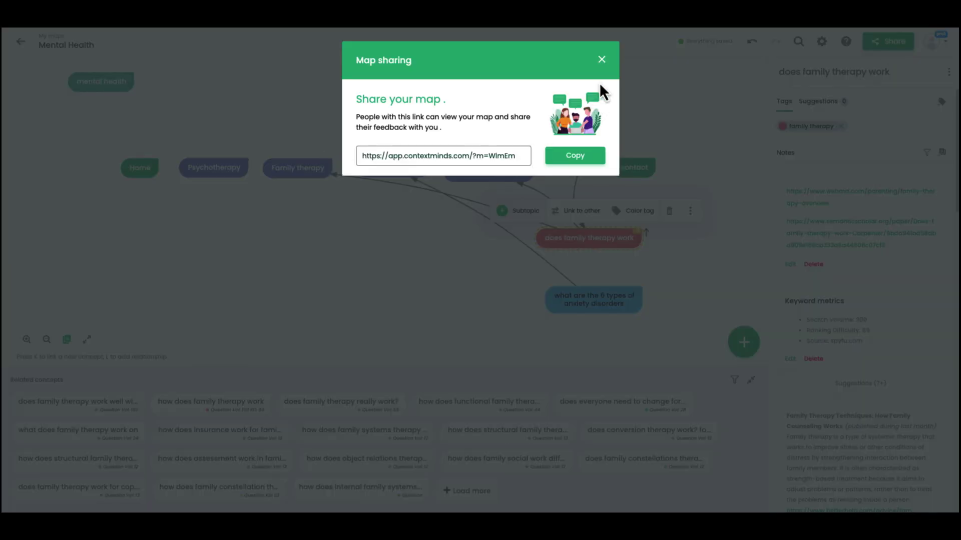
click(601, 60)
click(821, 42)
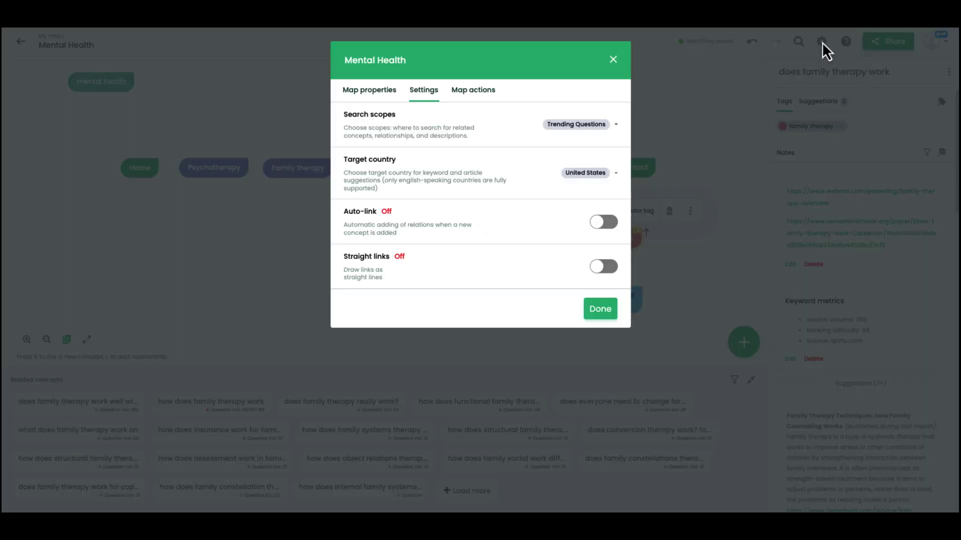
click(476, 94)
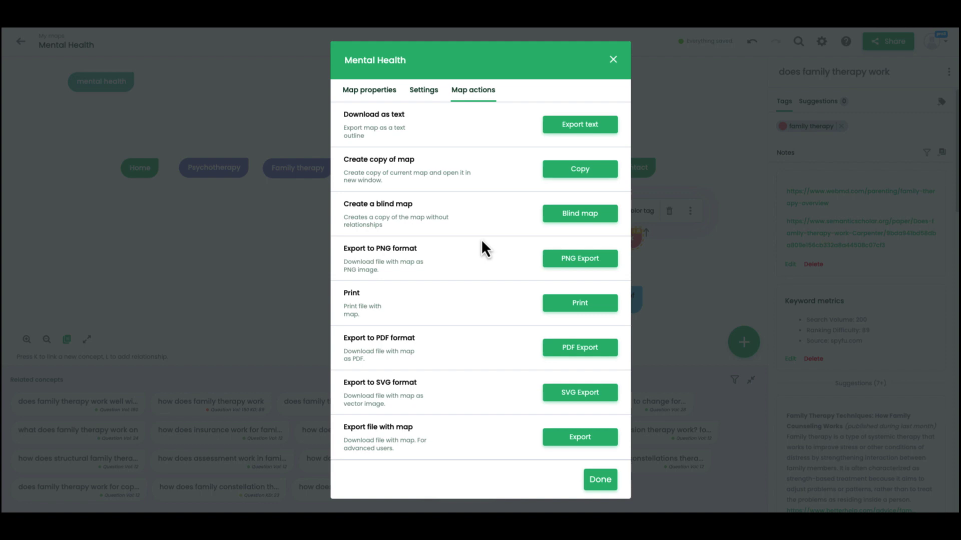
click(613, 62)
click(620, 244)
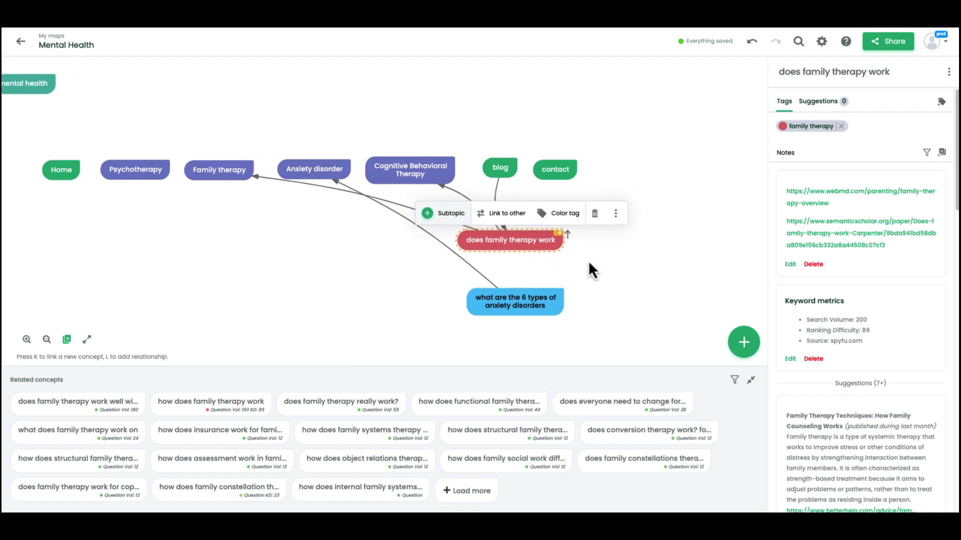
click(443, 238)
click(442, 238)
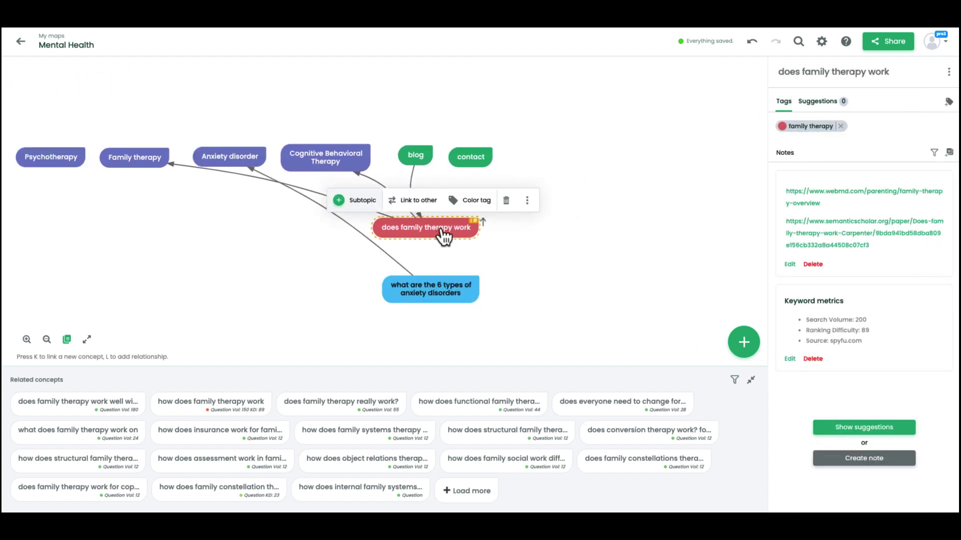
click(448, 237)
drag(448, 238, 451, 238)
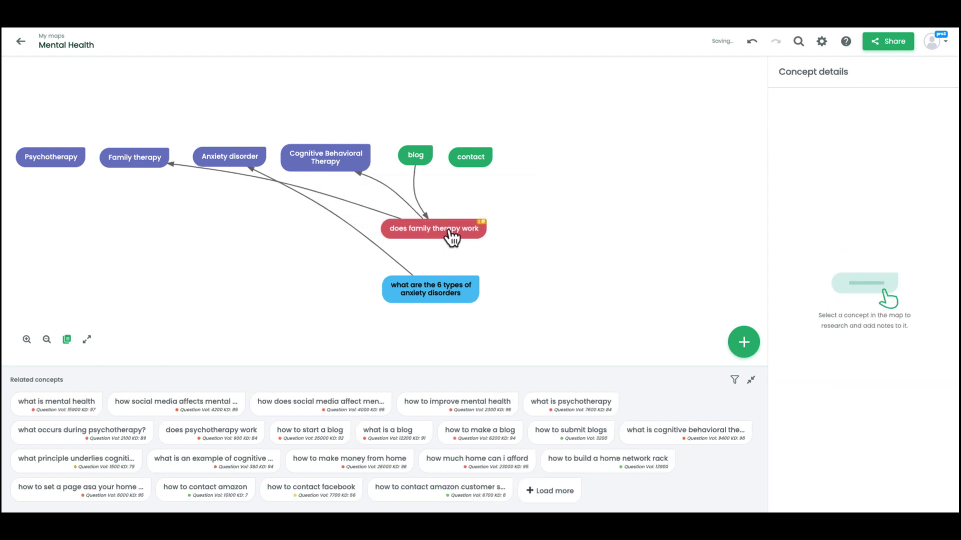
Nest the related question "what does family therapy work on" inside the "does family therapy work" concept.
click(452, 237)
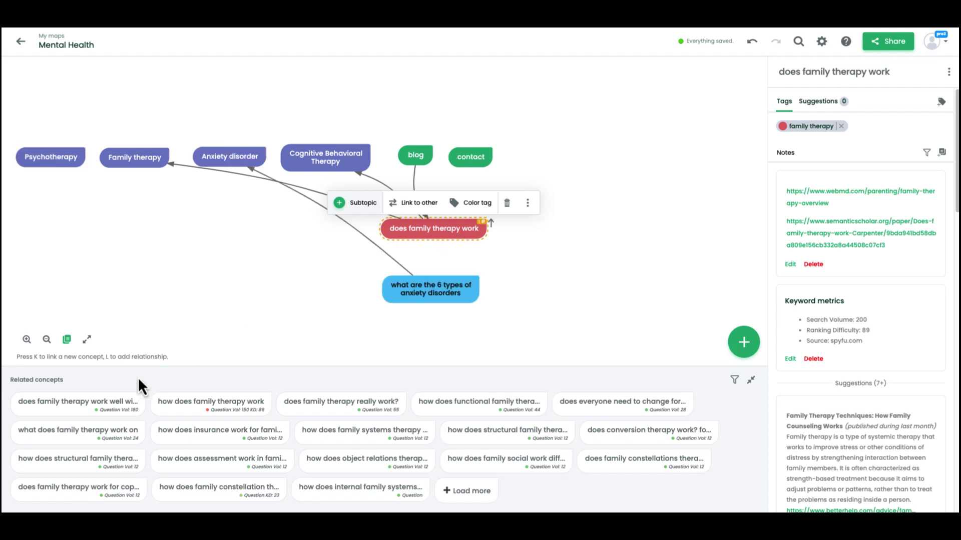
click(70, 443)
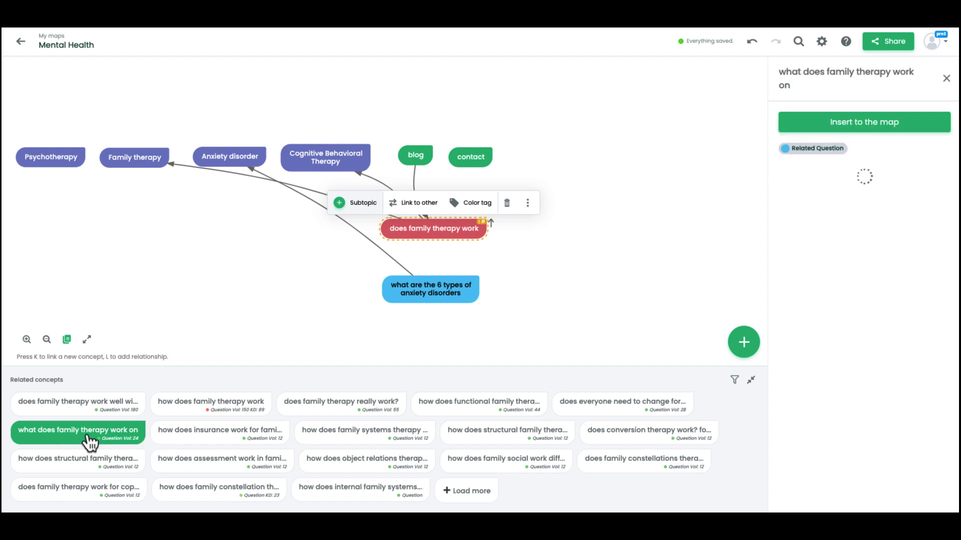
drag(84, 444, 427, 259)
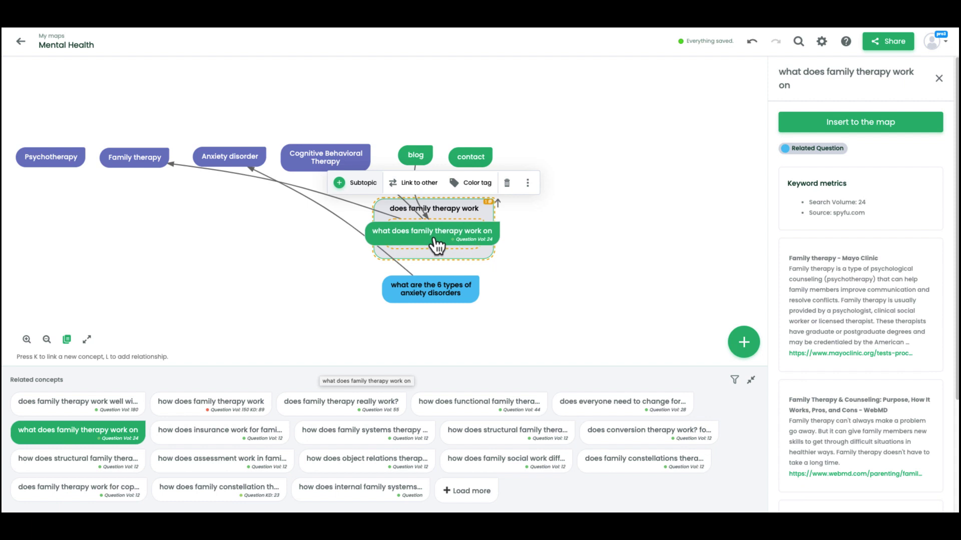
click(550, 256)
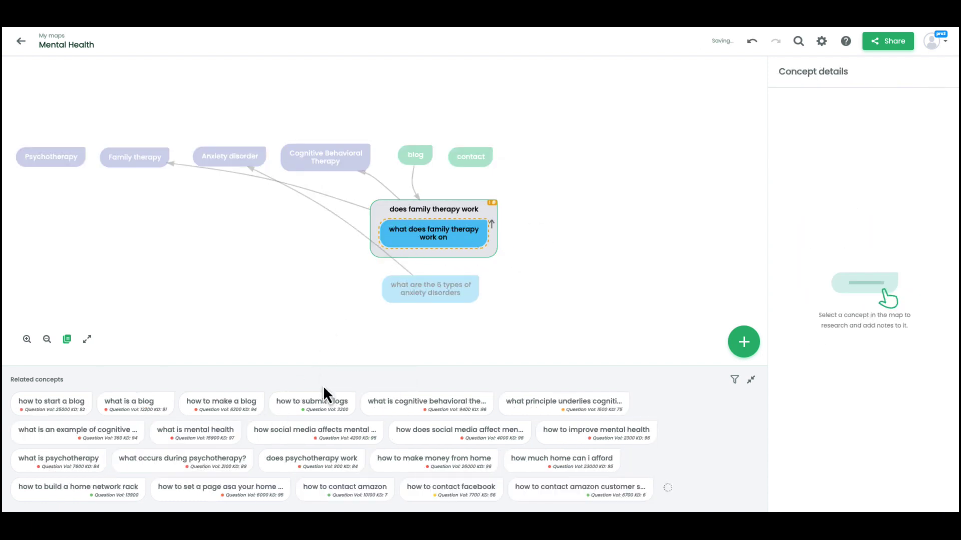
Nest "how does internal family systems therapy work" inside "does family therapy work" and move the 6 types of anxiety disorders question below the group.
click(422, 234)
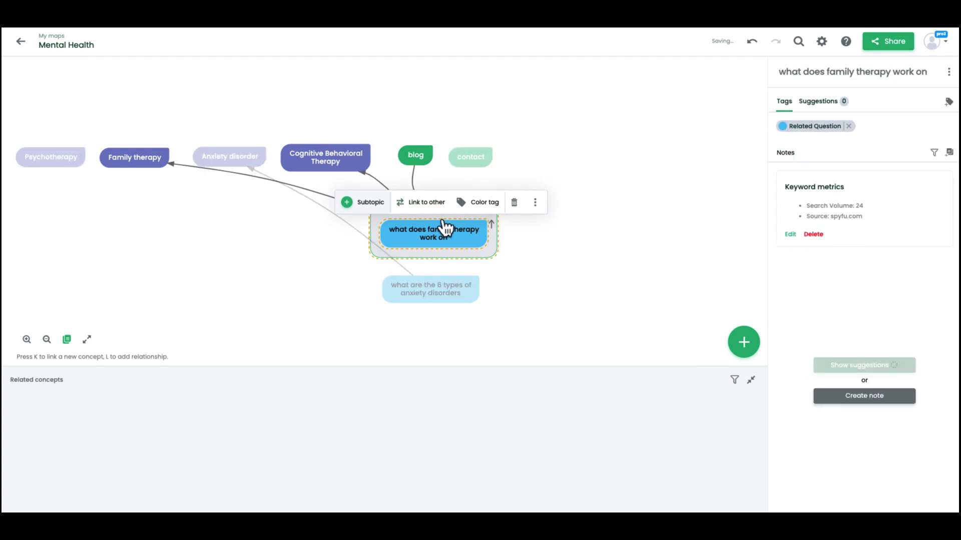
click(462, 218)
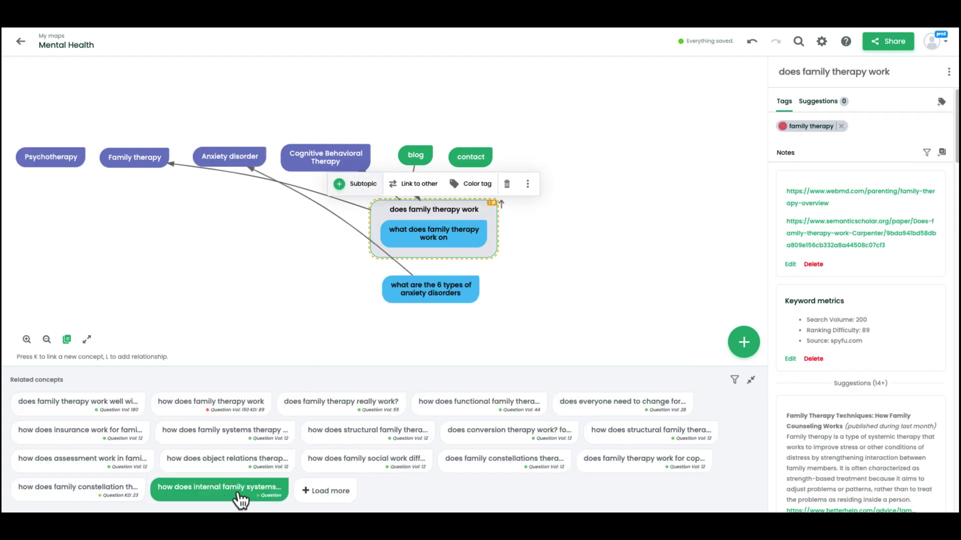
drag(241, 499, 483, 244)
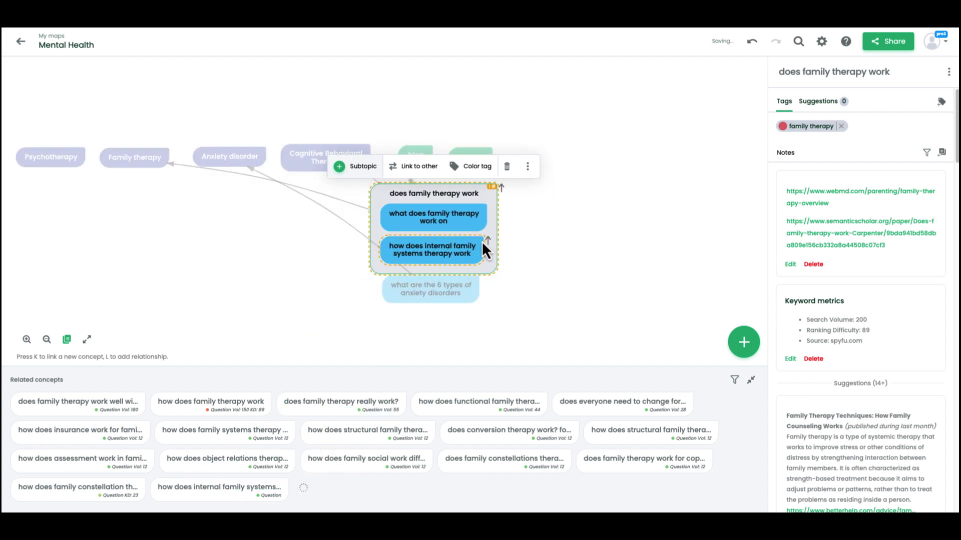
click(538, 210)
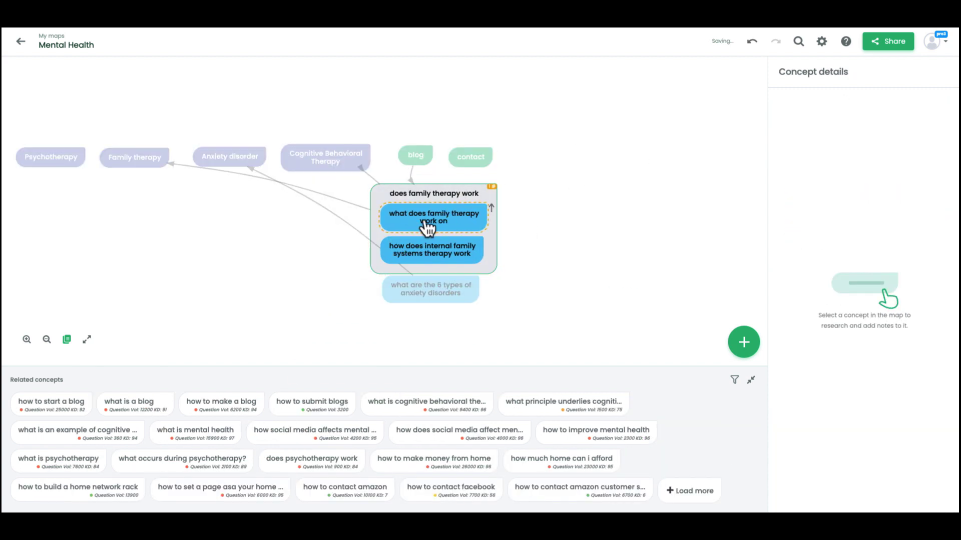
drag(434, 300, 439, 326)
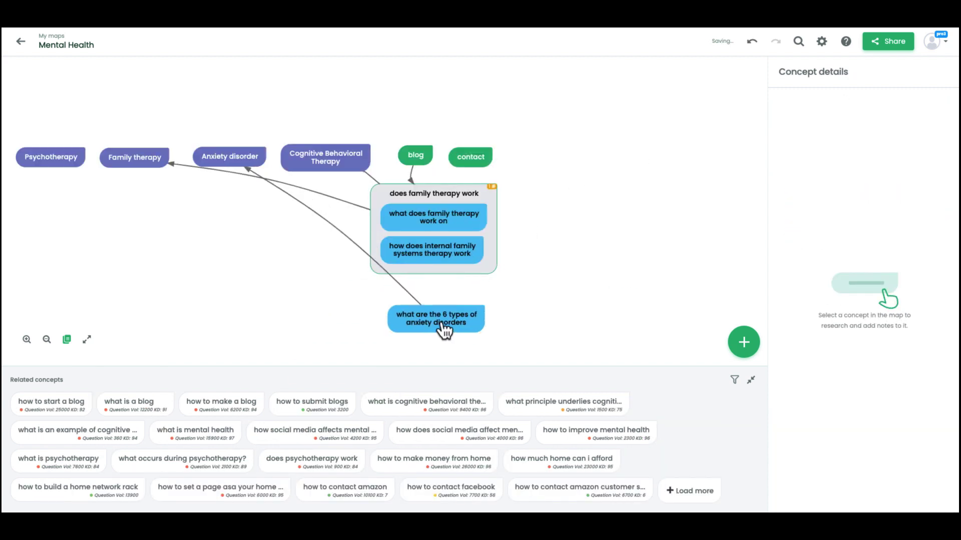
Tag the nested question "what does family therapy work on" with family therapy and remove its Related Question tag.
click(460, 215)
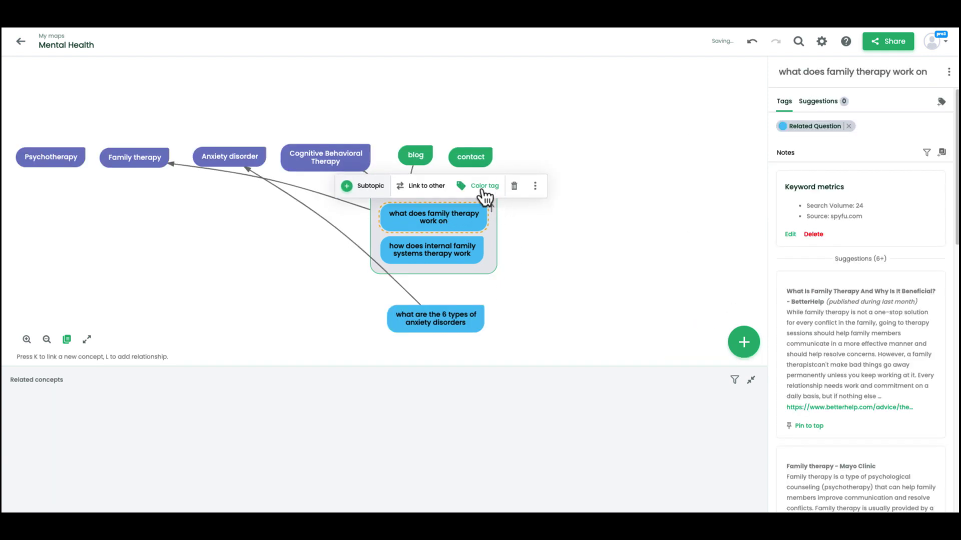
click(482, 190)
click(524, 169)
shift+click(430, 258)
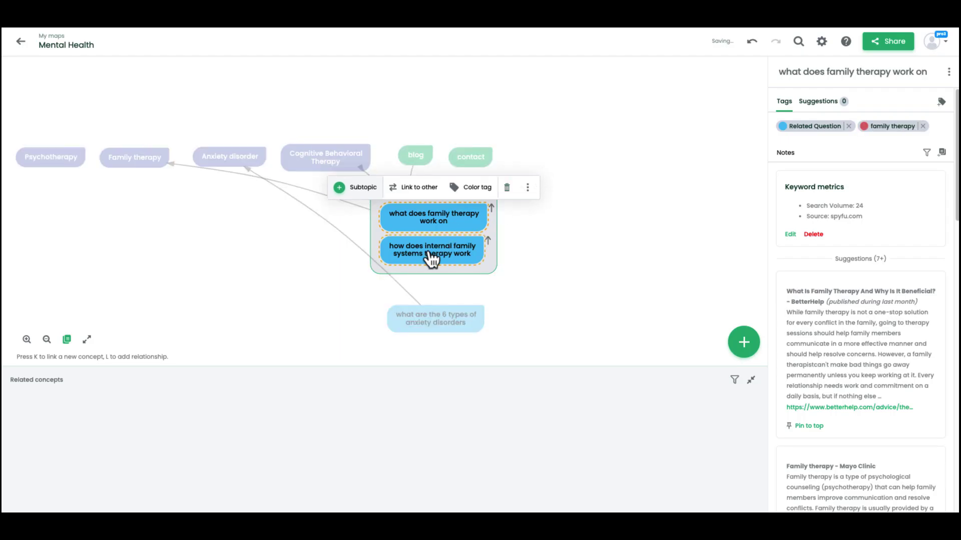
click(848, 126)
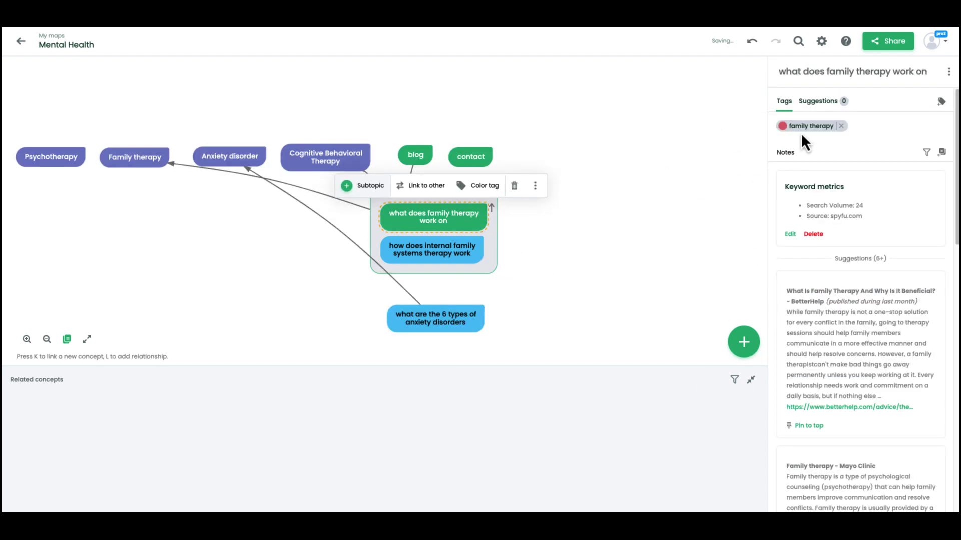
Replace the Related Question tag on "how does internal family systems therapy work" with the family therapy tag.
click(431, 252)
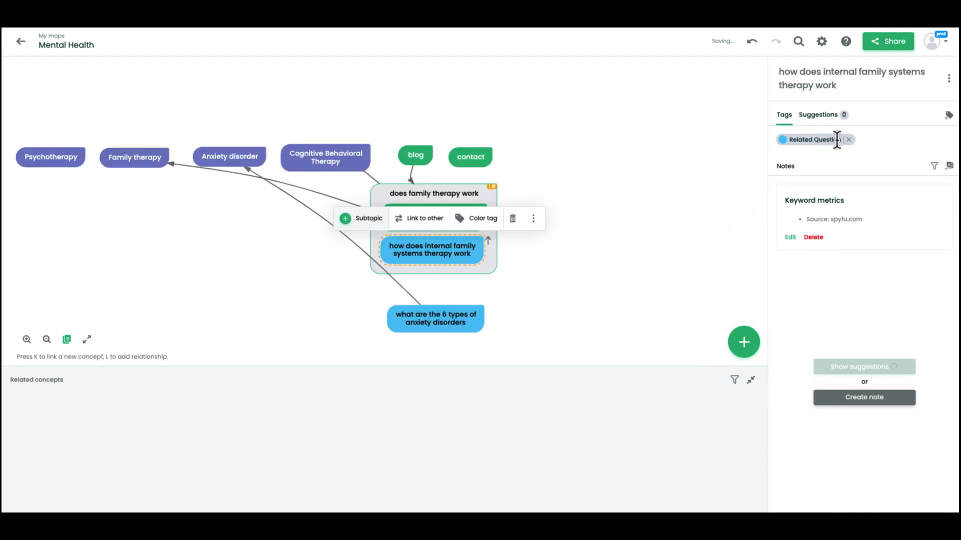
click(849, 140)
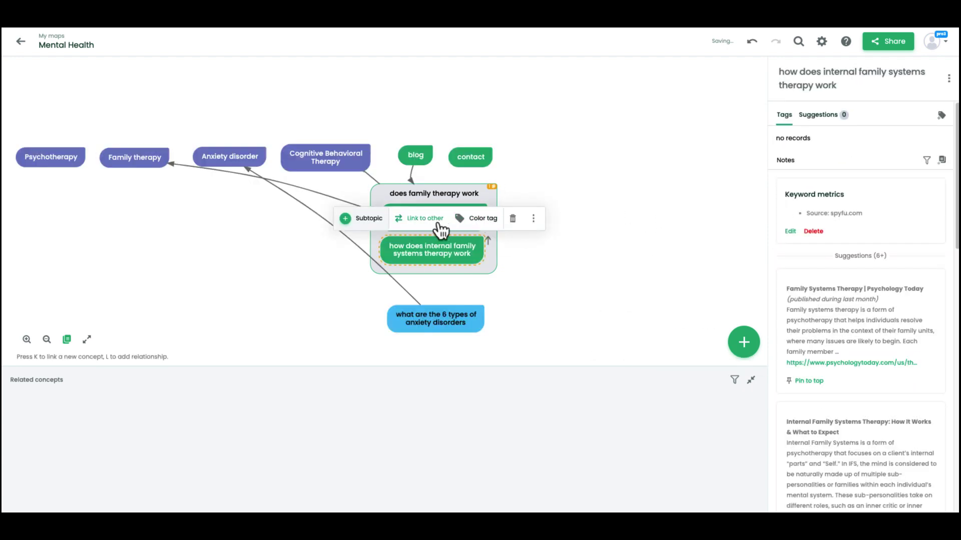
click(482, 218)
click(467, 168)
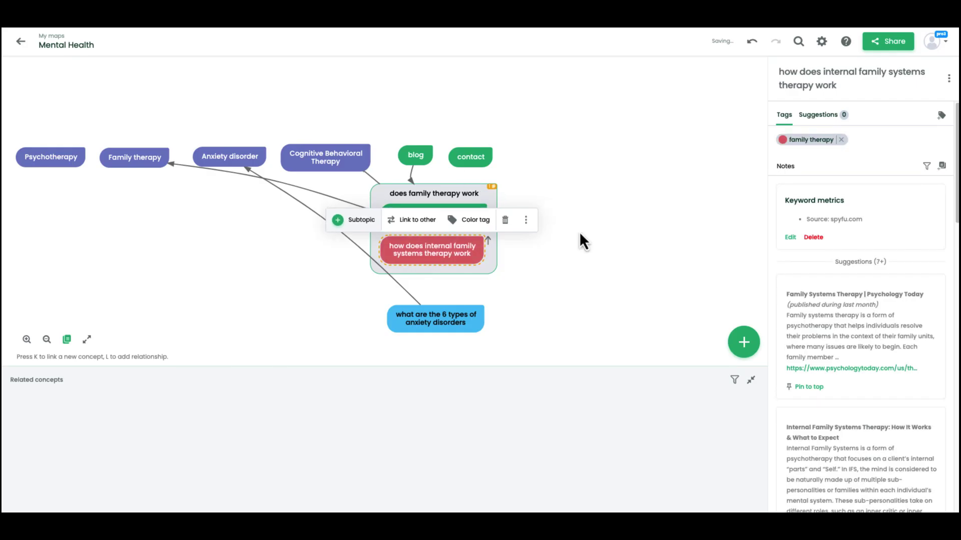
click(578, 232)
Remove and reapply the family therapy tag on "what does family therapy work on" to give it the tag's red color.
click(444, 224)
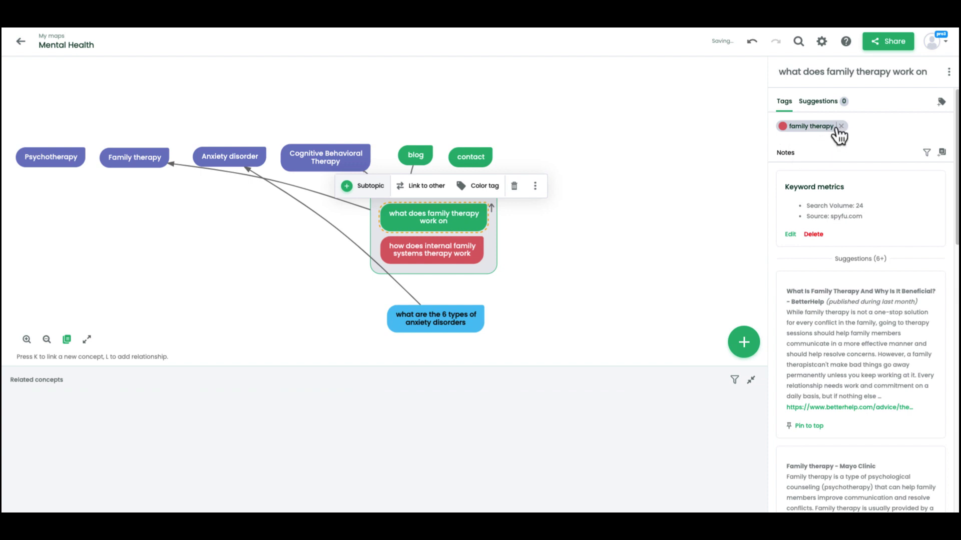
click(838, 129)
click(627, 215)
click(418, 221)
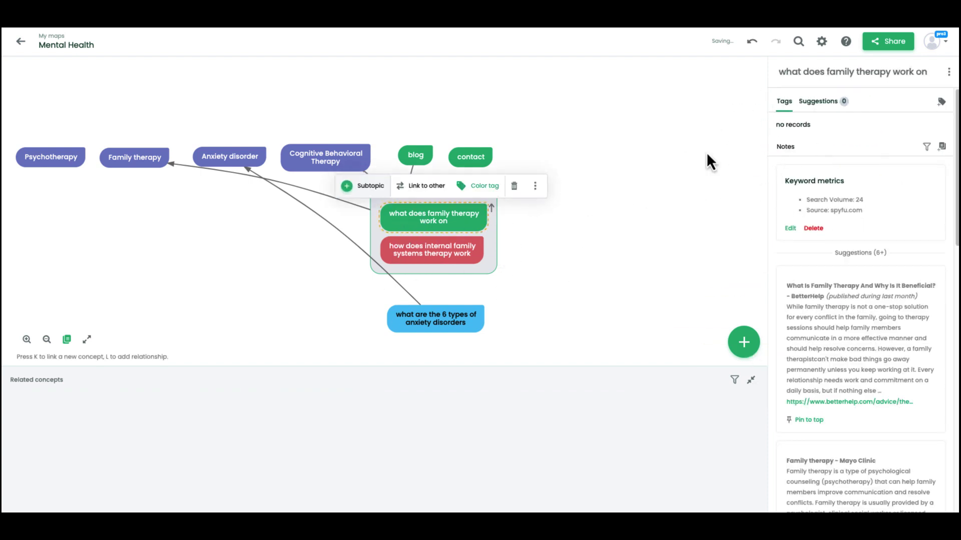
click(480, 186)
click(470, 168)
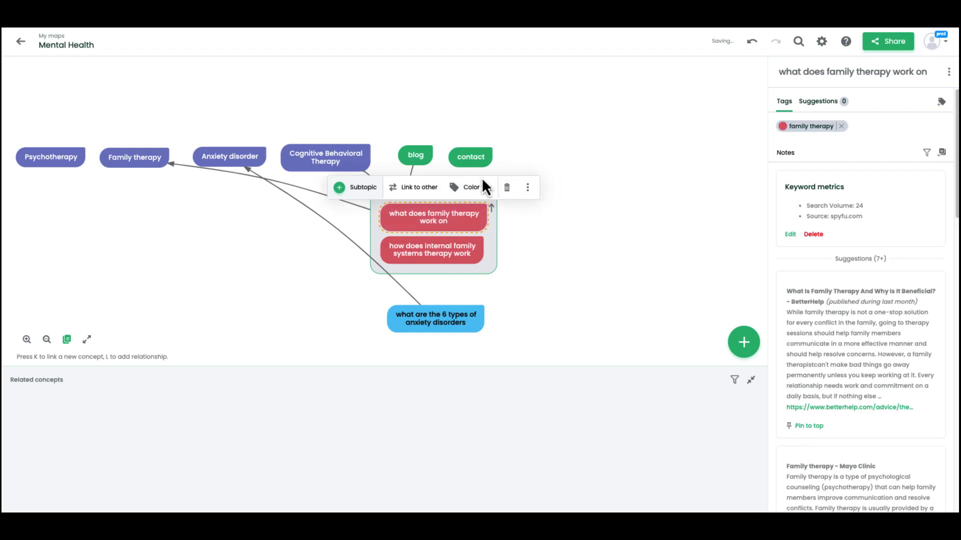
click(478, 234)
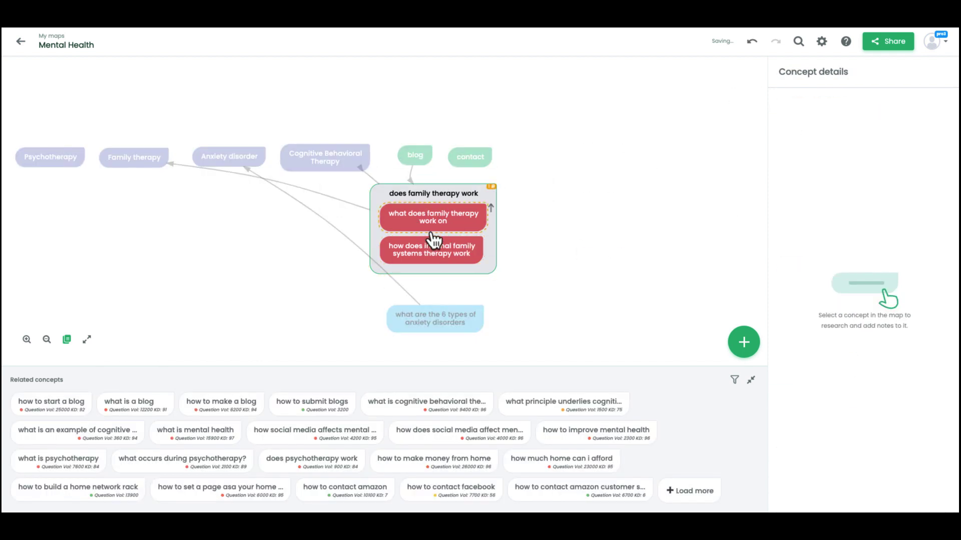
click(429, 194)
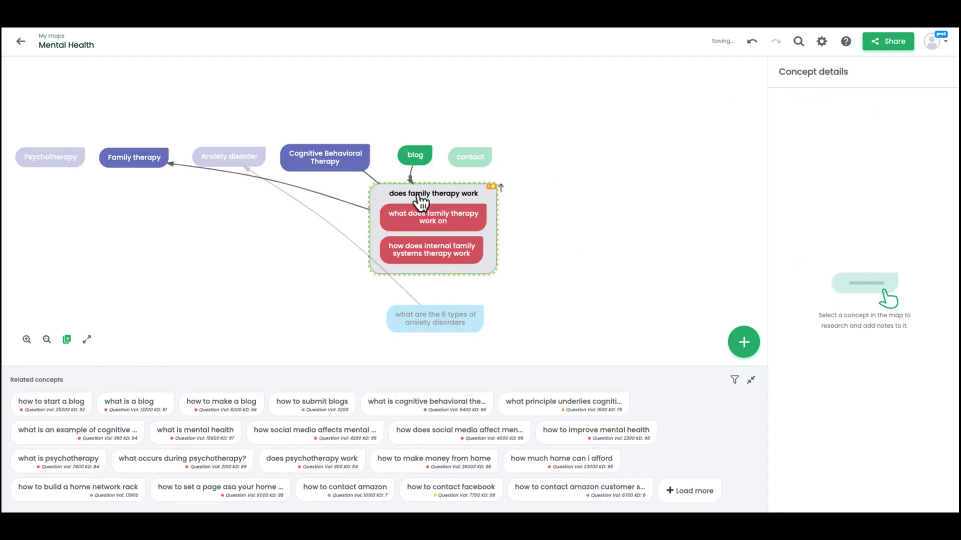
click(401, 224)
click(427, 256)
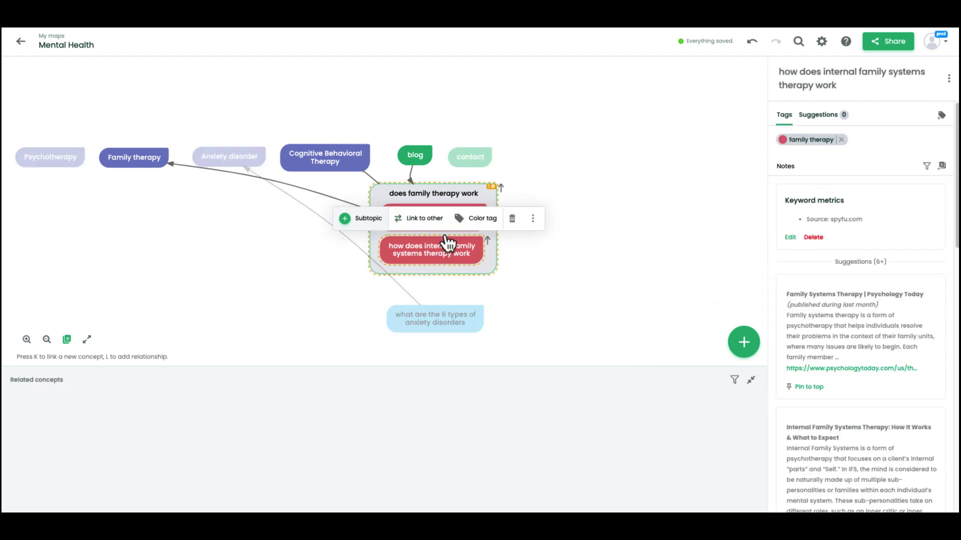
click(542, 220)
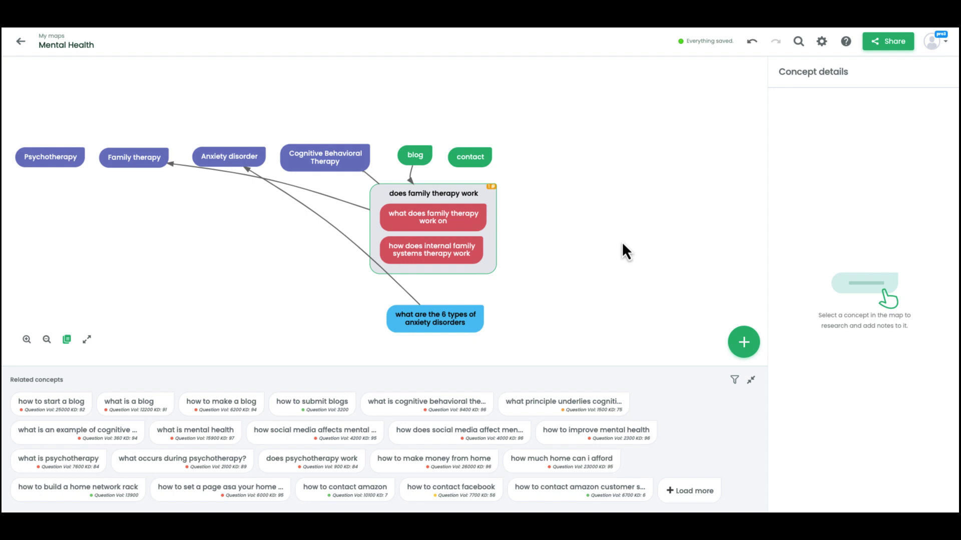
Add the related question "does family therapy work for coparenting" to the map beside "does family therapy work" and link it to that group.
click(434, 198)
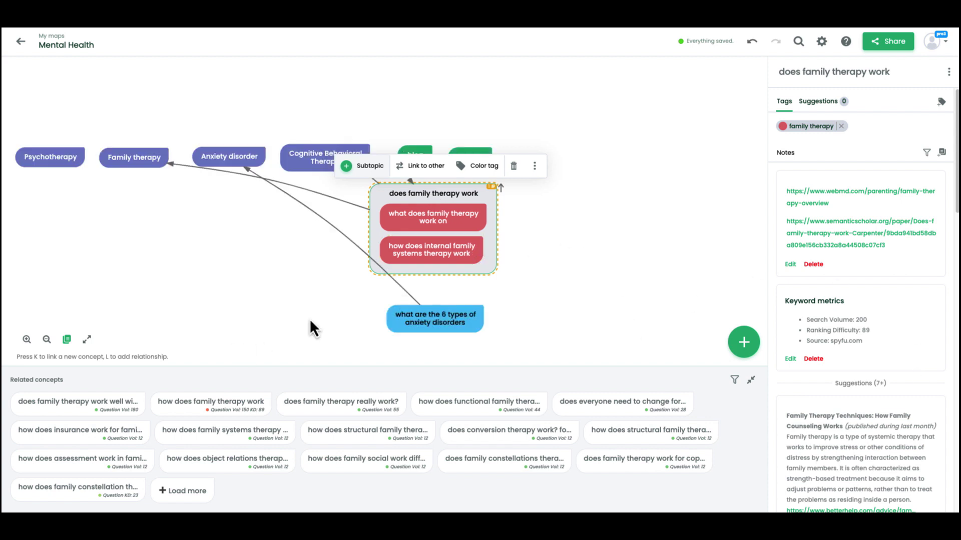
click(88, 415)
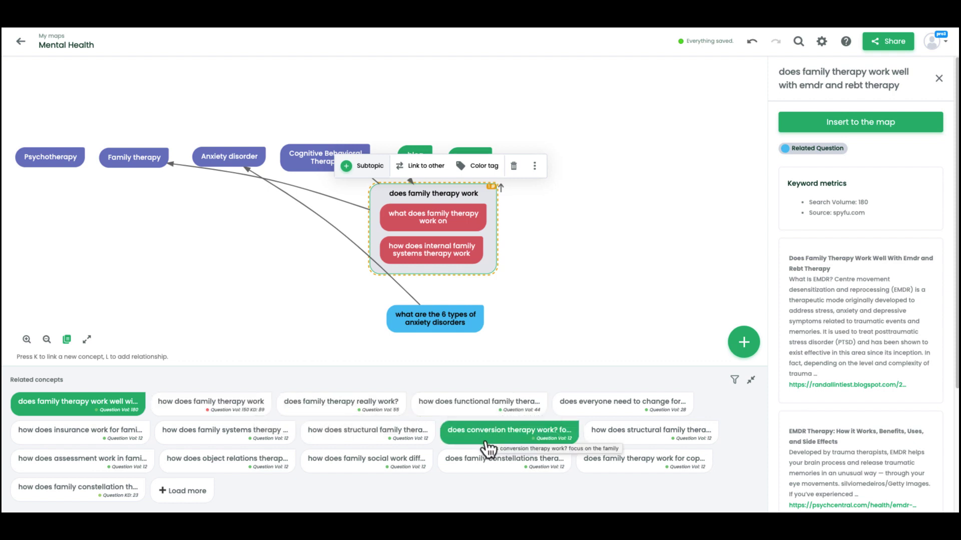
click(652, 465)
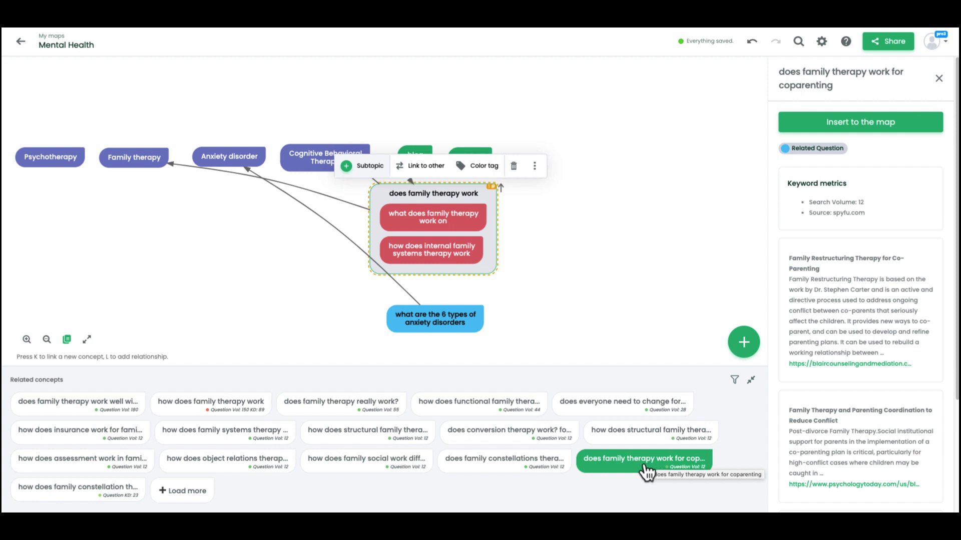
drag(652, 469, 595, 257)
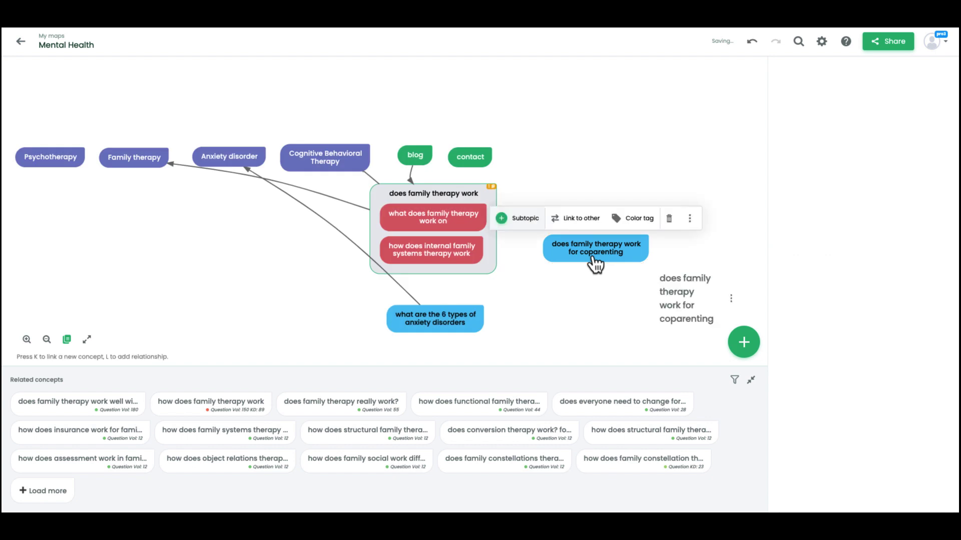
drag(637, 242, 496, 211)
drag(581, 235, 603, 137)
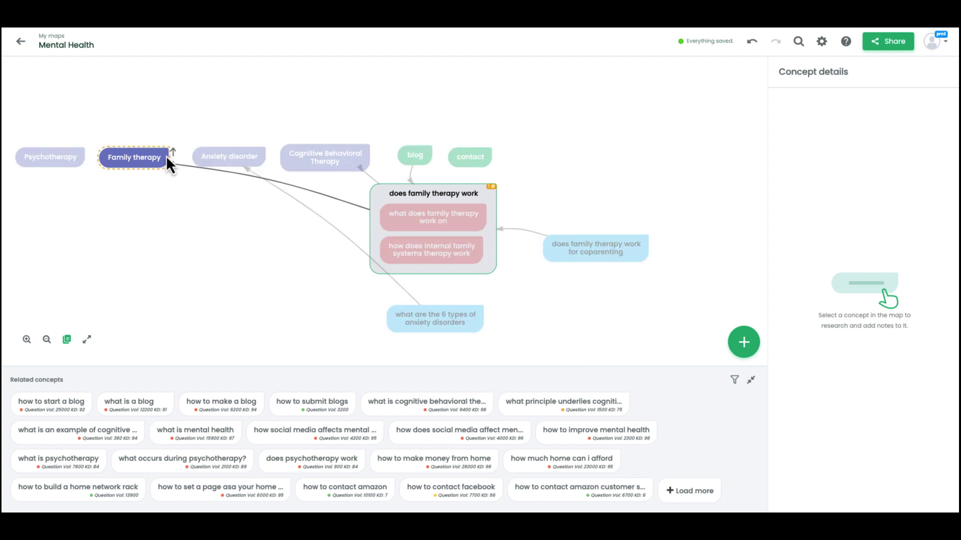
Link Family therapy to Anxiety disorder, Anxiety disorder to Cognitive Behavioral Therapy, and that back to Family therapy, curving the links clear of the concepts.
drag(173, 151, 135, 160)
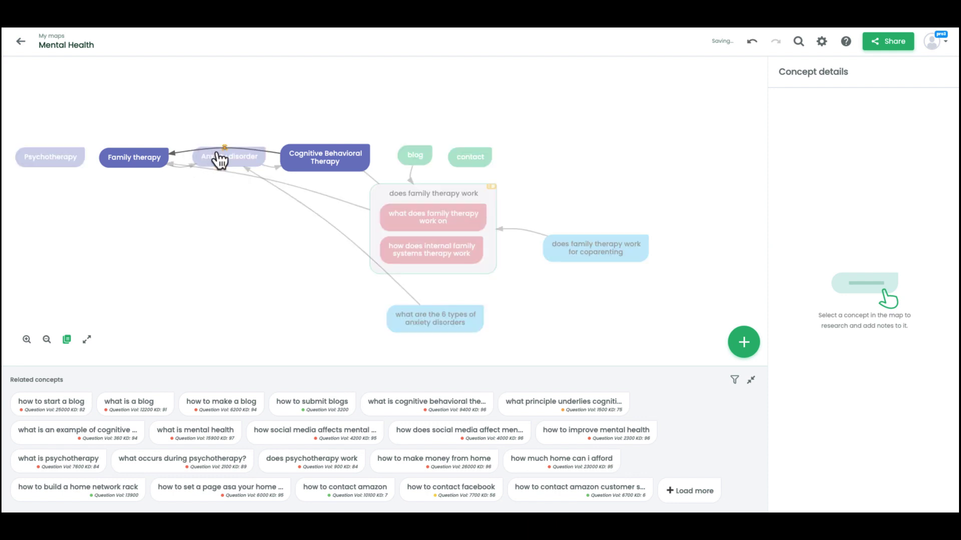
drag(225, 149, 225, 134)
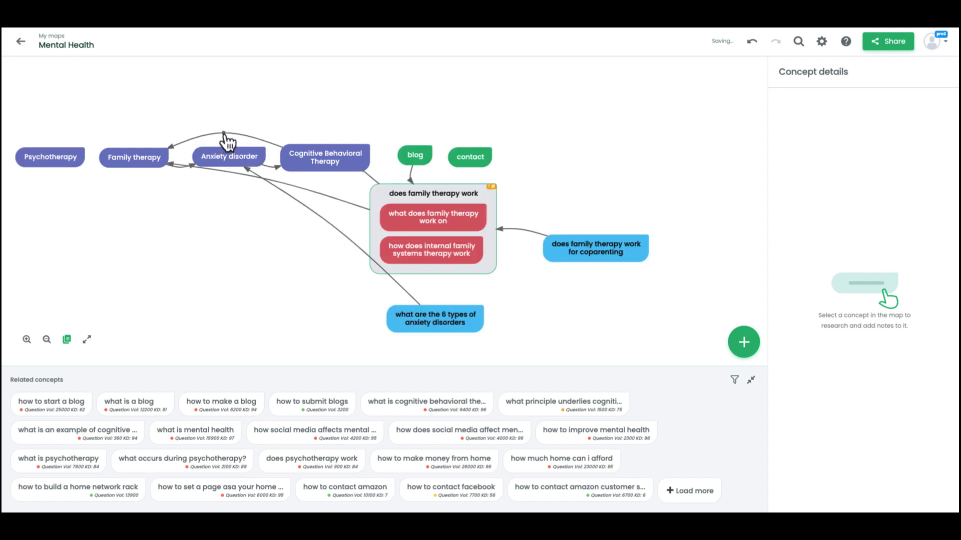
drag(178, 169, 179, 175)
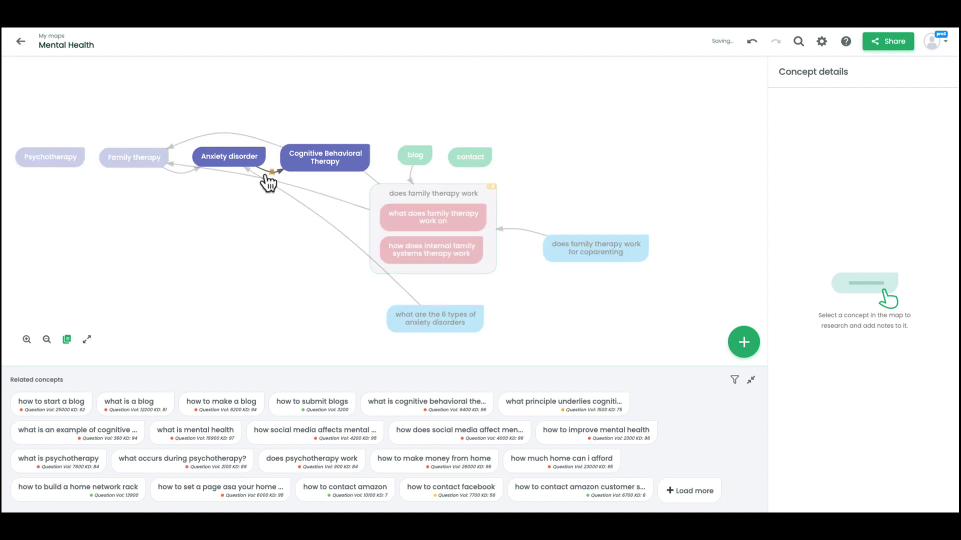
Add Anxiety disorder's related question "what is generalized anxiety disorder" to the map below the 6 types of anxiety disorders question.
click(236, 166)
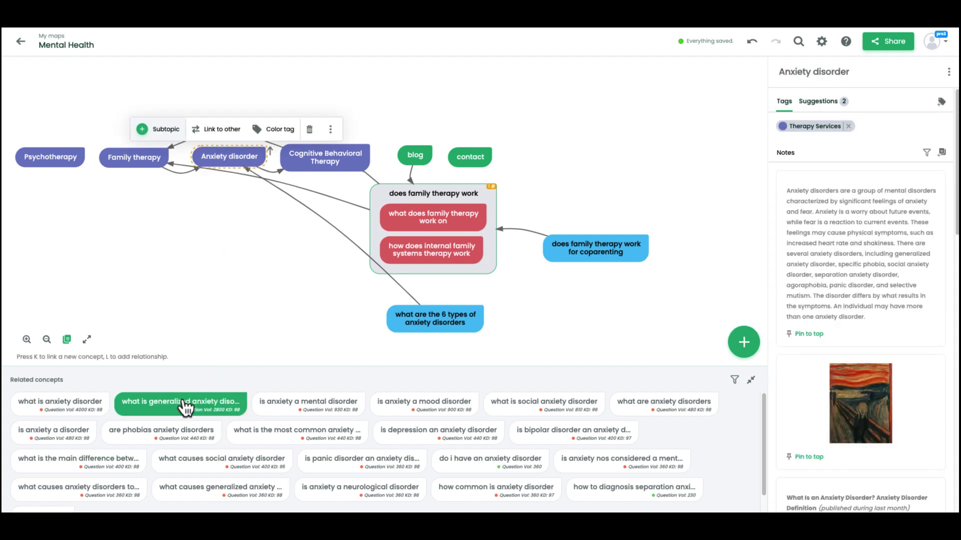
drag(185, 408, 438, 355)
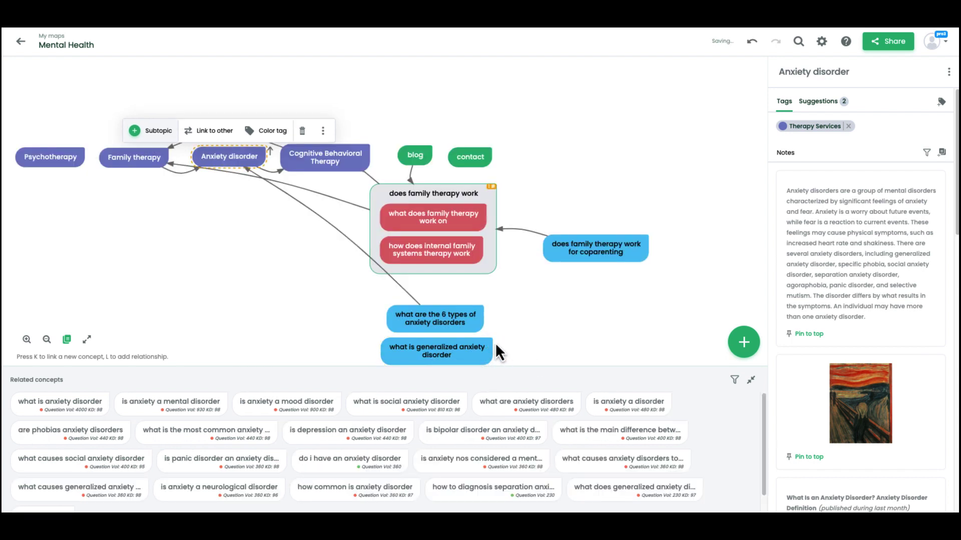
click(494, 343)
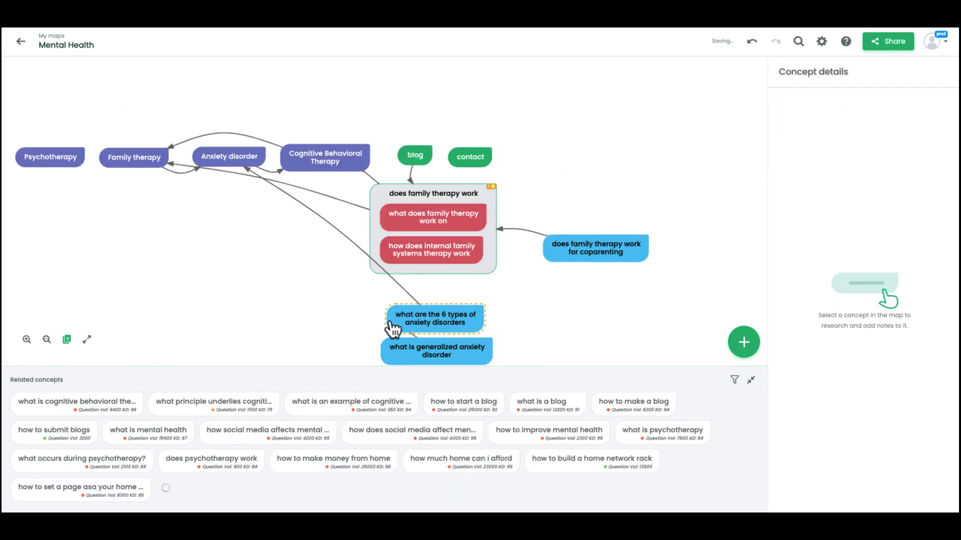
Link "what is generalized anxiety disorder" to Anxiety disorder and bend both anxiety question links away from the family therapy group.
drag(394, 331, 235, 169)
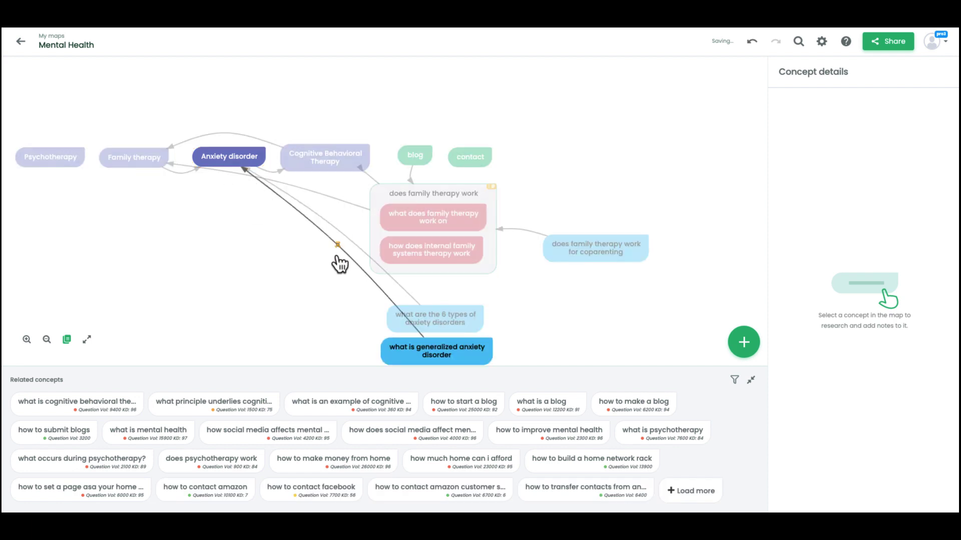
drag(337, 254, 279, 260)
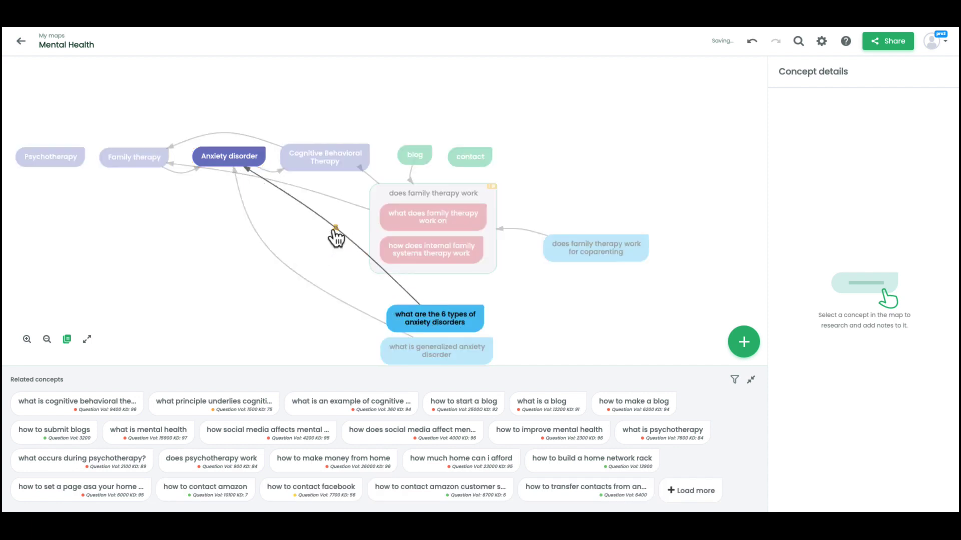
drag(336, 236, 315, 247)
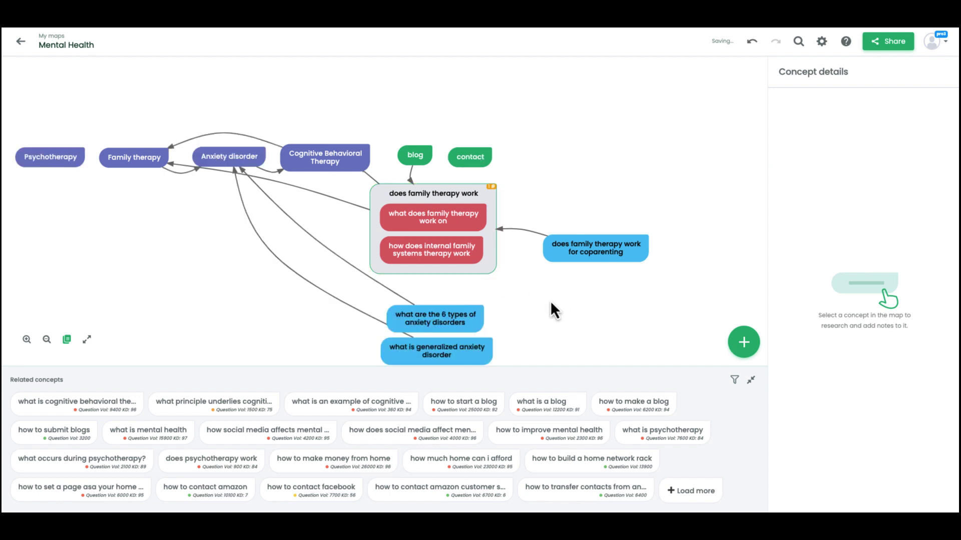
Browse the related questions for "what is generalized anxiety disorder", preview the one about who is most likely to be diagnosed, and load more.
drag(551, 302, 608, 271)
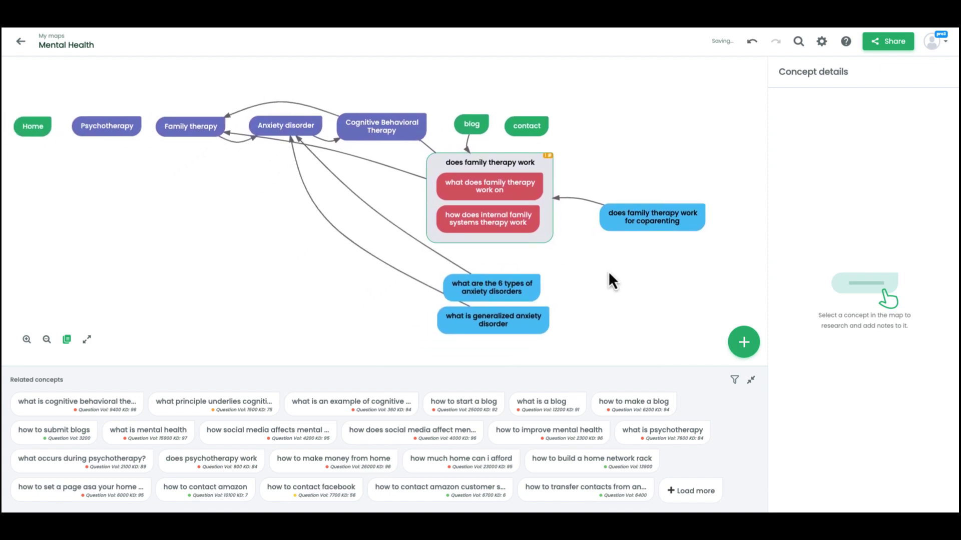
click(500, 317)
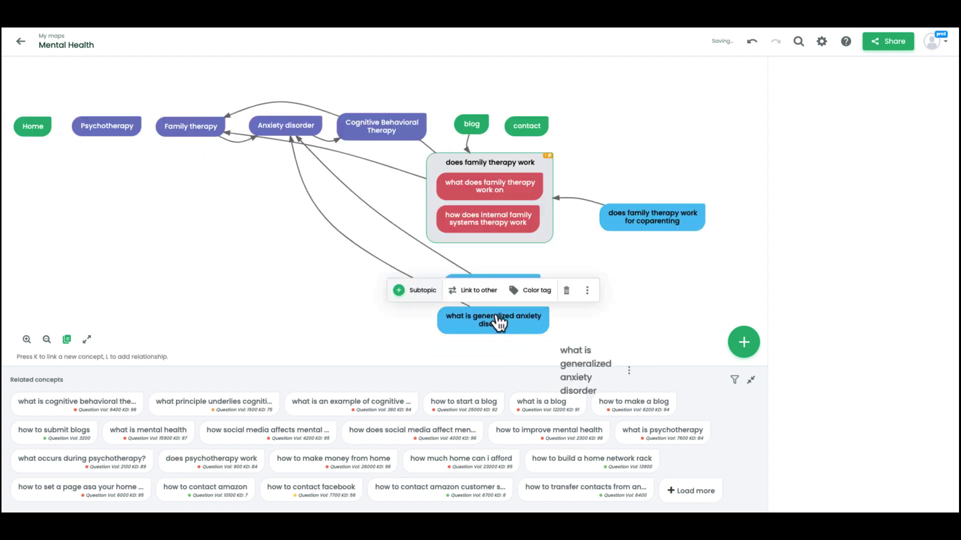
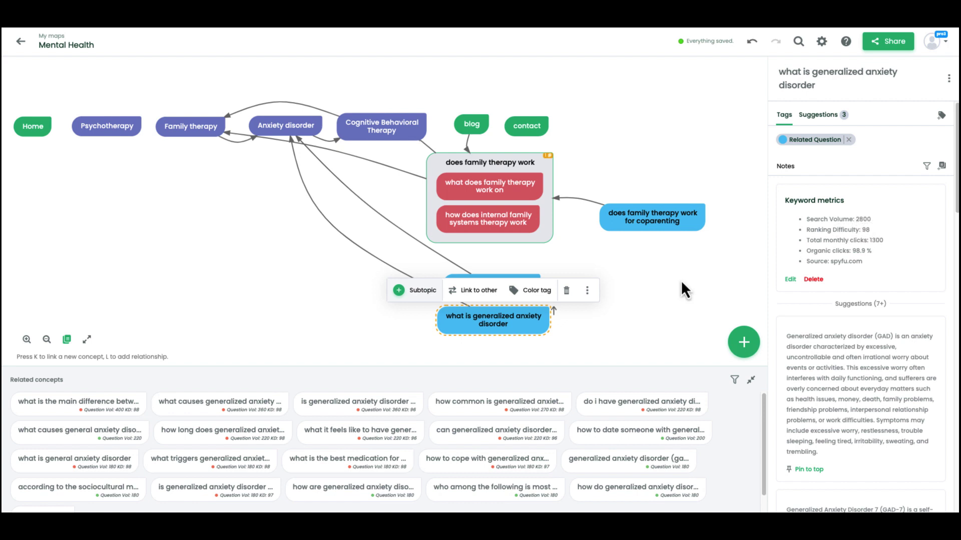
click(515, 331)
click(516, 333)
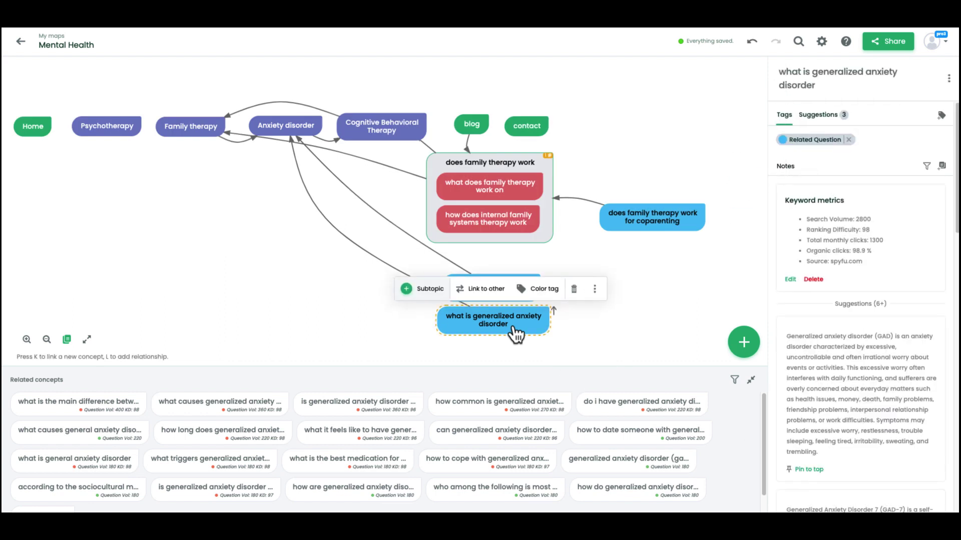
click(511, 334)
click(509, 333)
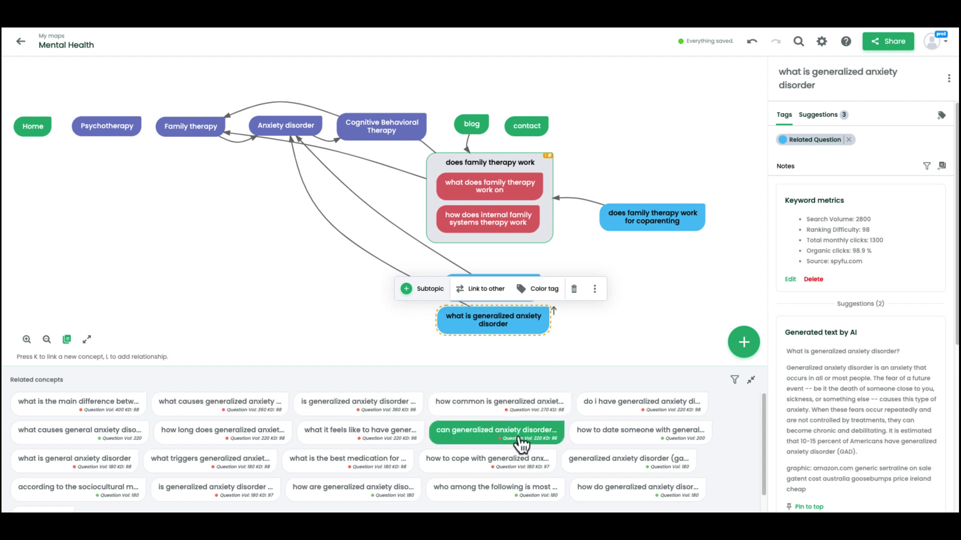
scroll(384, 414, down, 1)
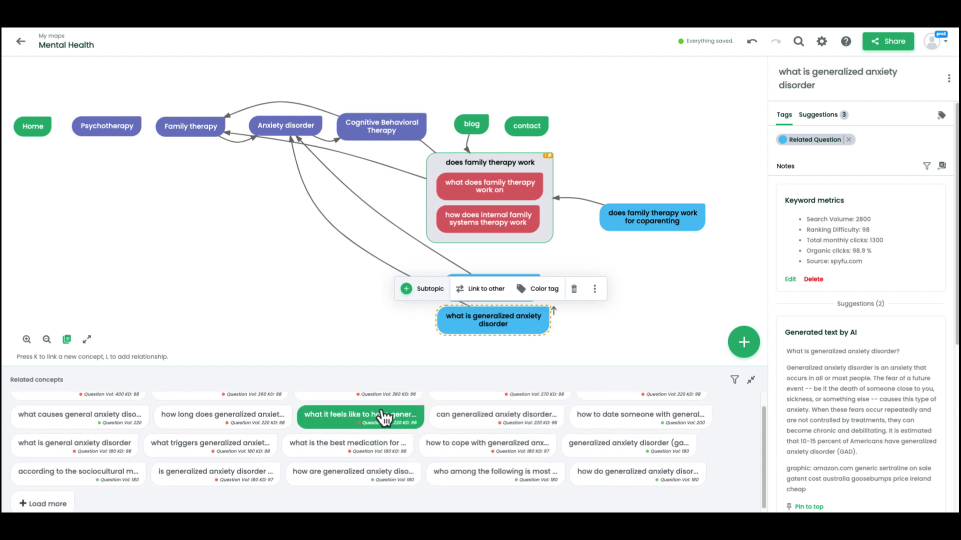
scroll(482, 456, down, 1)
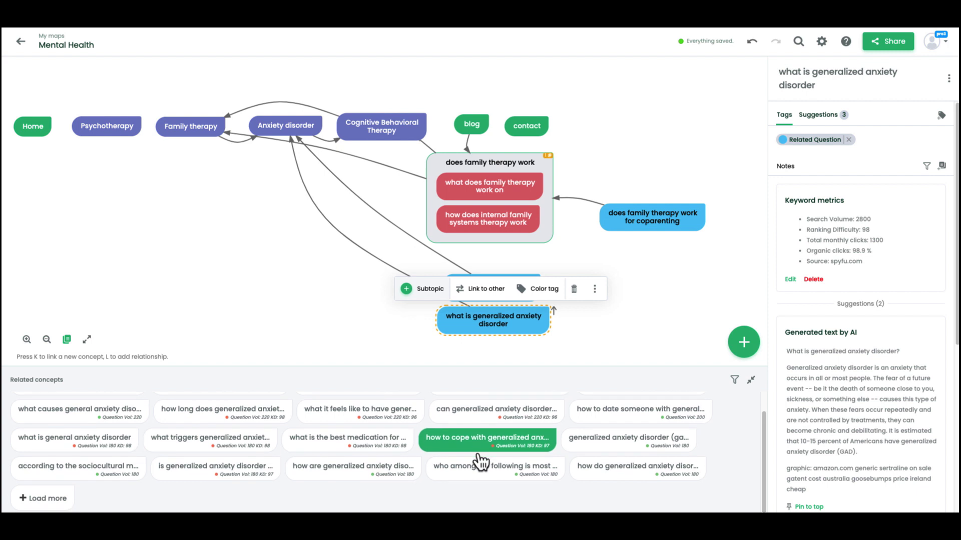
click(494, 483)
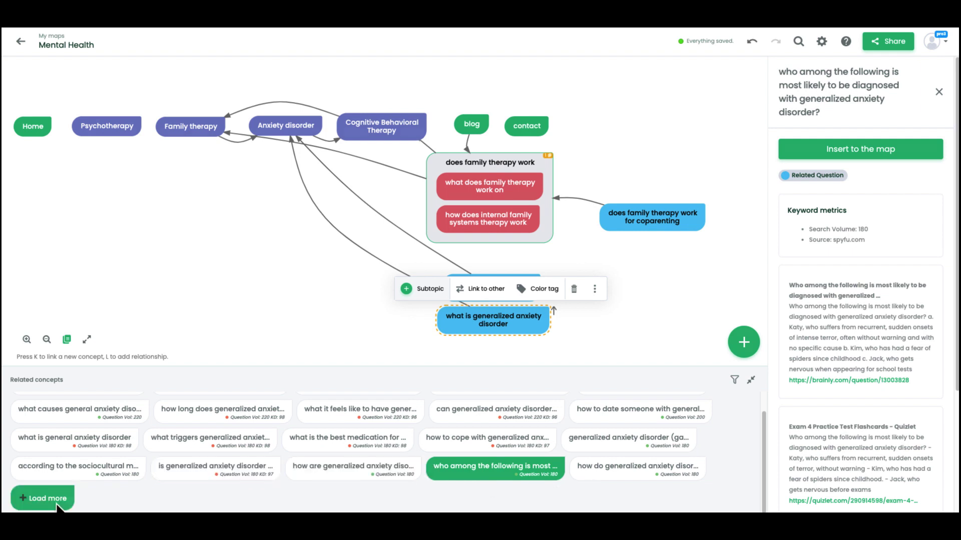
click(22, 506)
scroll(293, 466, down, 1)
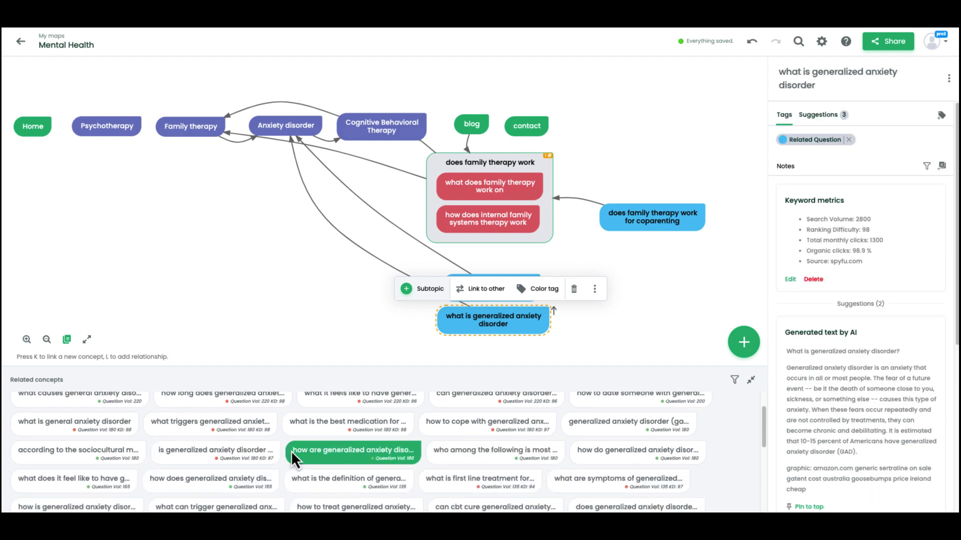
Include Related Keywords alongside Trending Questions in the related concepts for "what is generalized anxiety disorder".
click(734, 380)
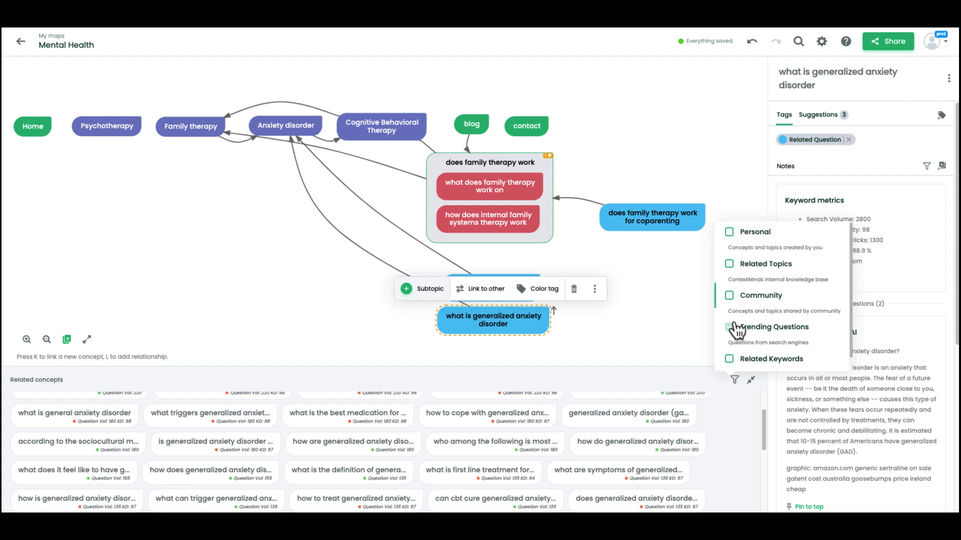
scroll(749, 286, down, 1)
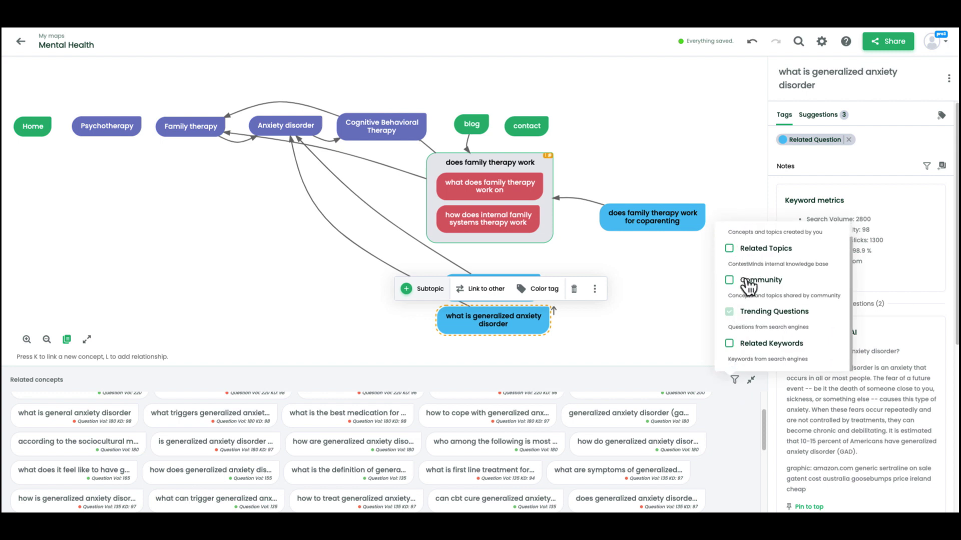
click(729, 344)
click(742, 431)
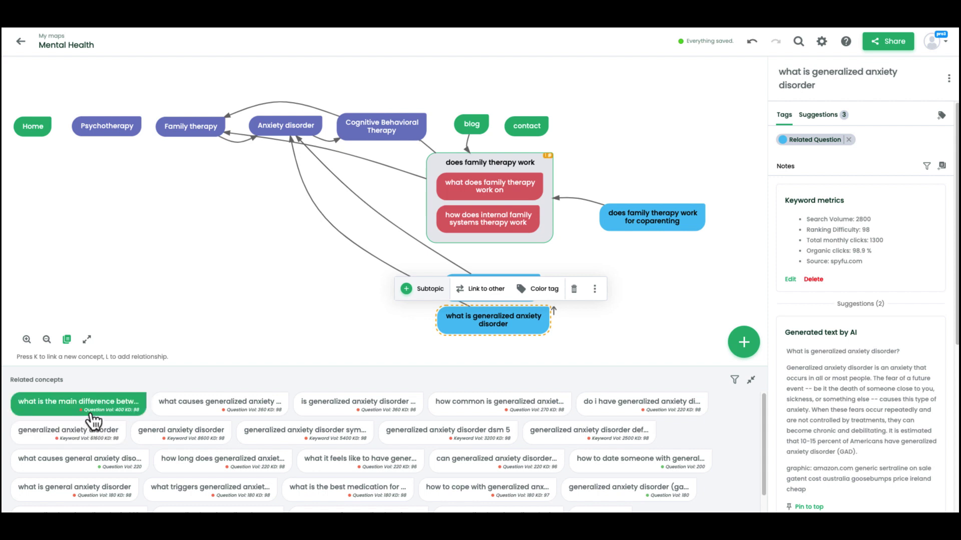
Add Community, Related Topics and Personal to the sources shown in the related concepts.
click(734, 380)
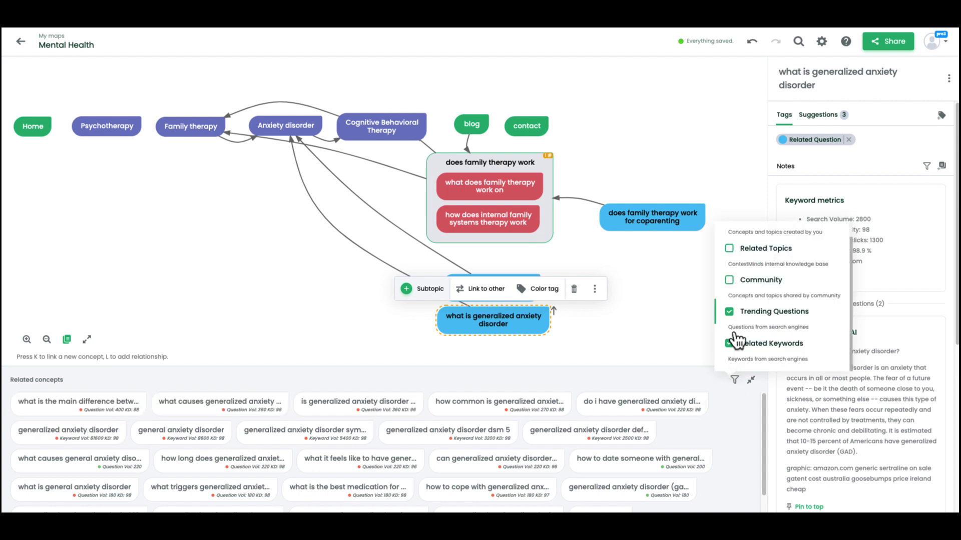
click(731, 281)
click(729, 250)
scroll(730, 250, up, 1)
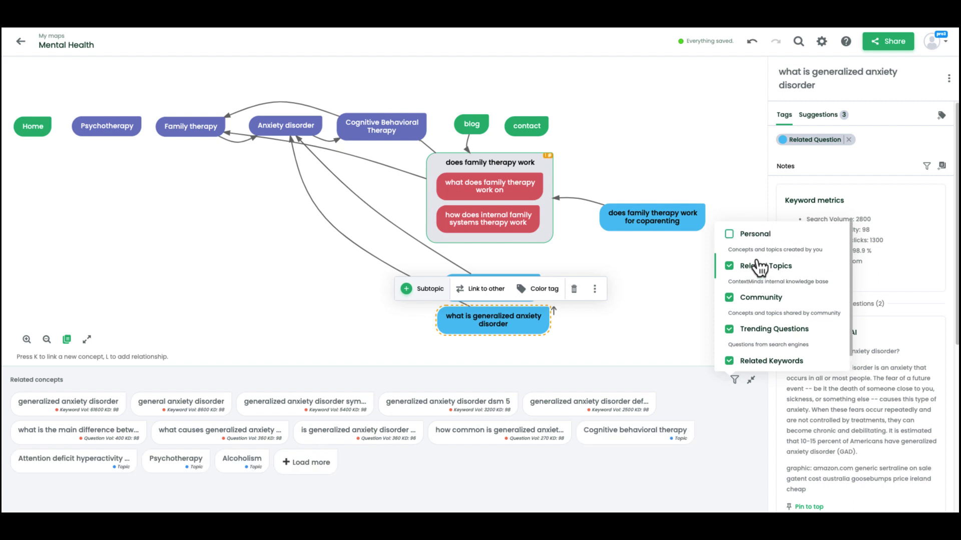
click(727, 238)
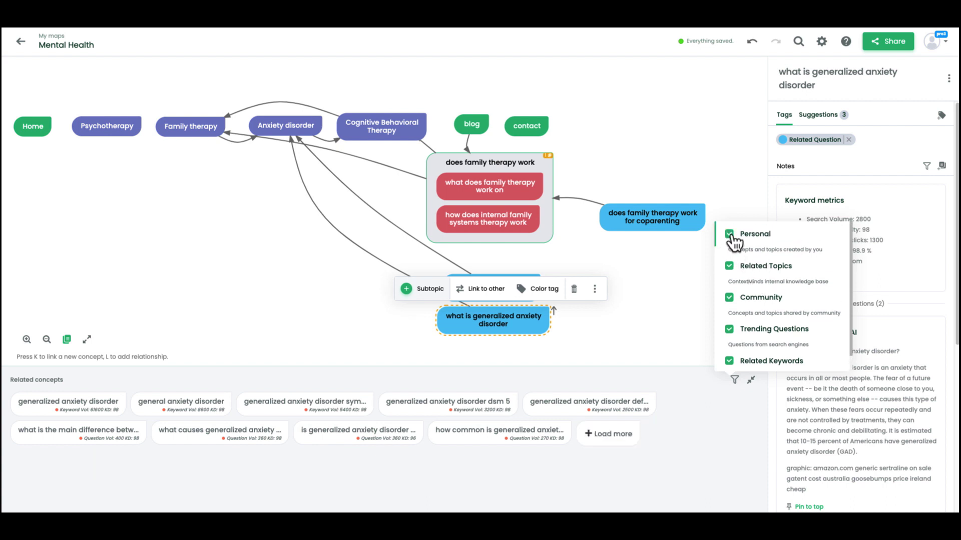
click(695, 403)
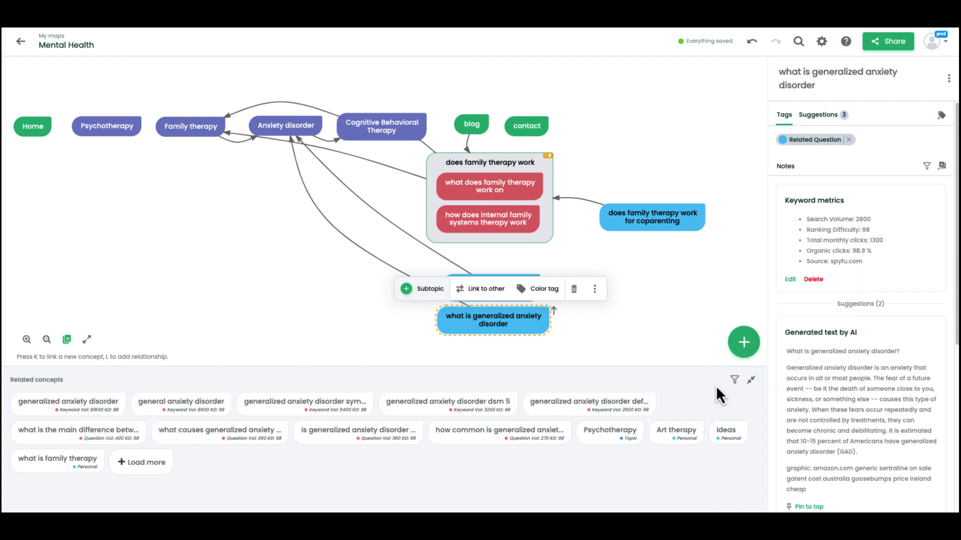
Load more related concepts and look through the mixed personal, topic, question and keyword suggestions.
click(129, 467)
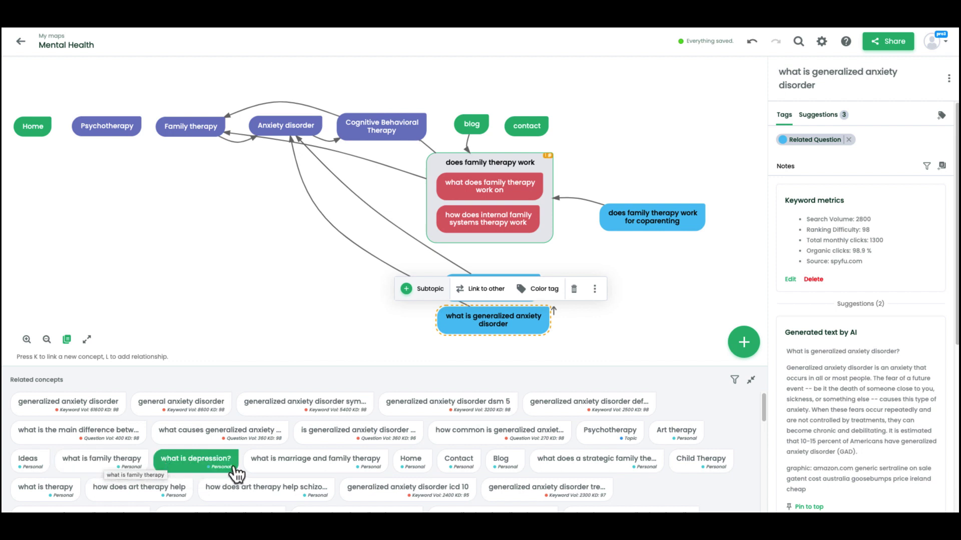
scroll(415, 465, down, 1)
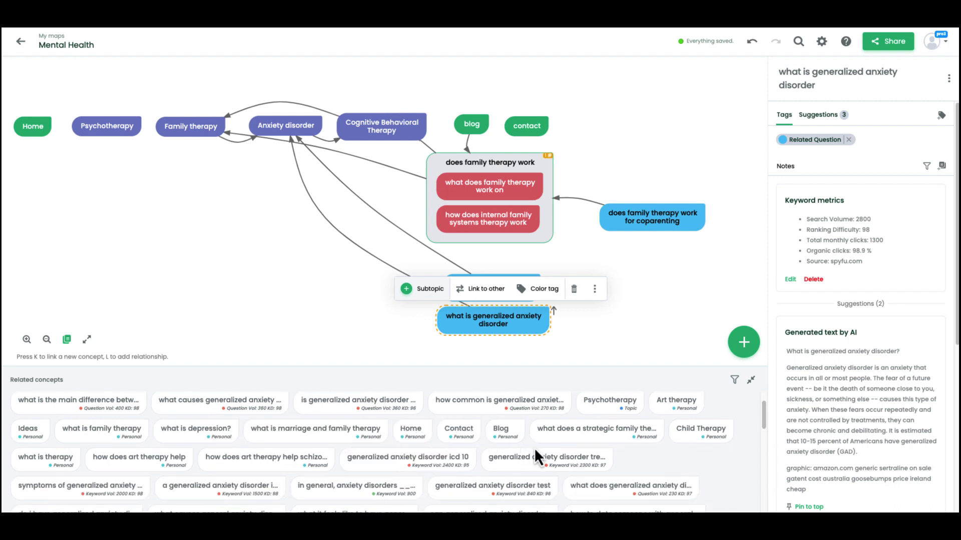
scroll(536, 456, down, 1)
scroll(500, 456, down, 1)
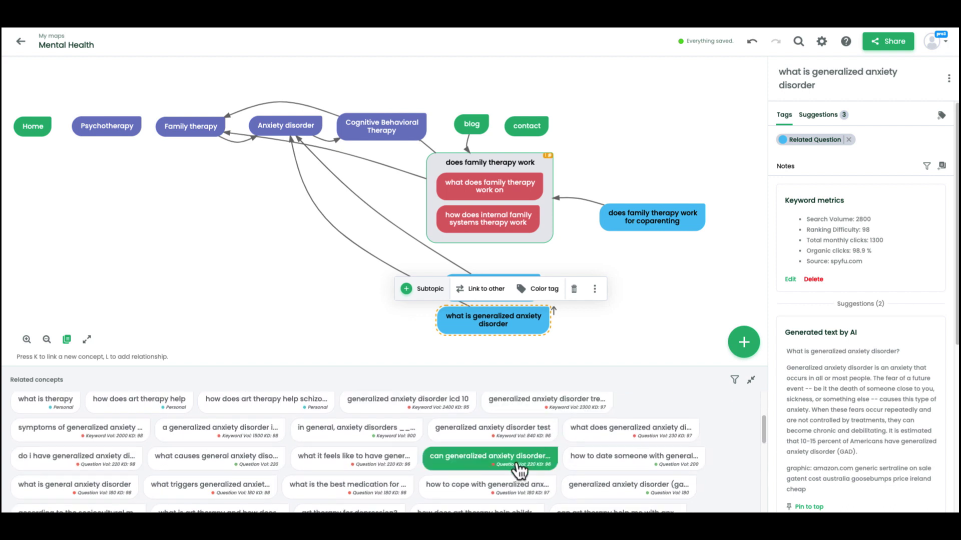
scroll(520, 470, down, 1)
scroll(521, 470, down, 3)
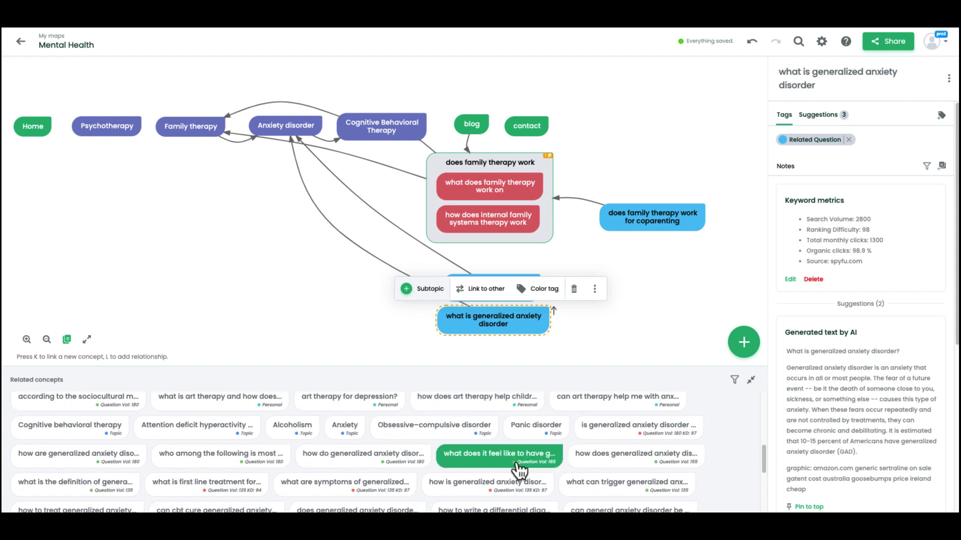
scroll(541, 443, up, 5)
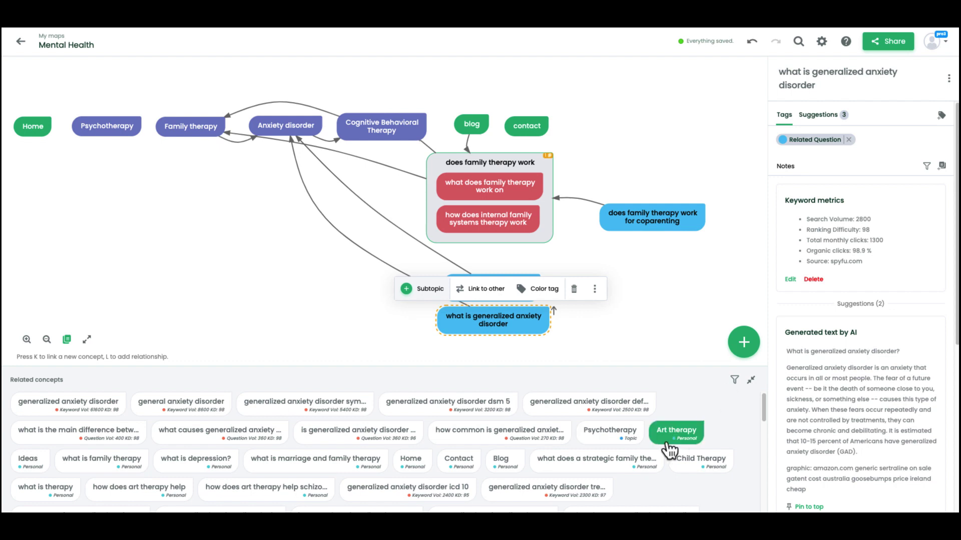
scroll(669, 443, down, 10)
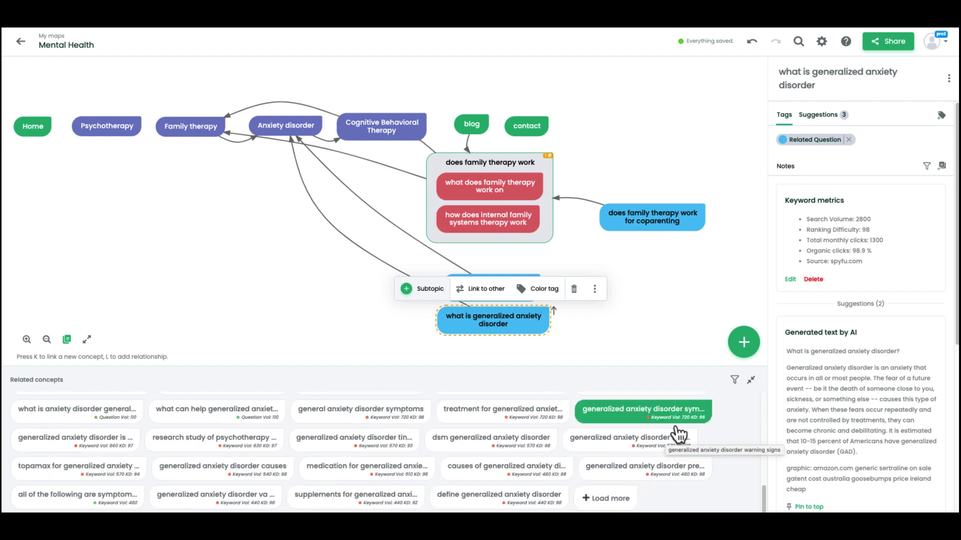
Limit the related concepts to the Community source and add Insomnia to the map below Family therapy.
click(734, 381)
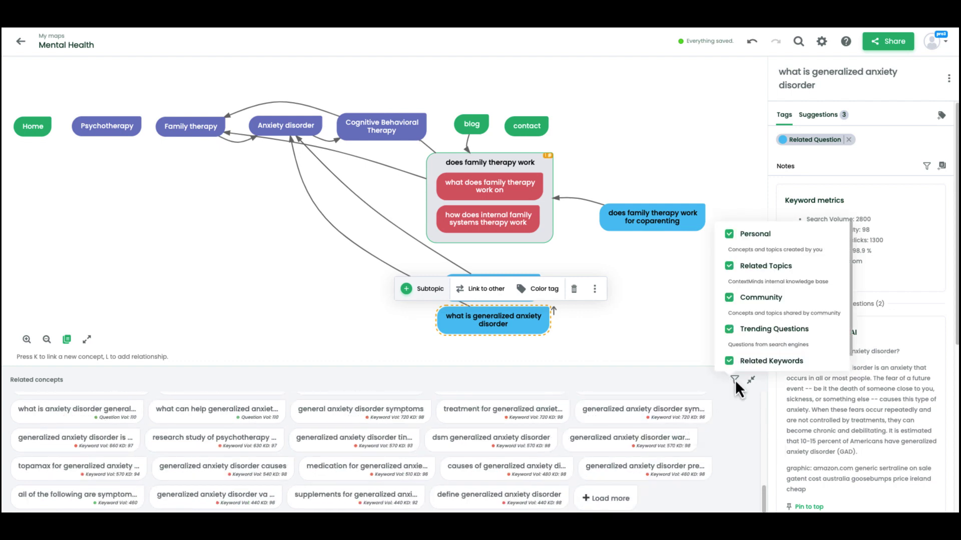
click(729, 361)
click(729, 331)
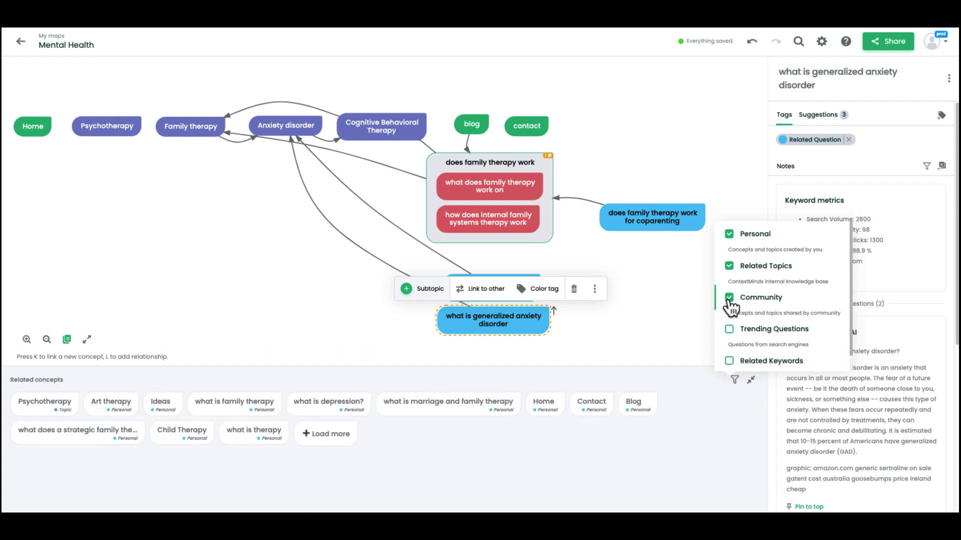
click(729, 266)
click(730, 234)
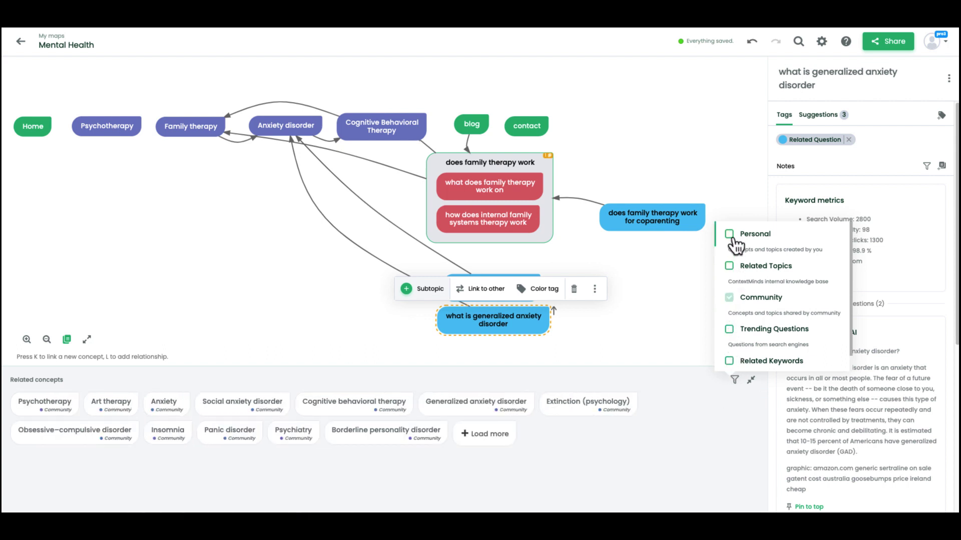
click(687, 444)
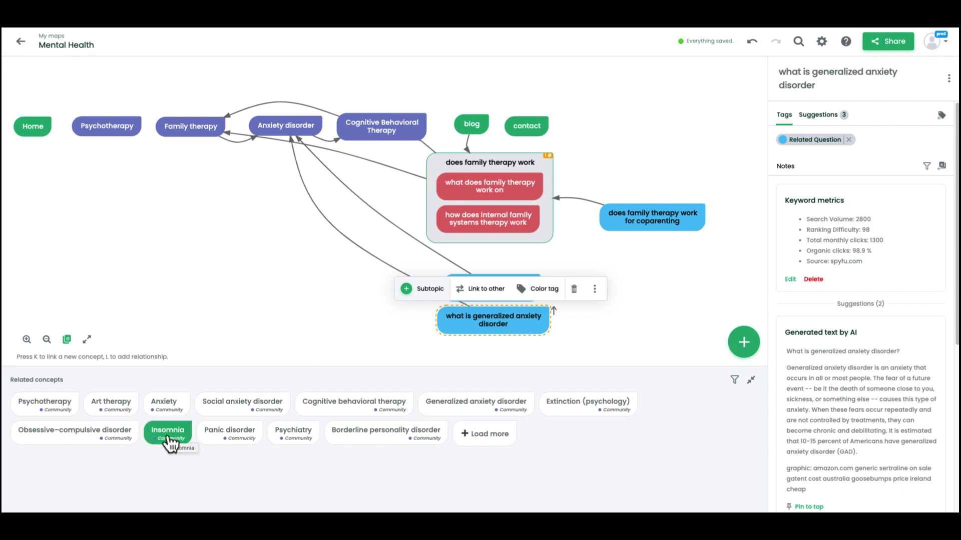
drag(170, 442, 208, 210)
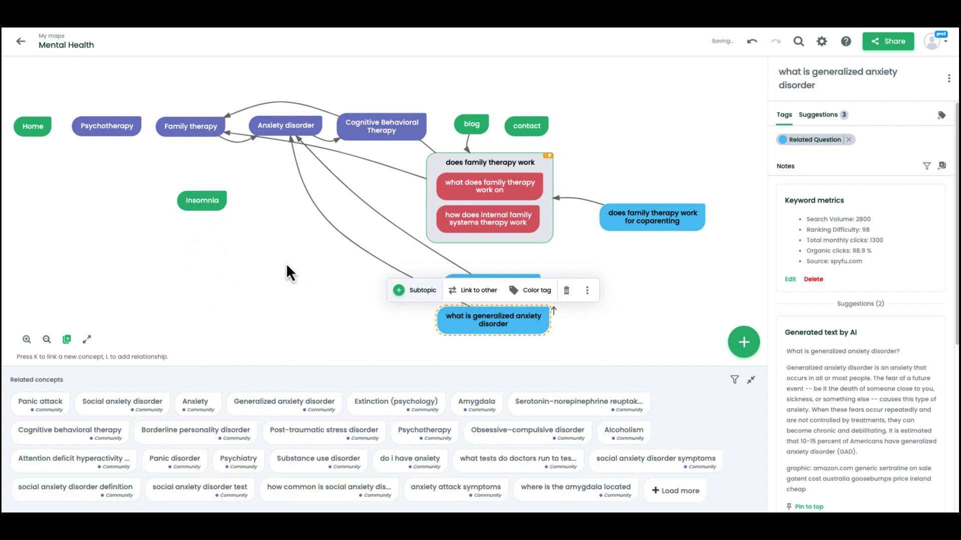
Show Insomnia's related concepts from Personal, Related Topics, Trending Questions and Related Keywords as well as Community.
click(201, 200)
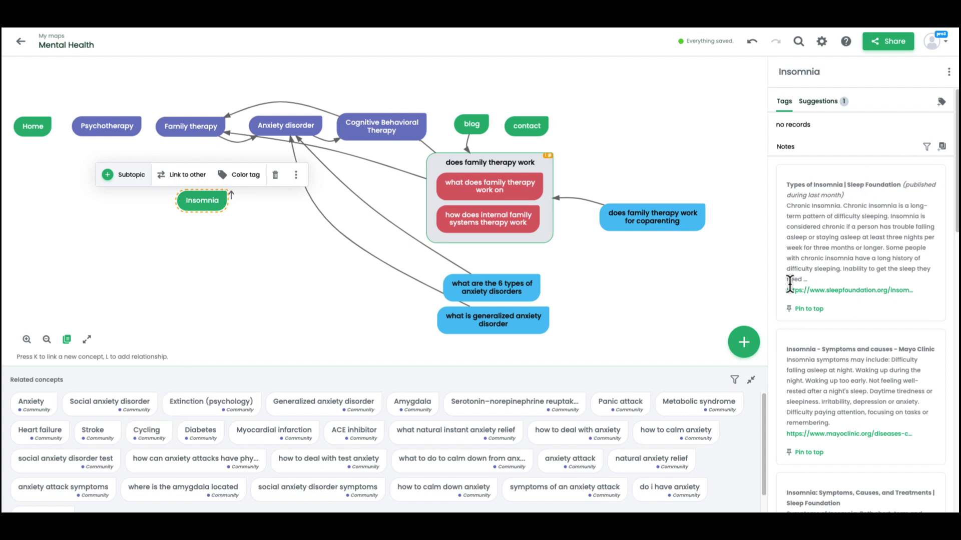
click(735, 380)
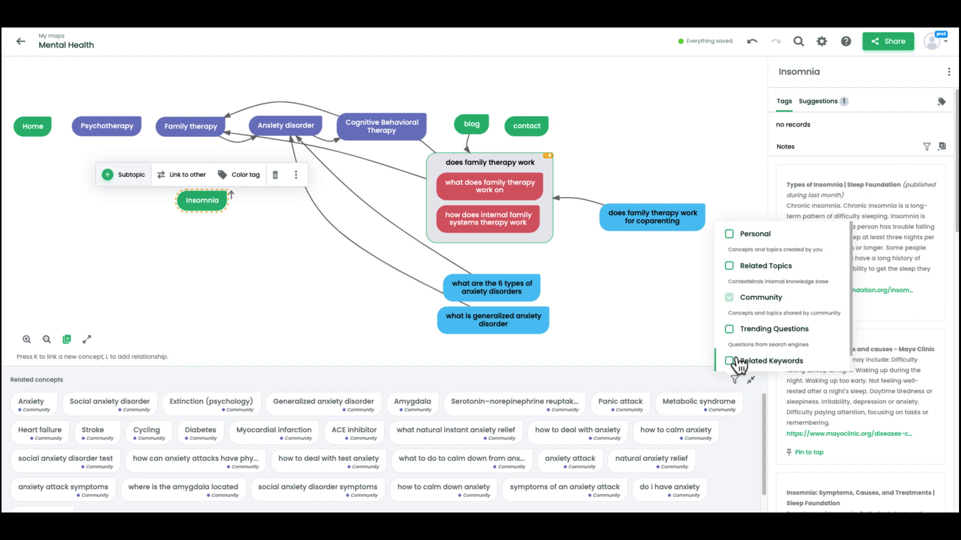
click(735, 244)
click(731, 270)
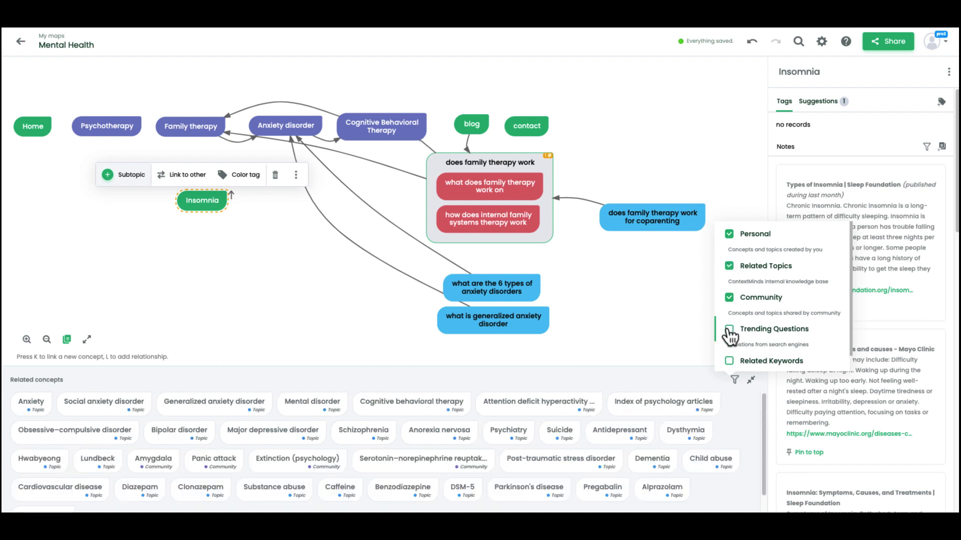
click(729, 331)
click(729, 361)
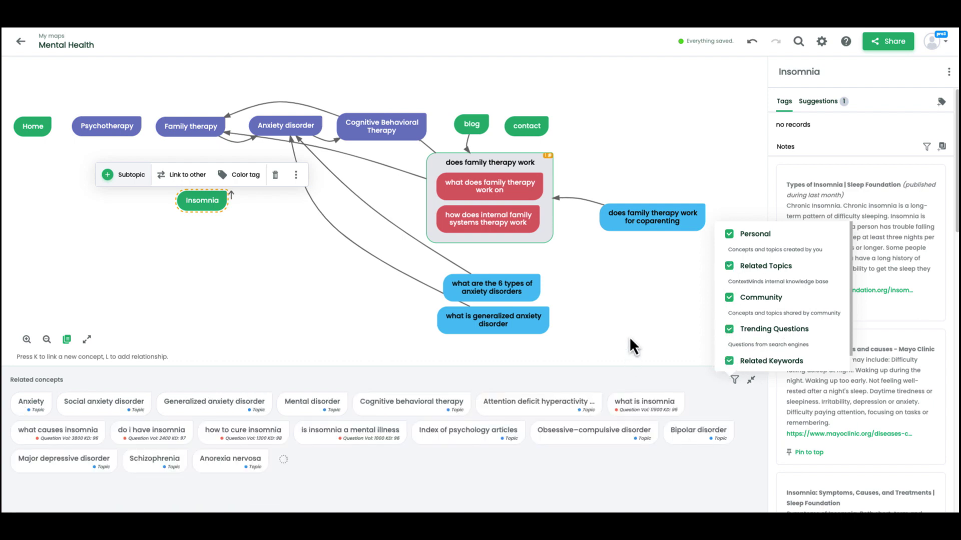
Preview the related concepts Cognitive behavioral therapy, insomnia cookies, Mental disorder, Generalized anxiety disorder and "do i have insomnia", and close the preview.
click(414, 415)
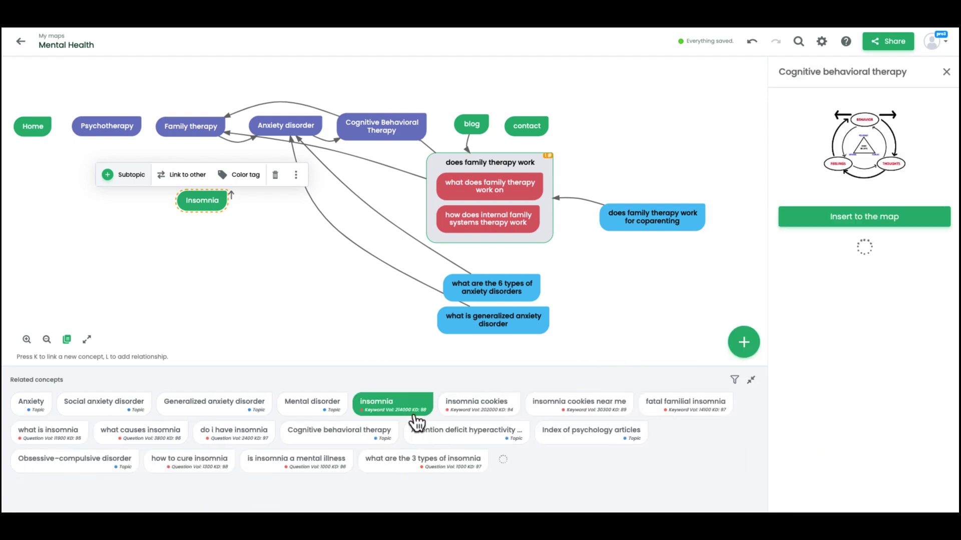
click(472, 408)
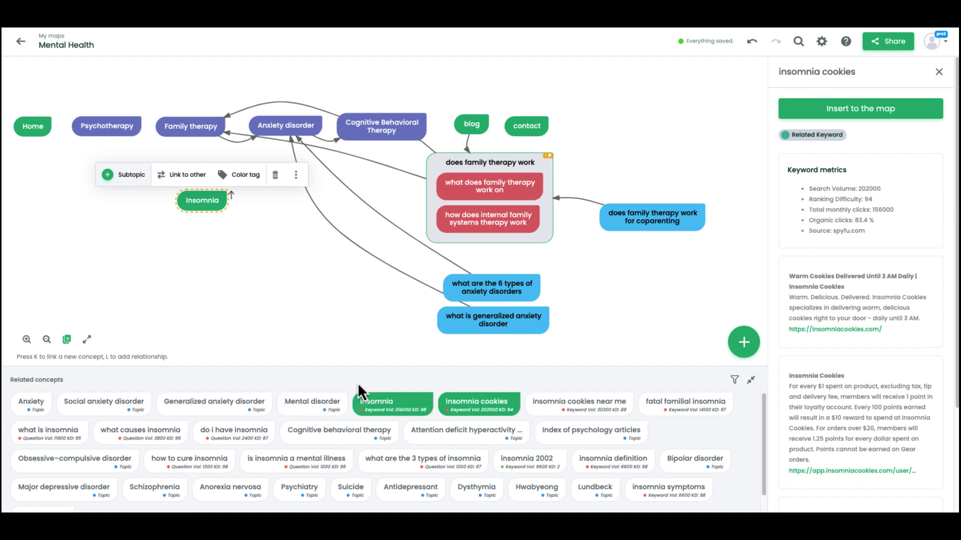
click(316, 406)
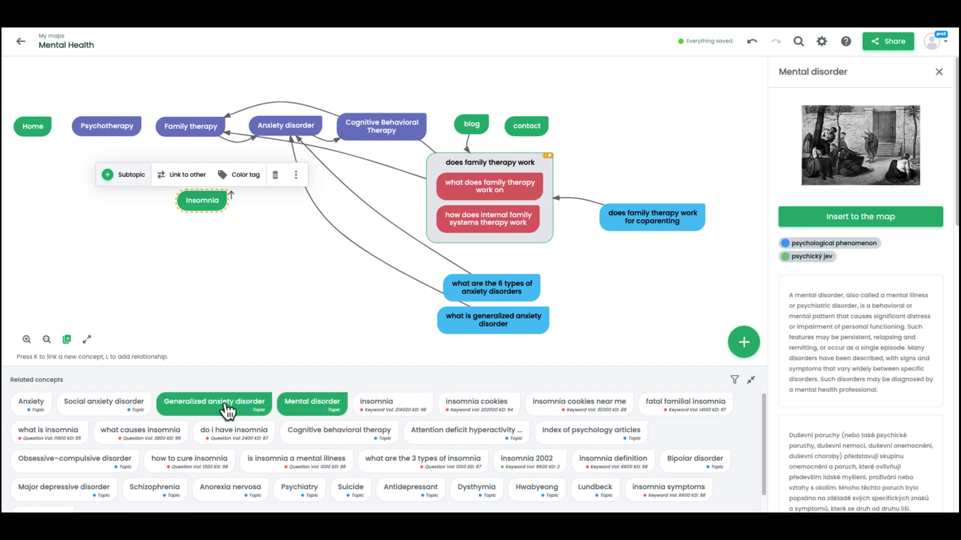
click(227, 409)
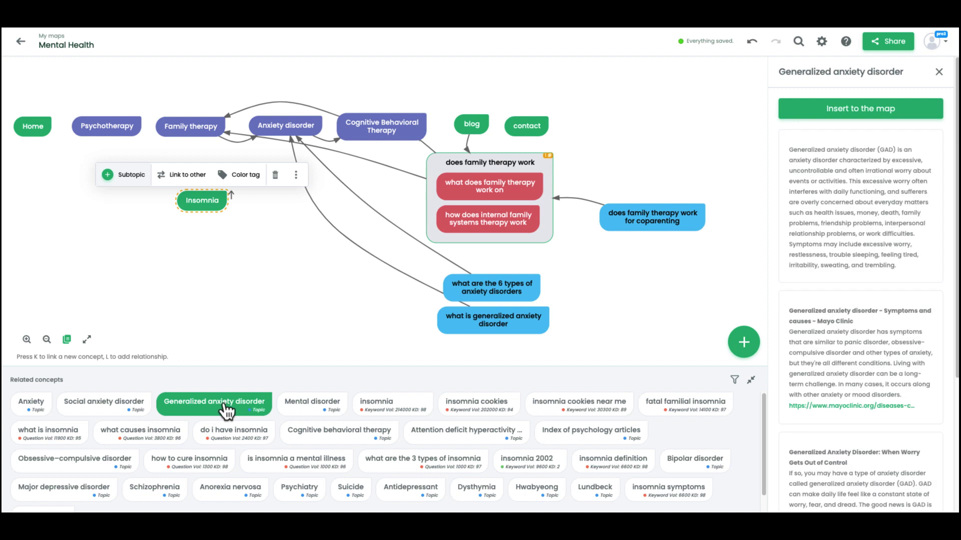
click(219, 435)
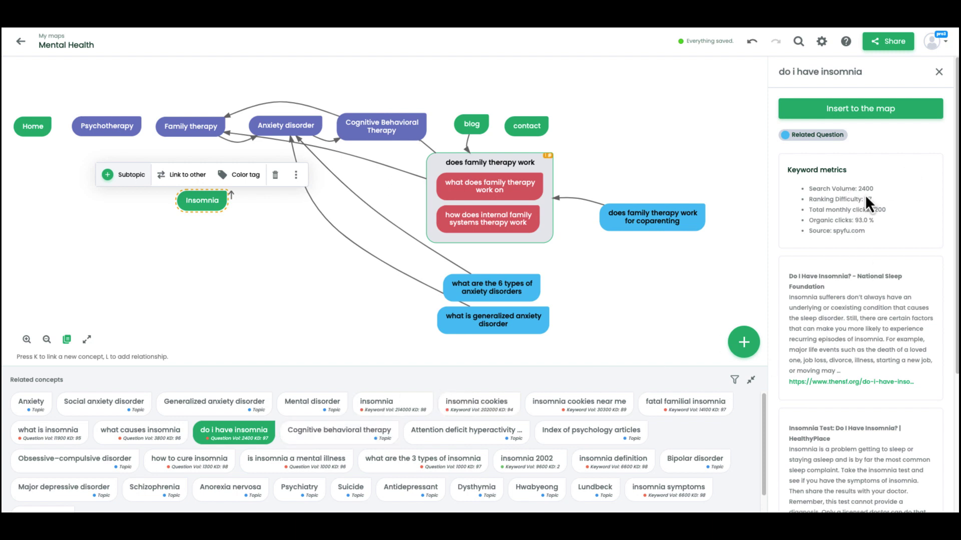
click(153, 245)
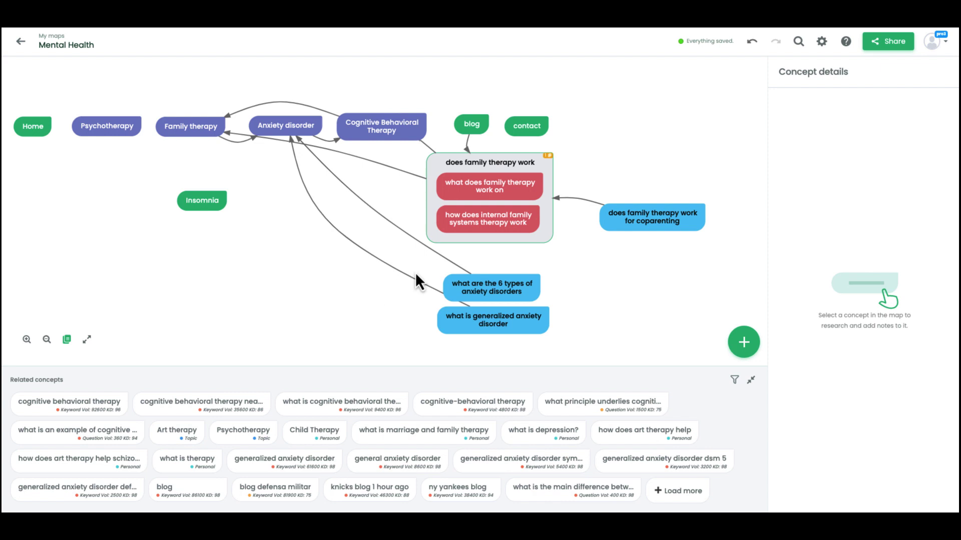
click(575, 28)
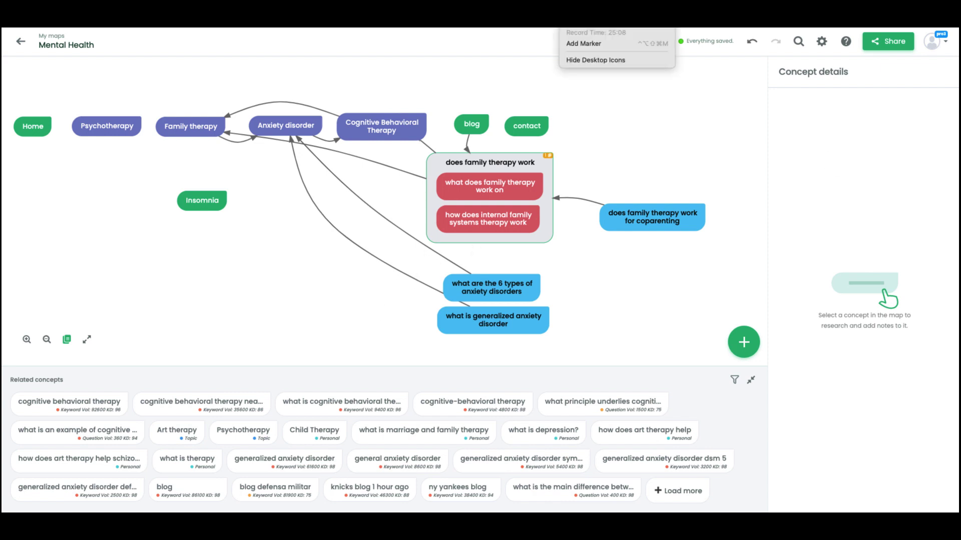